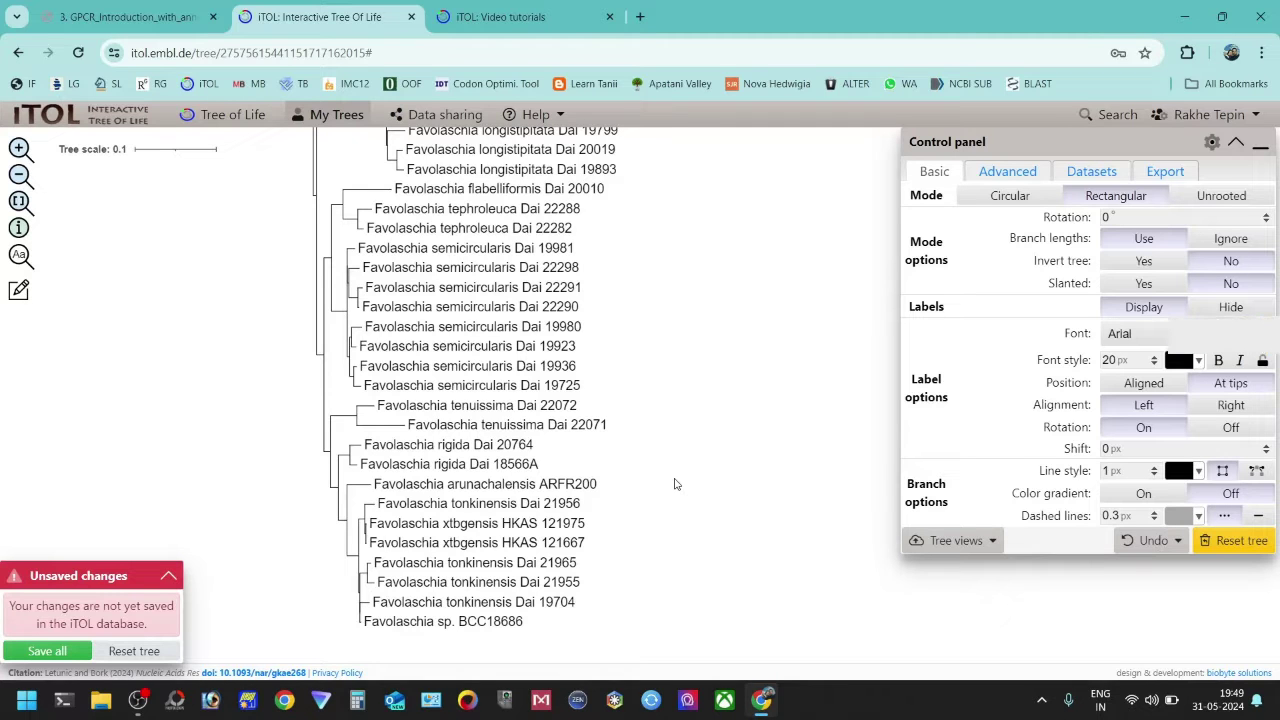
- Open the Label style creator with Multi-style under the Advanced tab's Label functions
scroll(709, 434, up, 3)
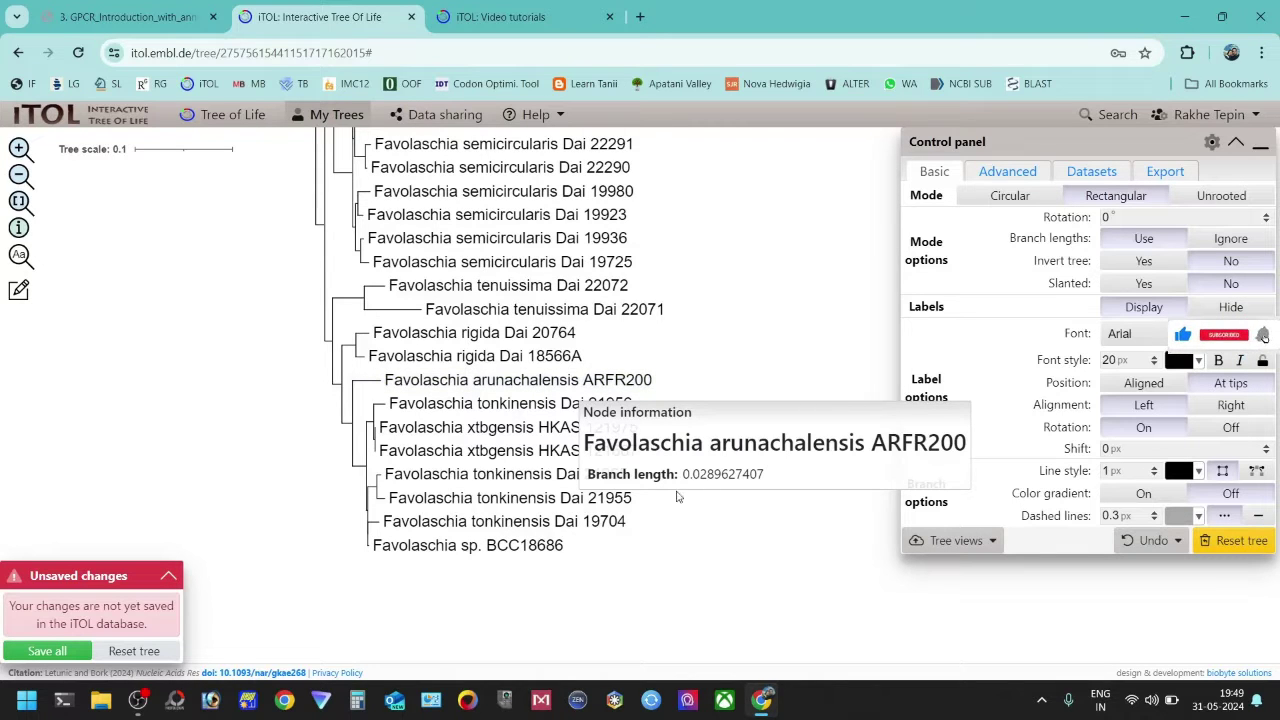
scroll(726, 323, up, 4)
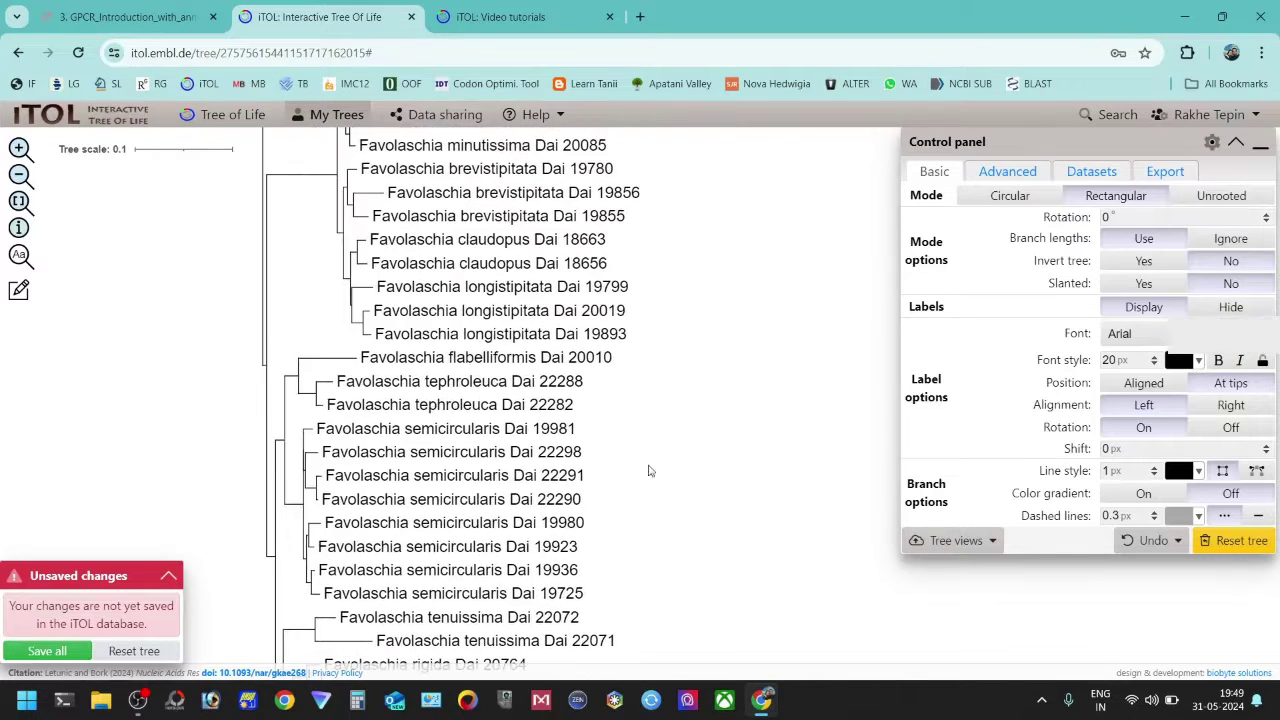
mouse_move(462, 368)
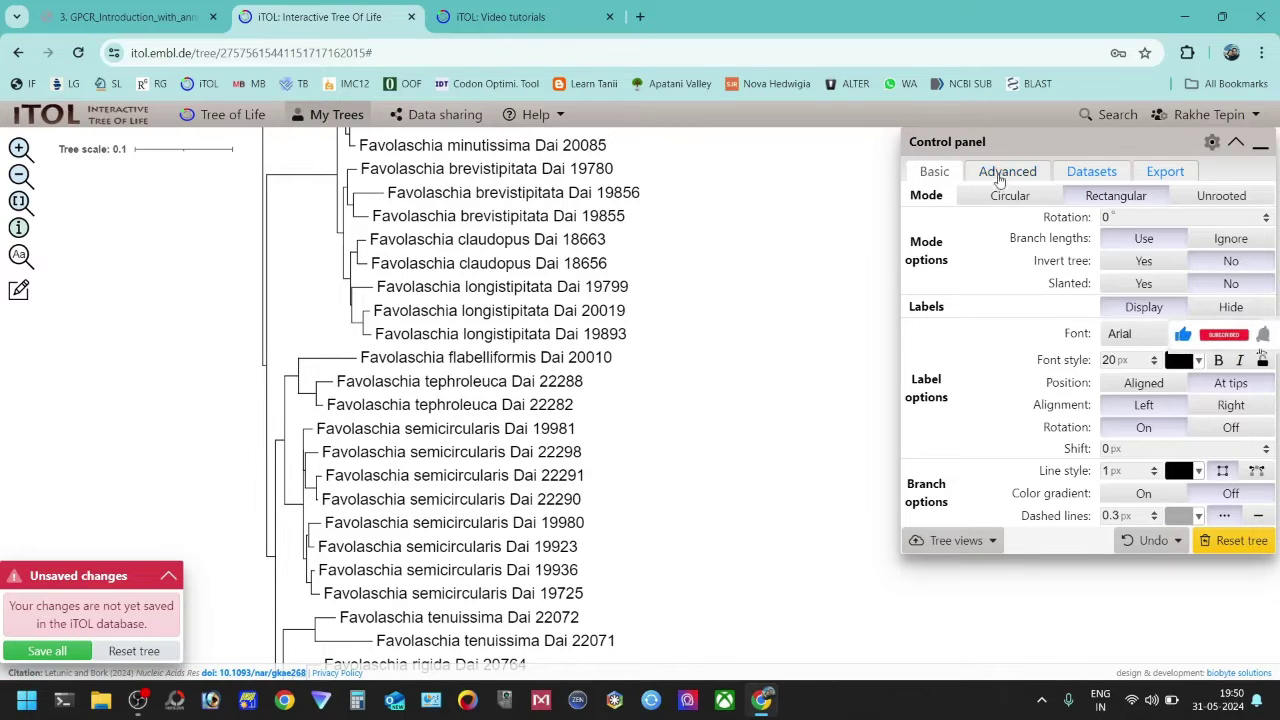
click(998, 173)
scroll(1030, 400, up, 2)
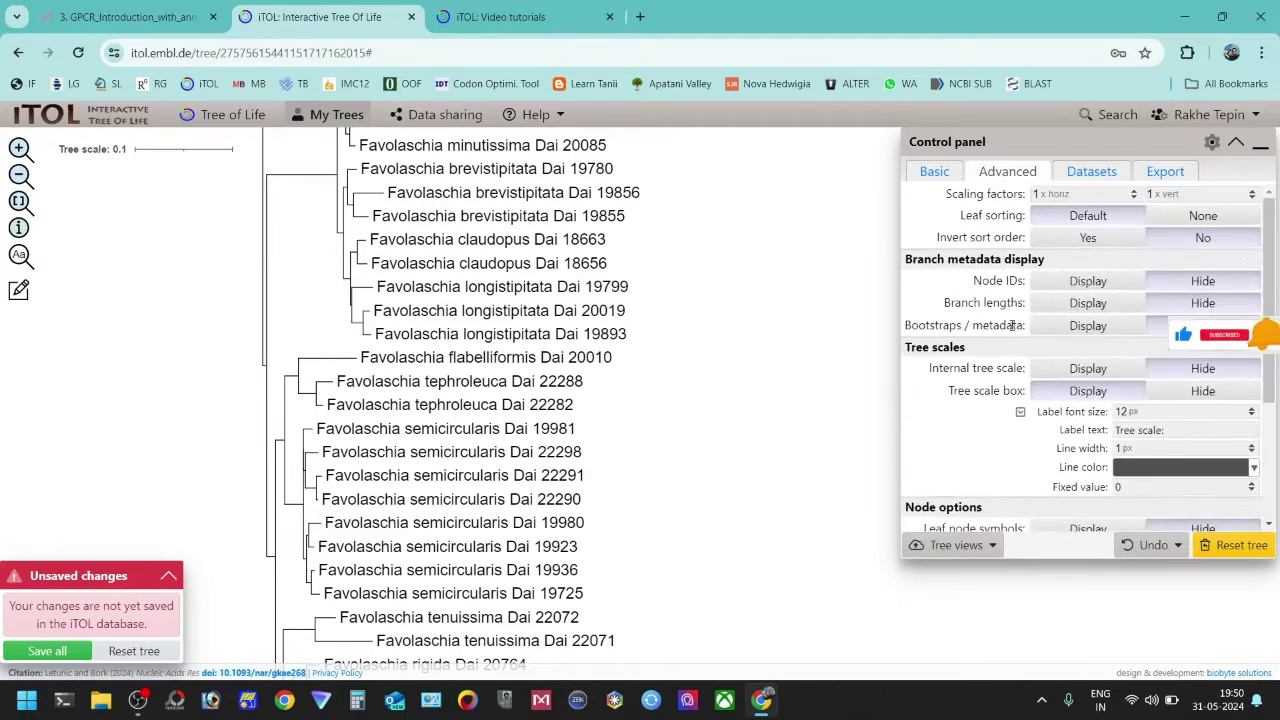
scroll(1045, 440, down, 2)
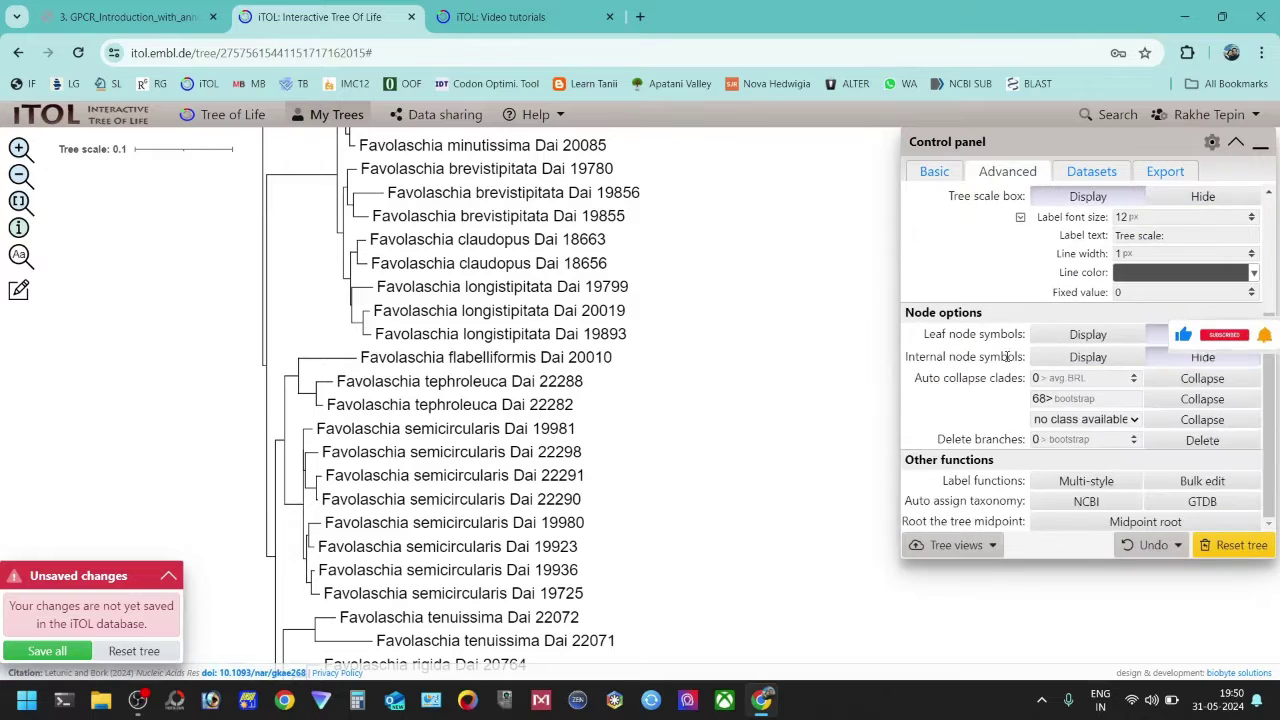
click(1075, 483)
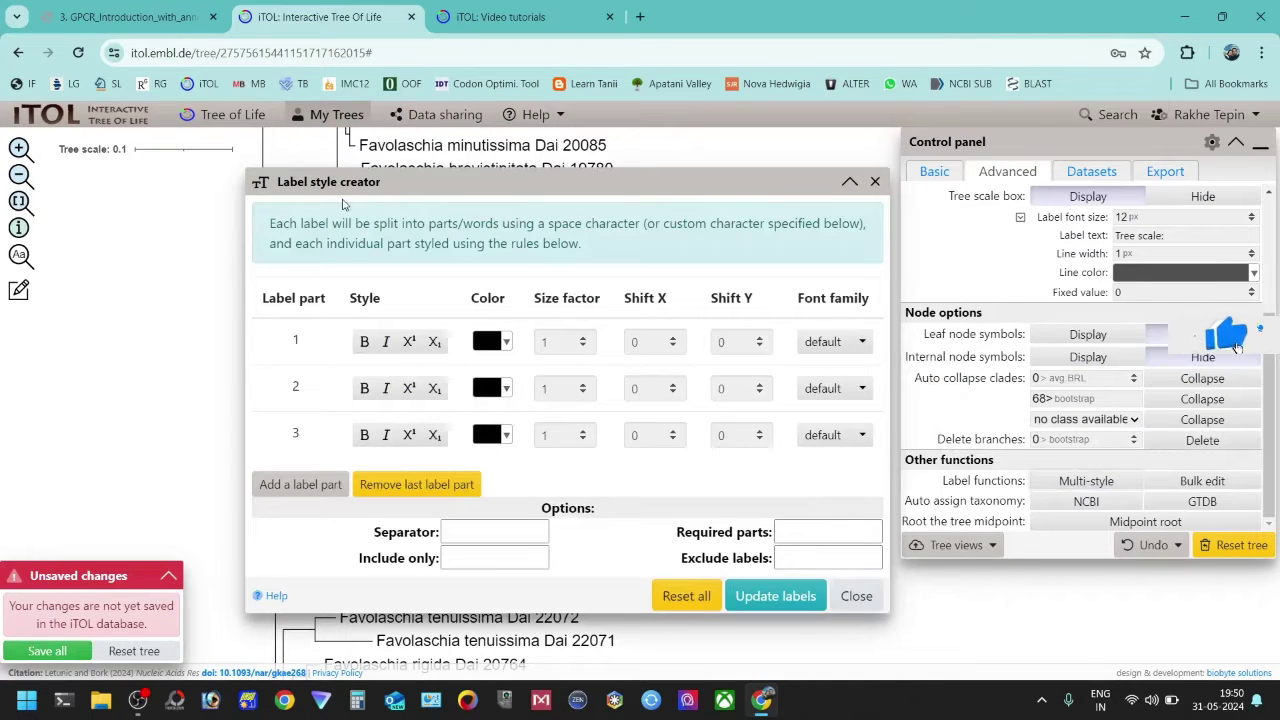
drag(343, 186, 675, 148)
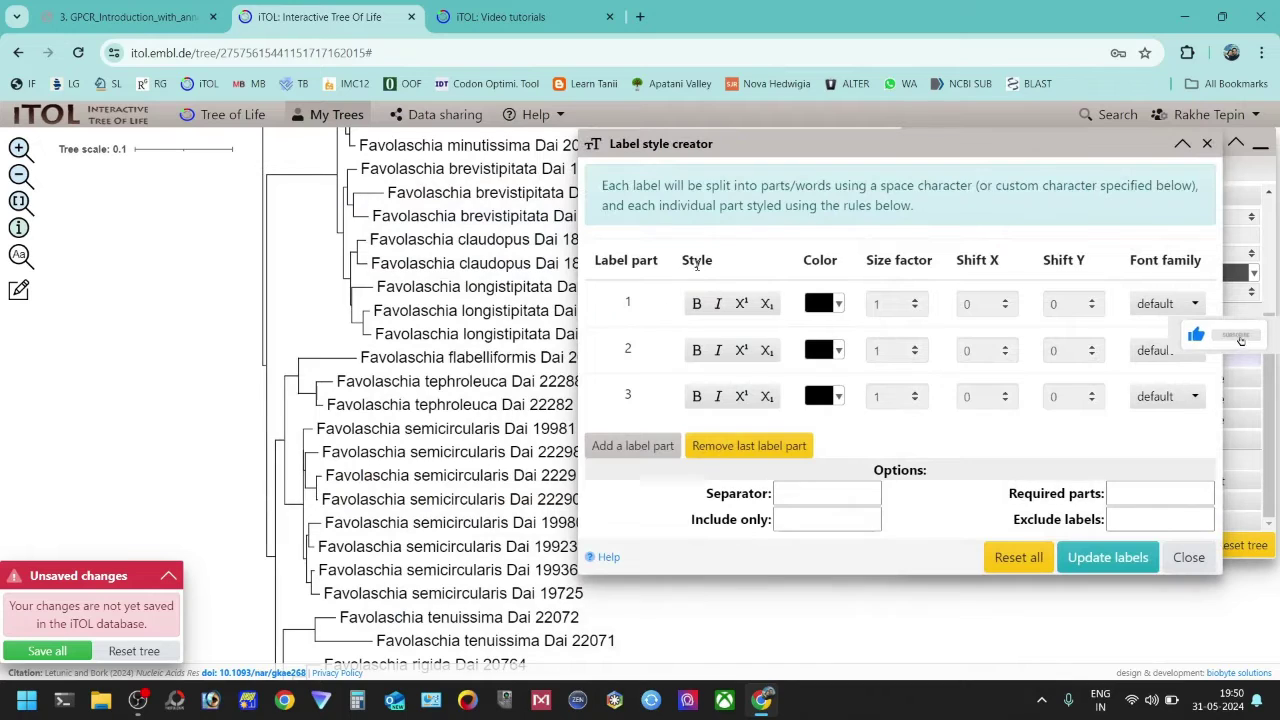
double_click(630, 259)
double_click(697, 260)
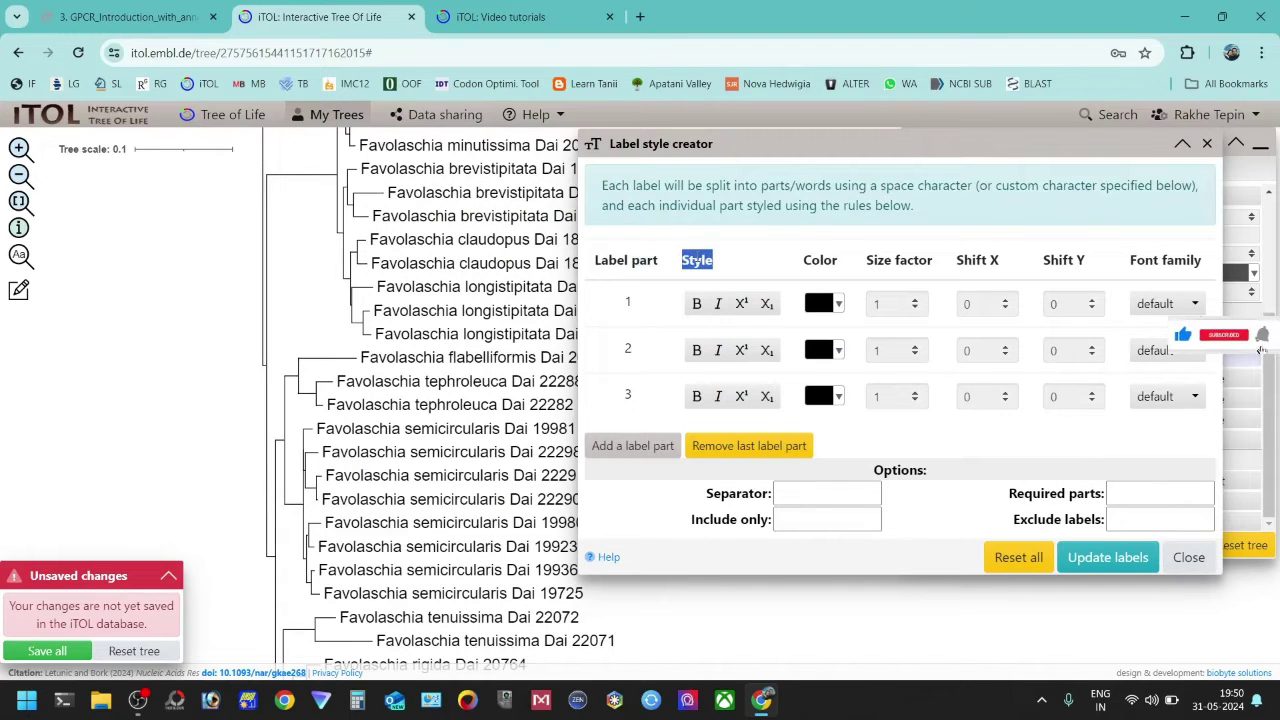
click(843, 276)
double_click(897, 260)
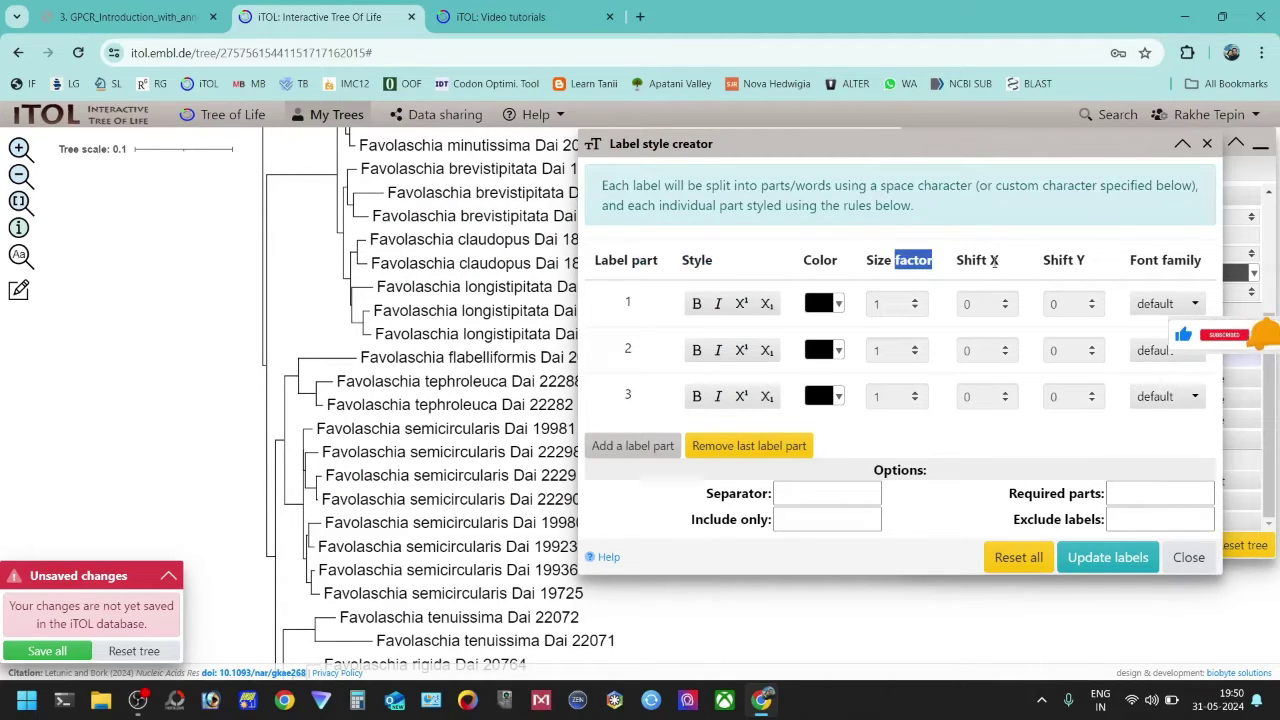
drag(993, 260, 1188, 260)
double_click(1180, 260)
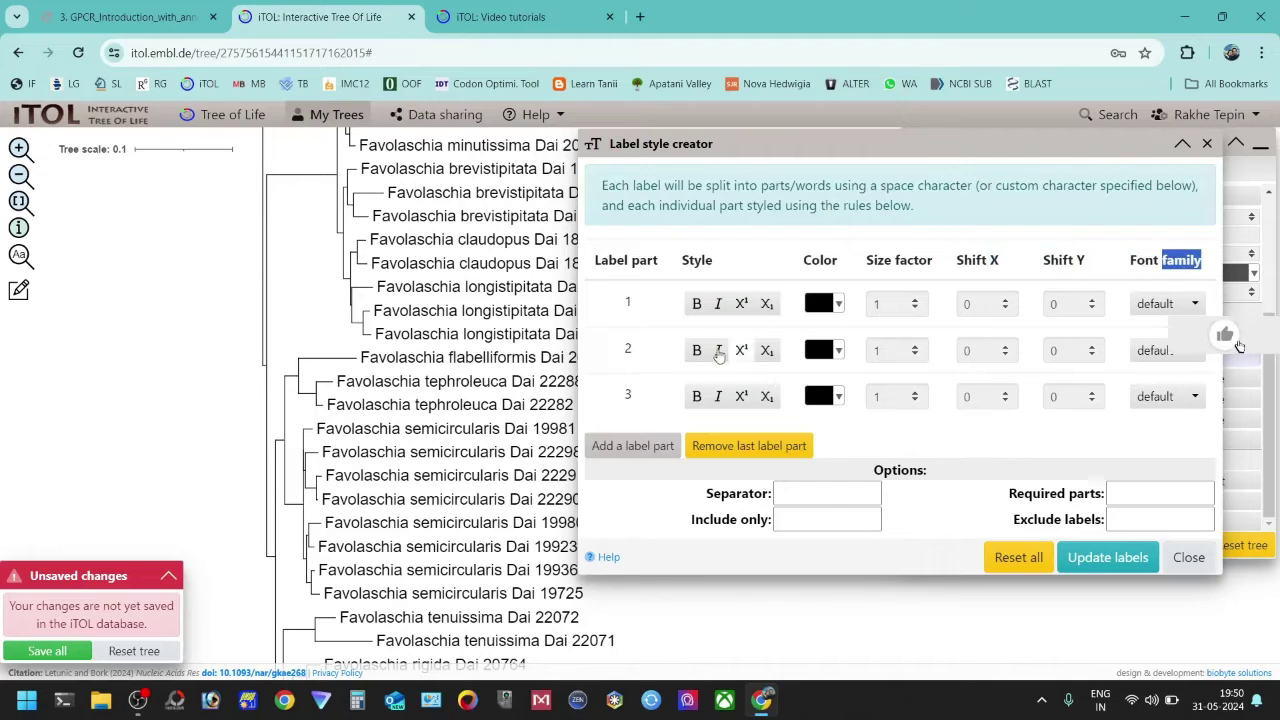
click(915, 447)
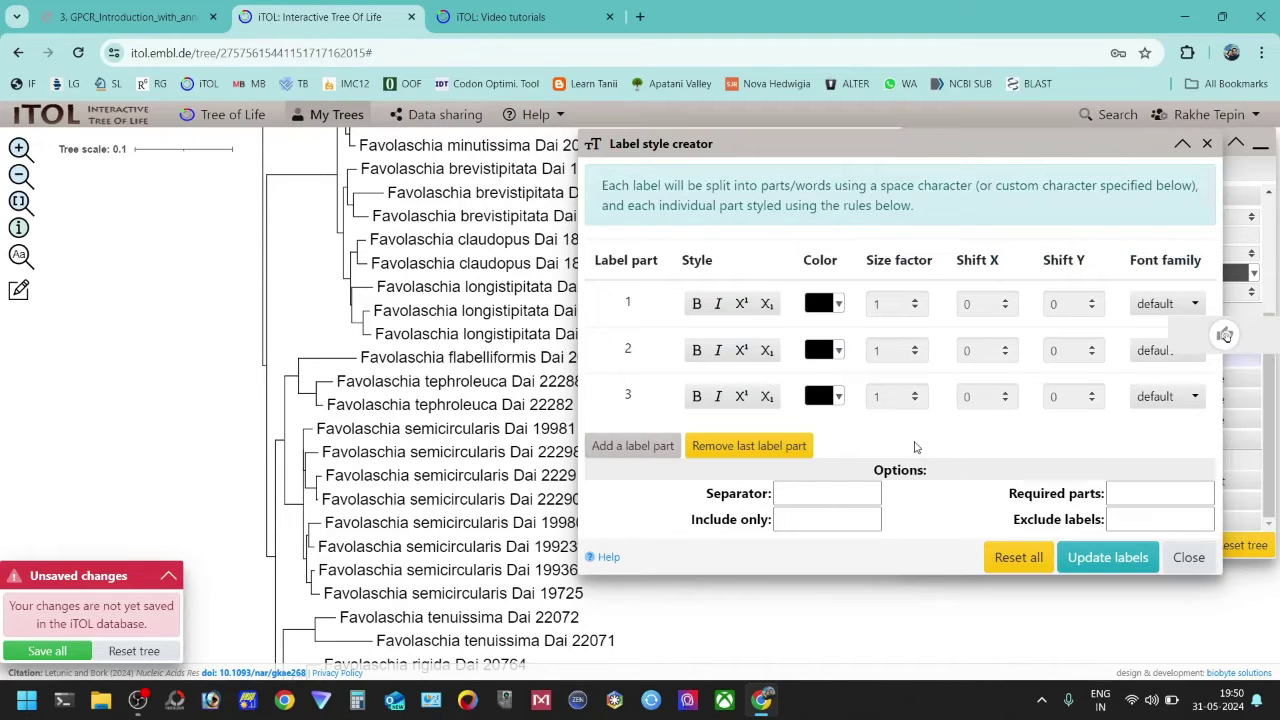
double_click(643, 261)
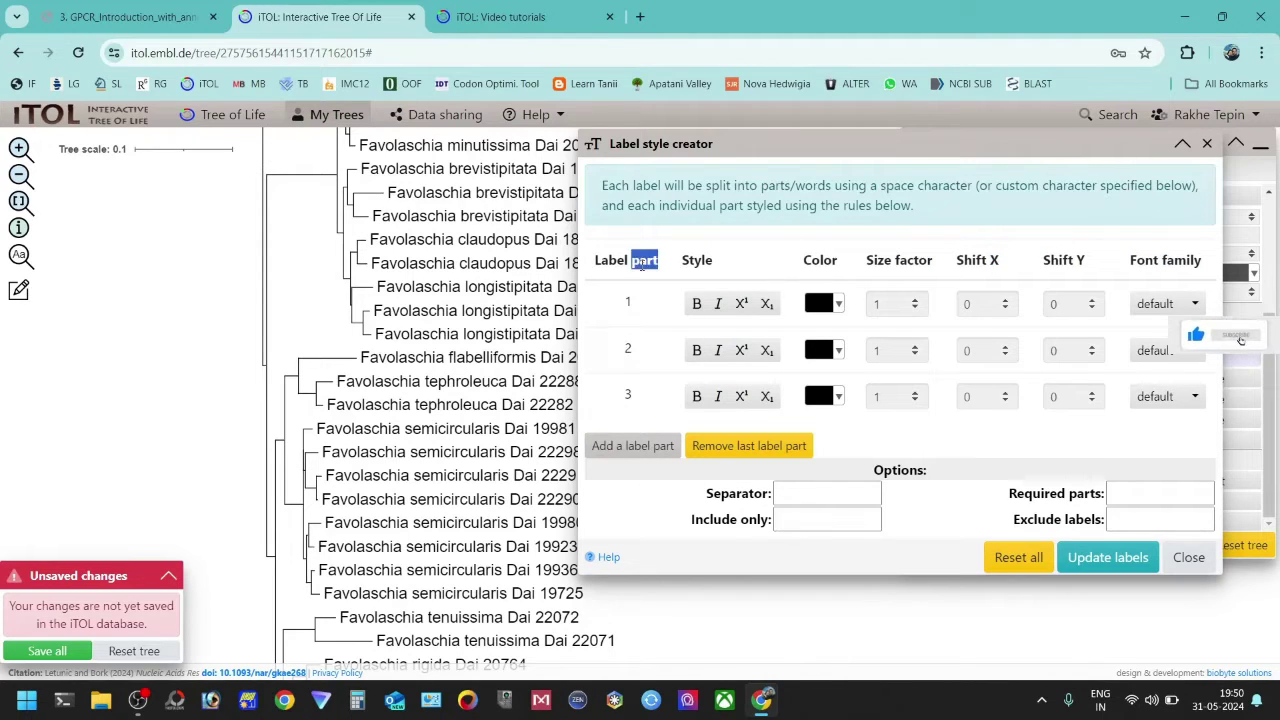
double_click(629, 303)
drag(645, 147, 487, 412)
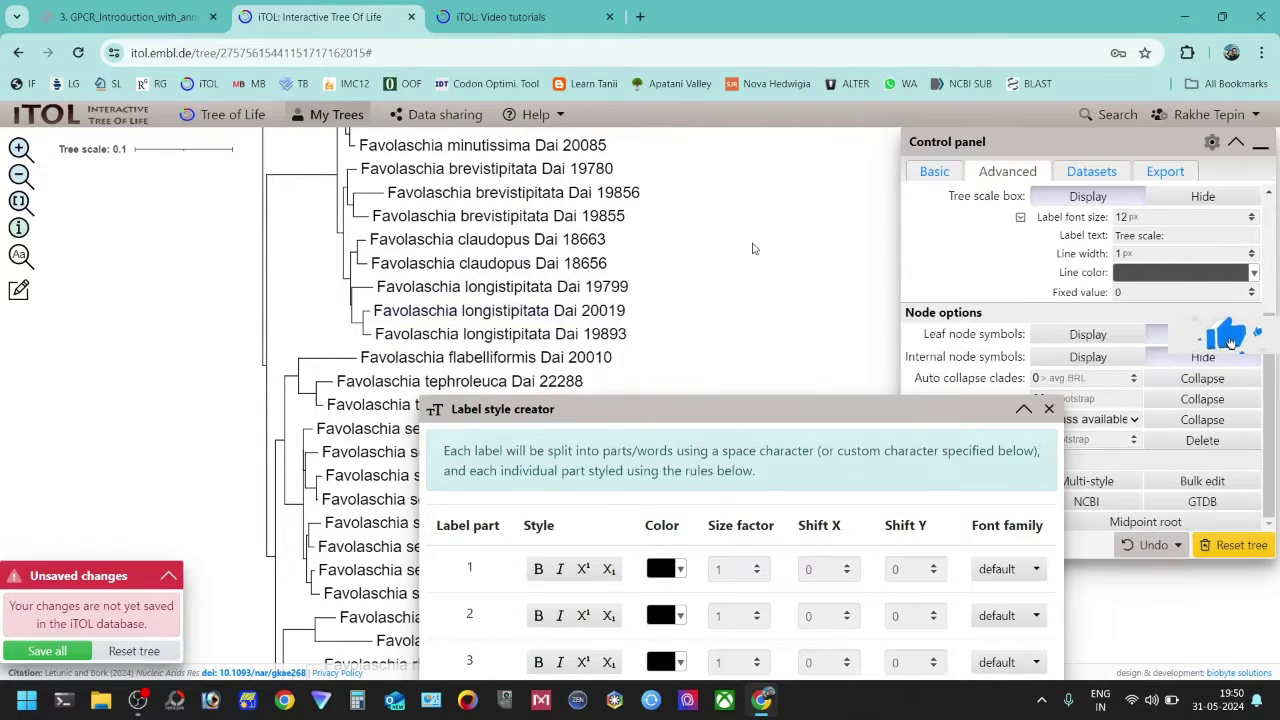
scroll(728, 300, down, 5)
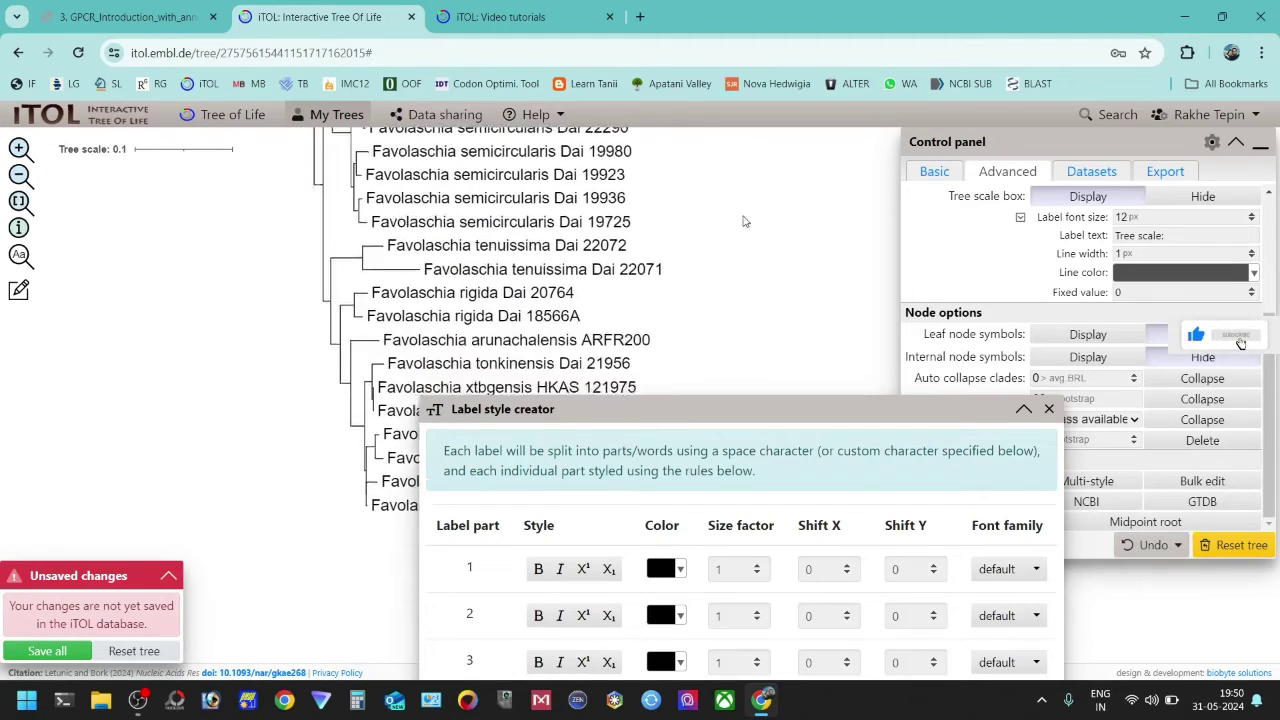
scroll(420, 240, down, 3)
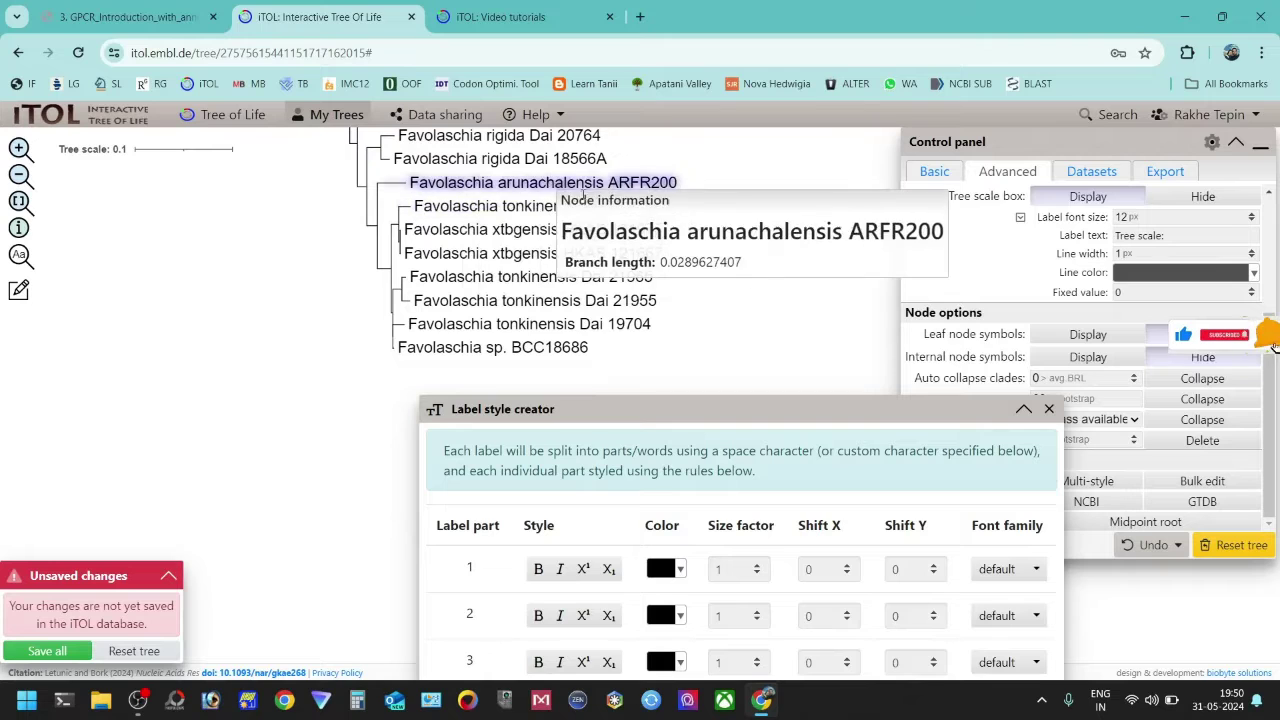
drag(541, 415, 718, 150)
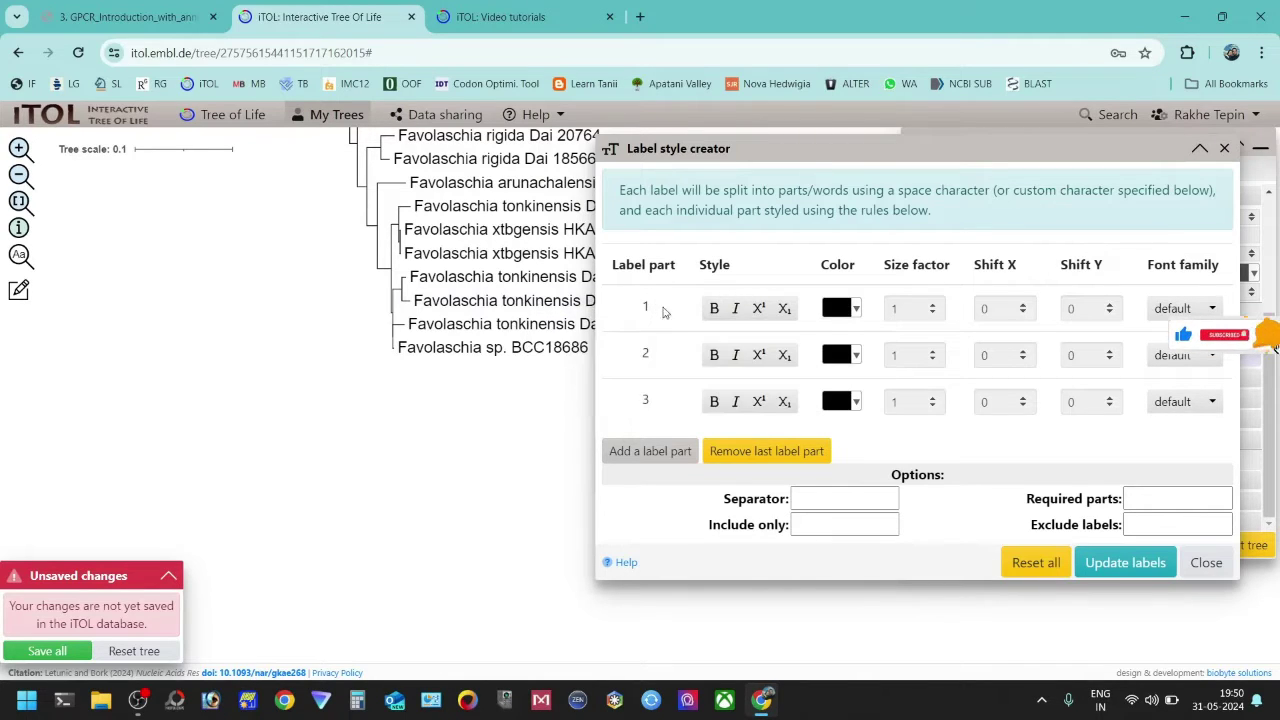
- Make label parts 1 and 2 italic and part 3 bold, apply, and dismiss the missing-part error
click(735, 308)
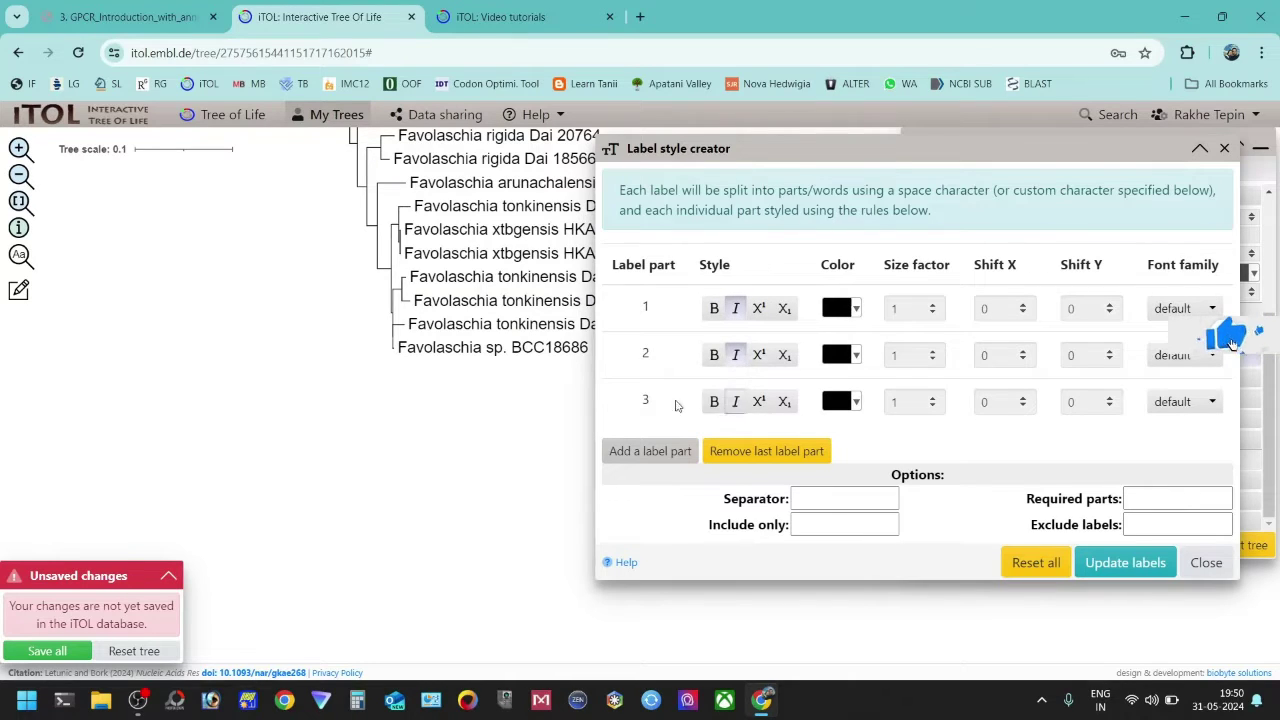
click(716, 403)
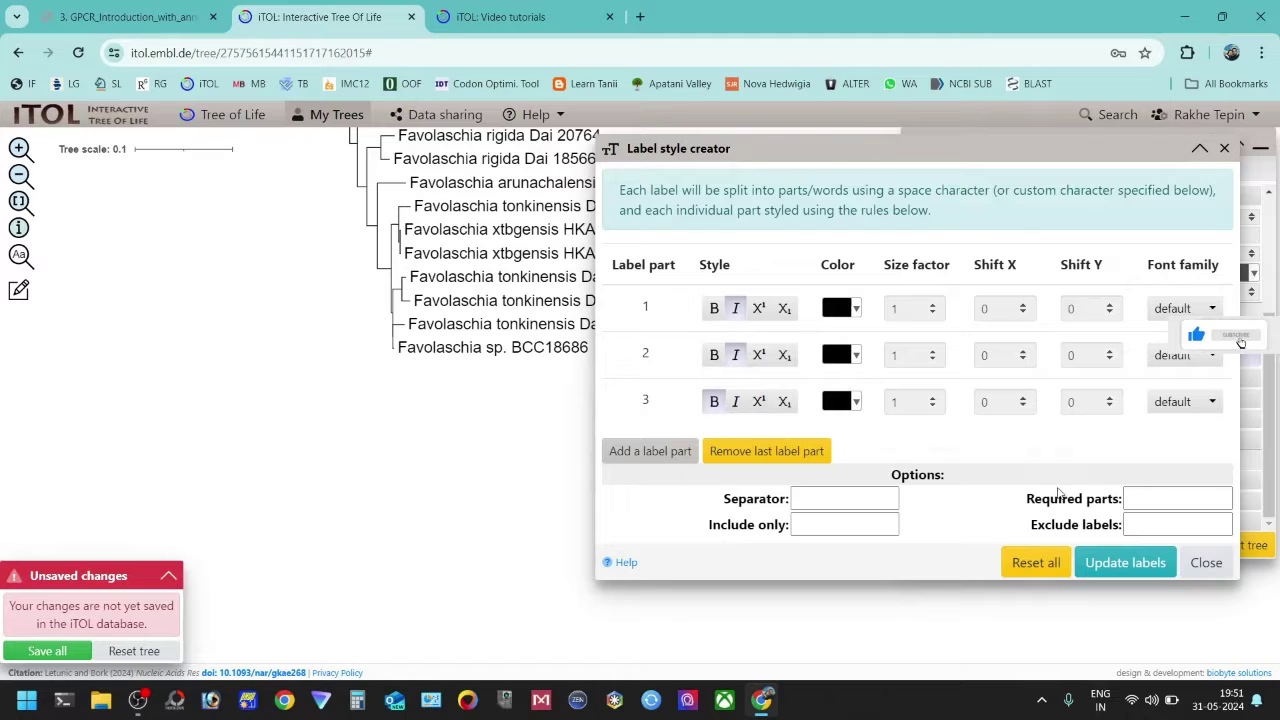
click(1128, 574)
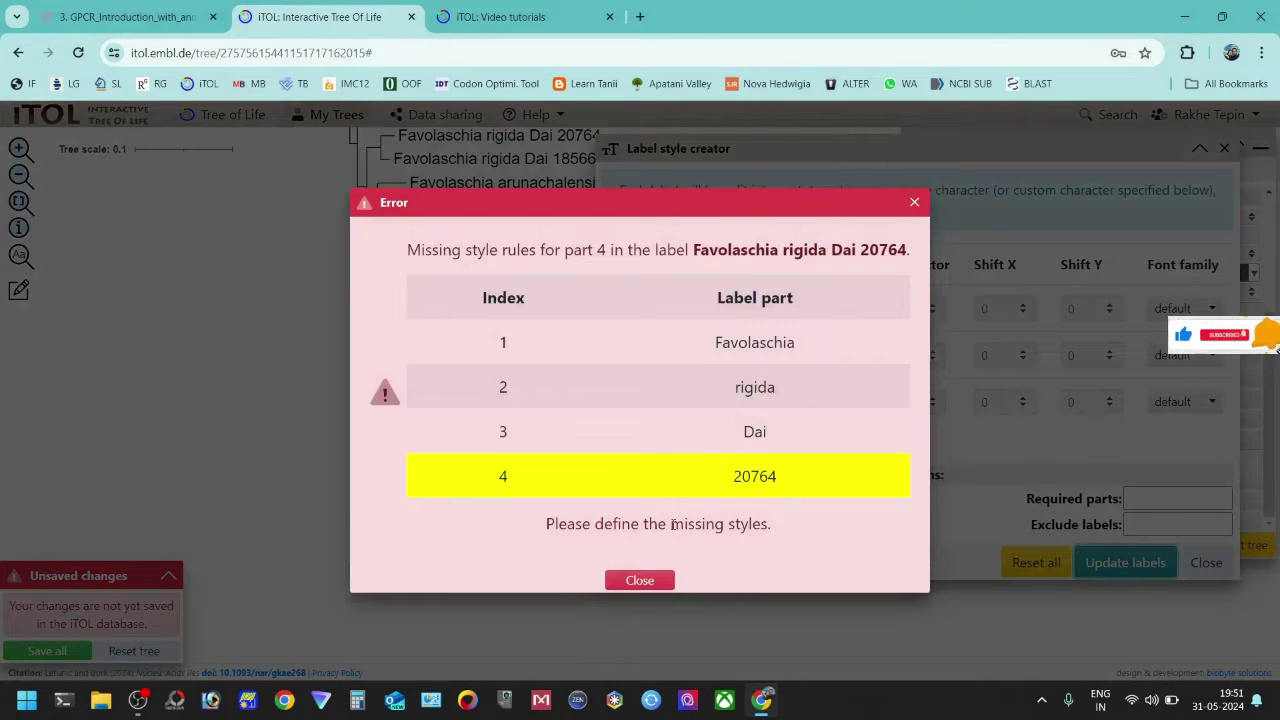
click(658, 580)
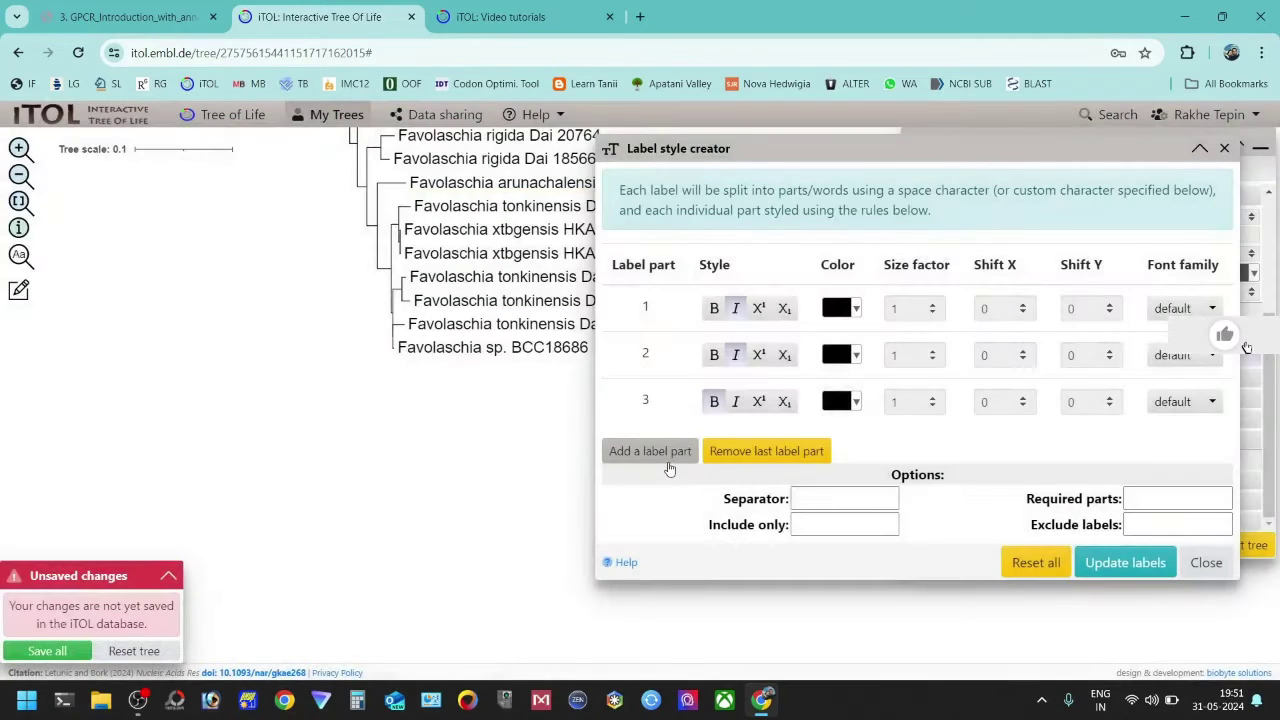
- Add a bold fourth label part and apply the four-part styles to the tree labels
click(667, 455)
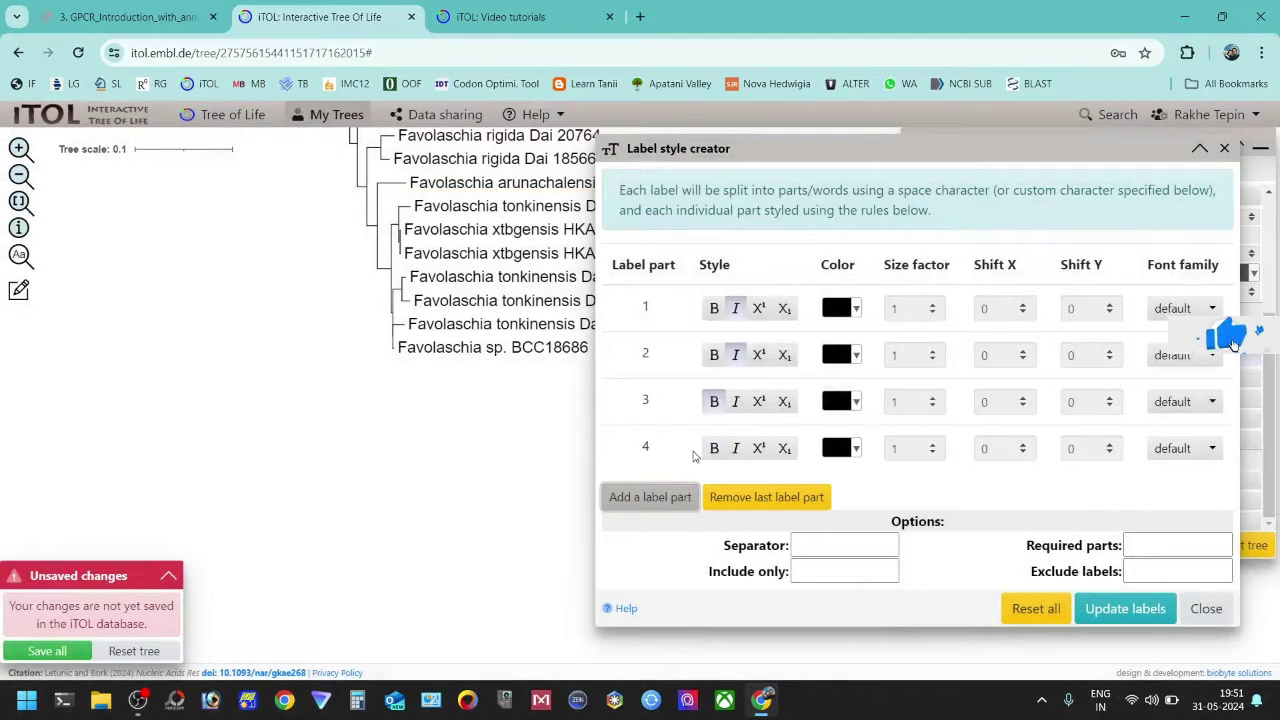
click(714, 448)
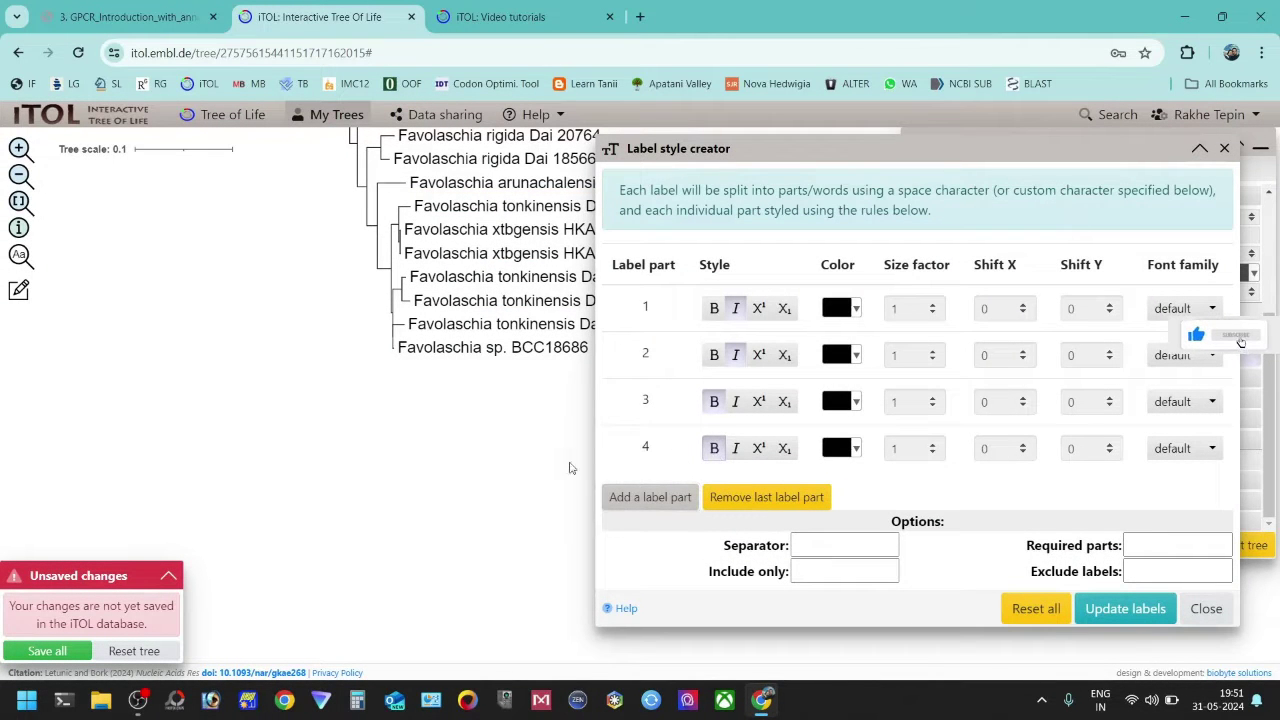
click(1127, 610)
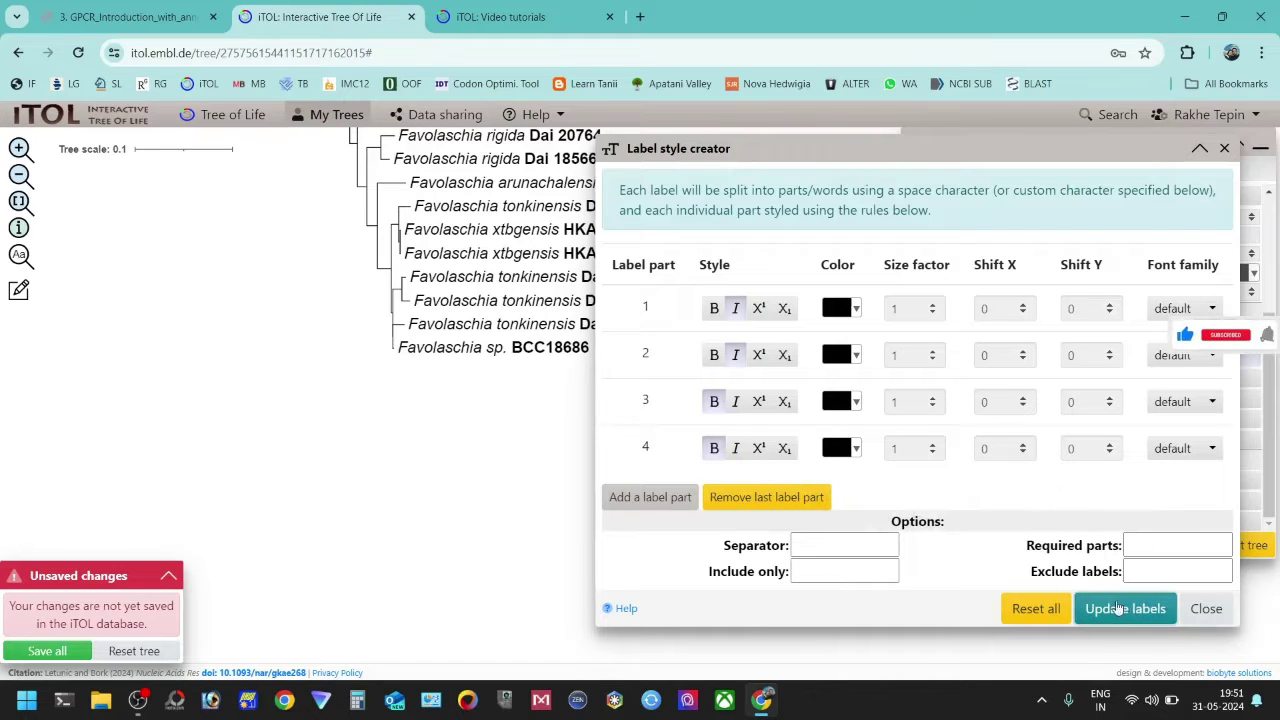
drag(806, 162, 743, 282)
scroll(745, 280, up, 8)
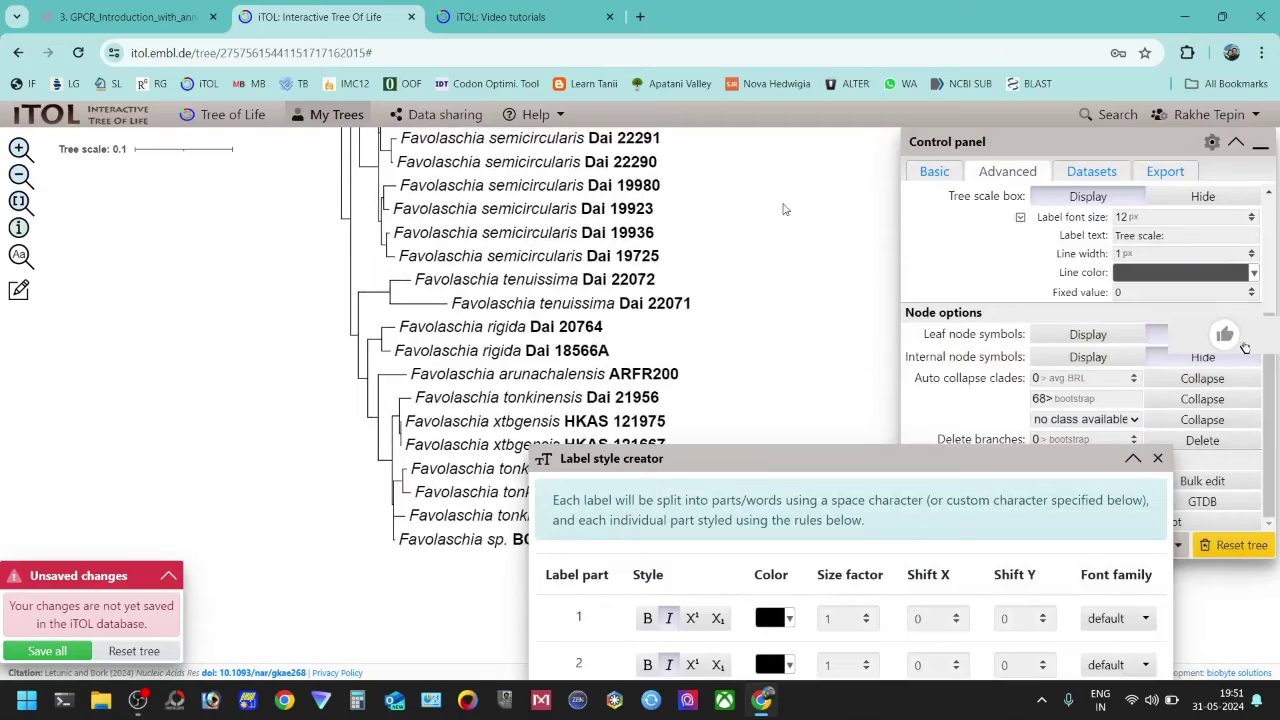
scroll(760, 274, up, 10)
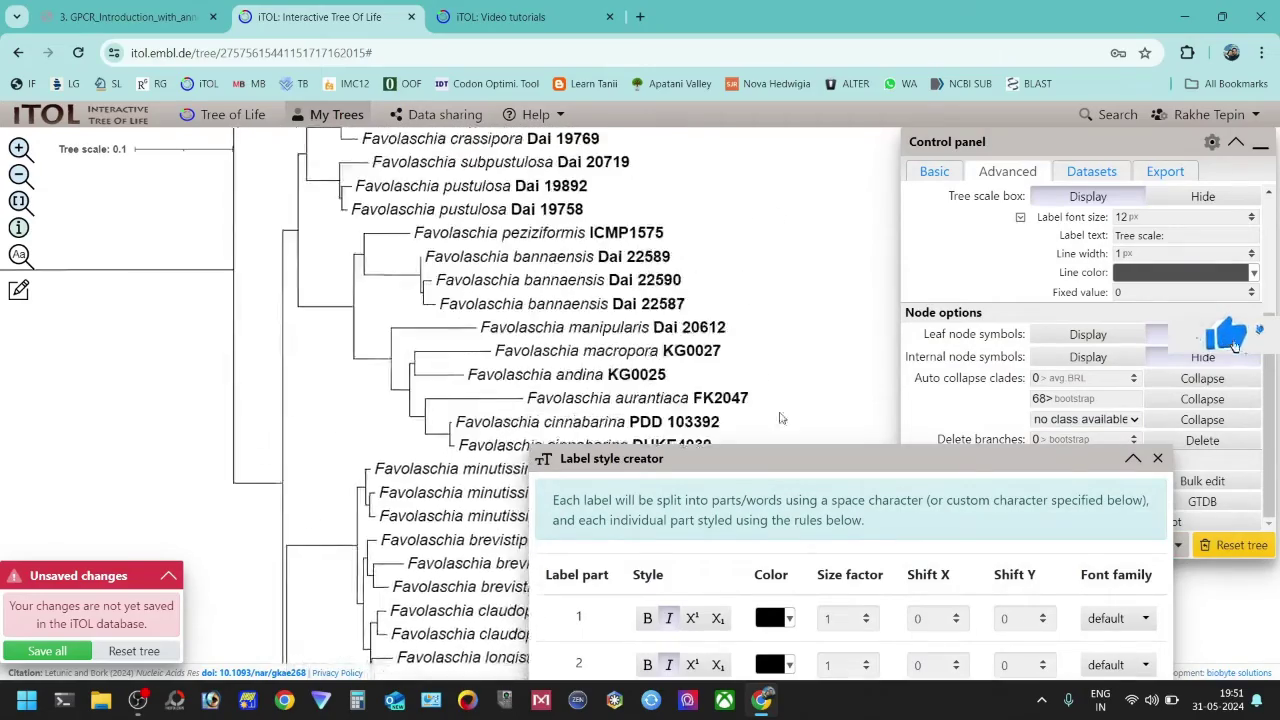
scroll(785, 298, down, 10)
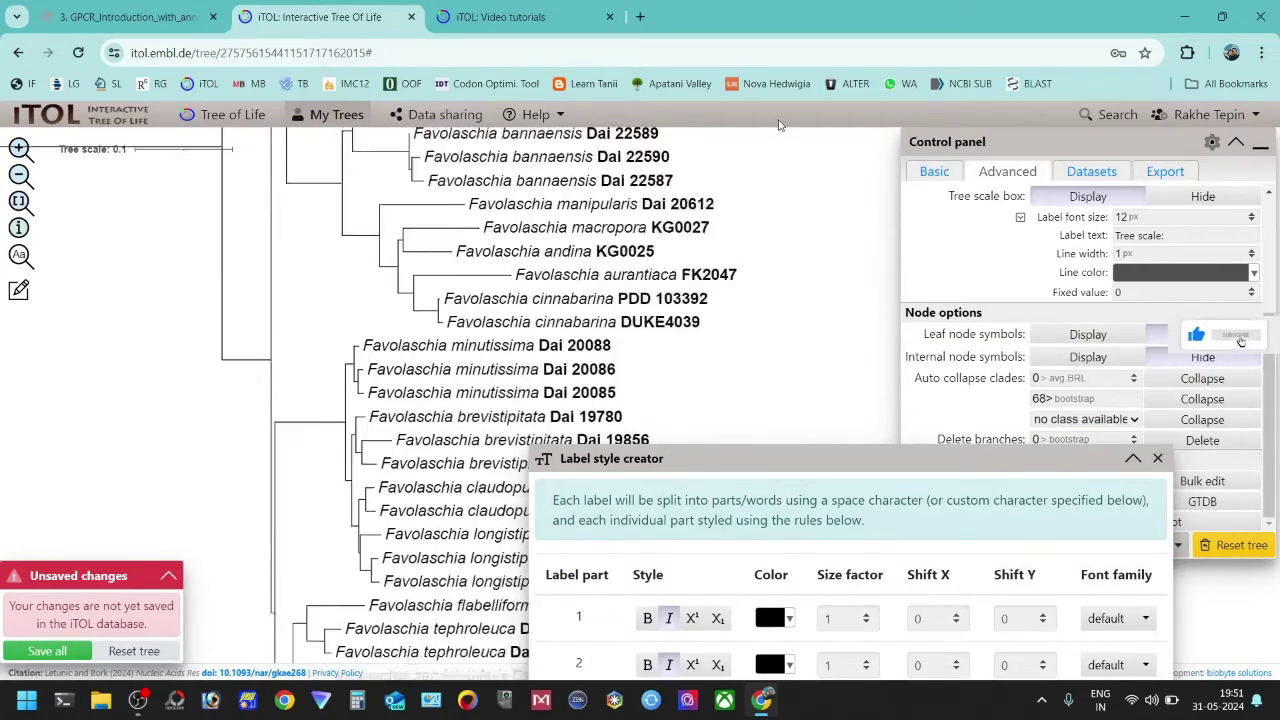
scroll(770, 180, down, 6)
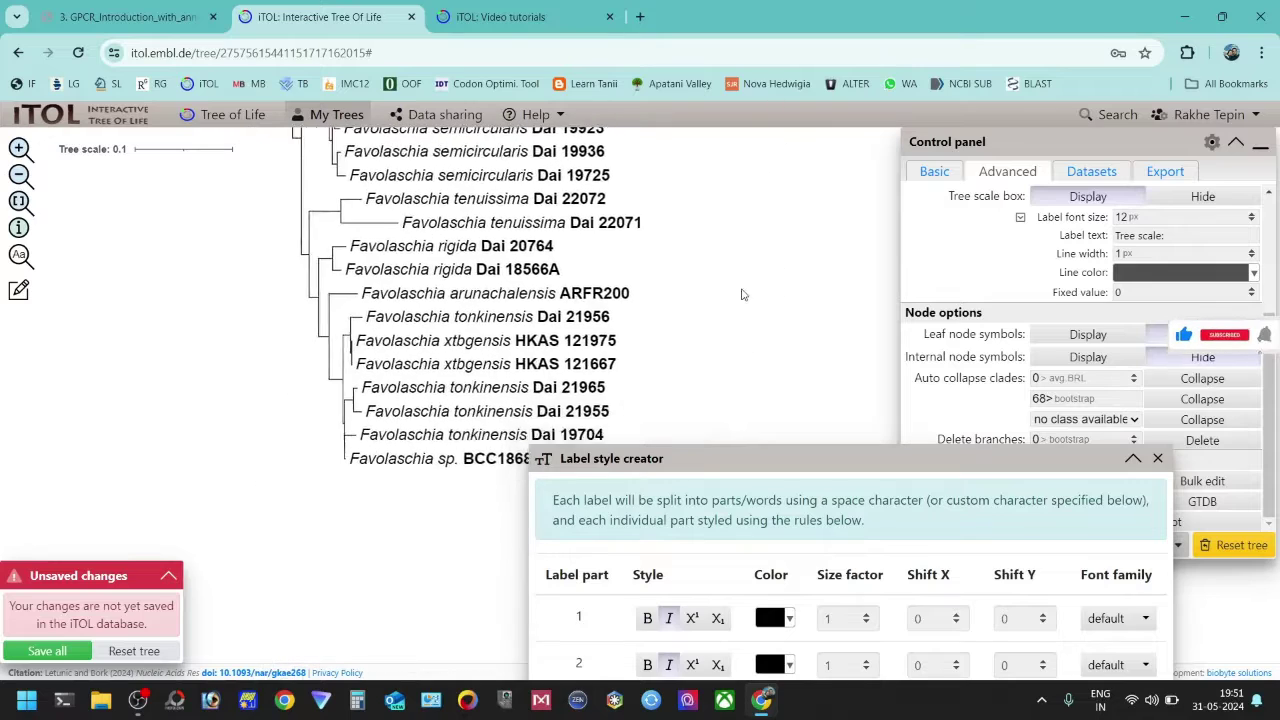
drag(712, 458, 771, 157)
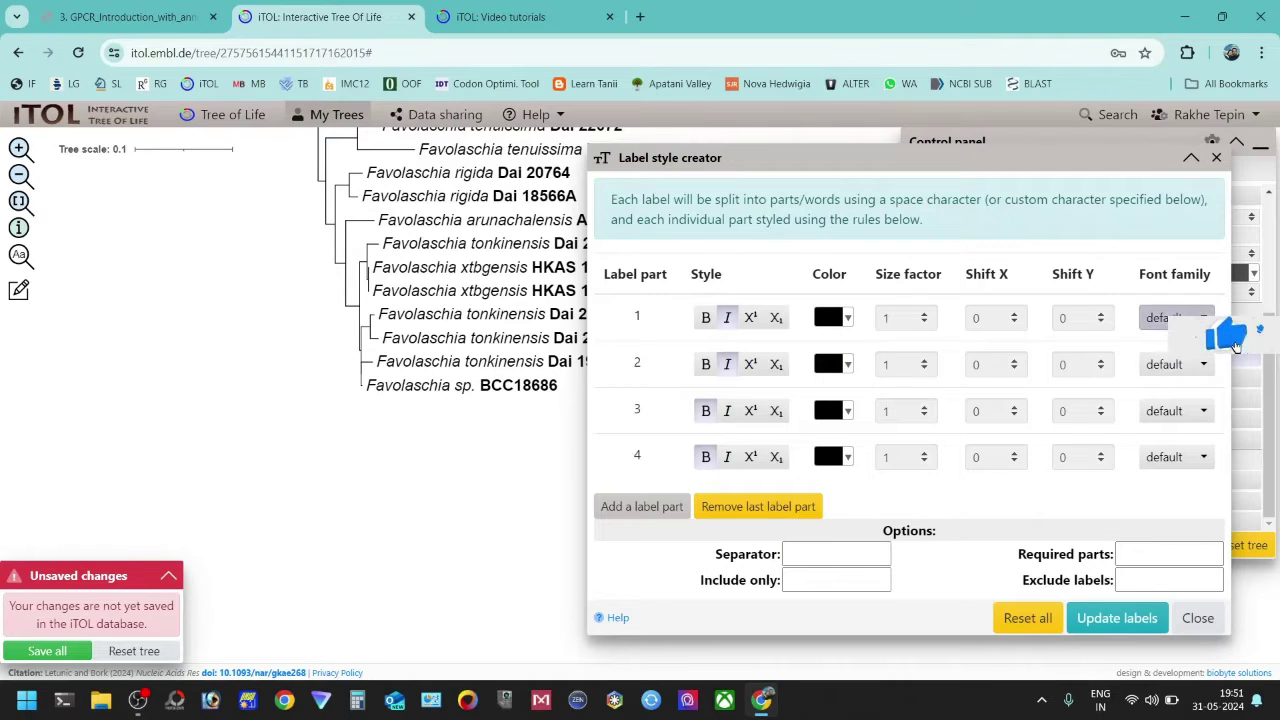
- Change the Basic tab's label font from Arial to Times New Roman
click(1163, 318)
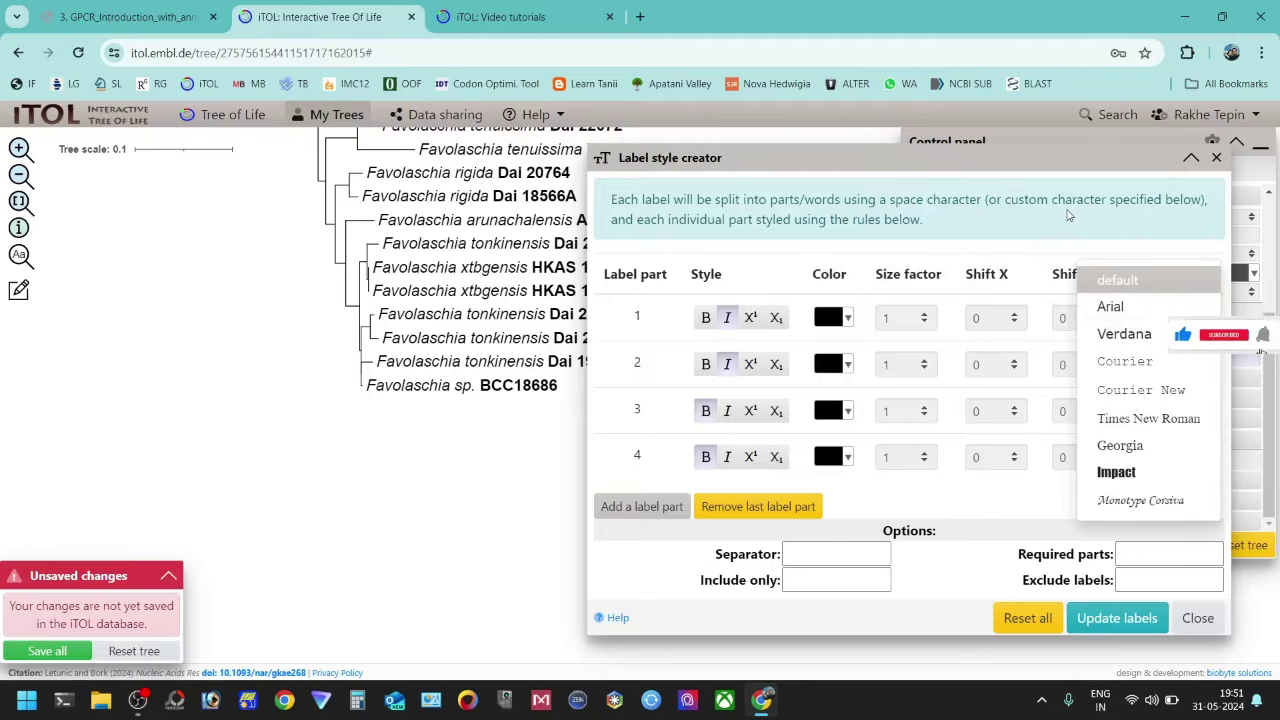
key(Escape)
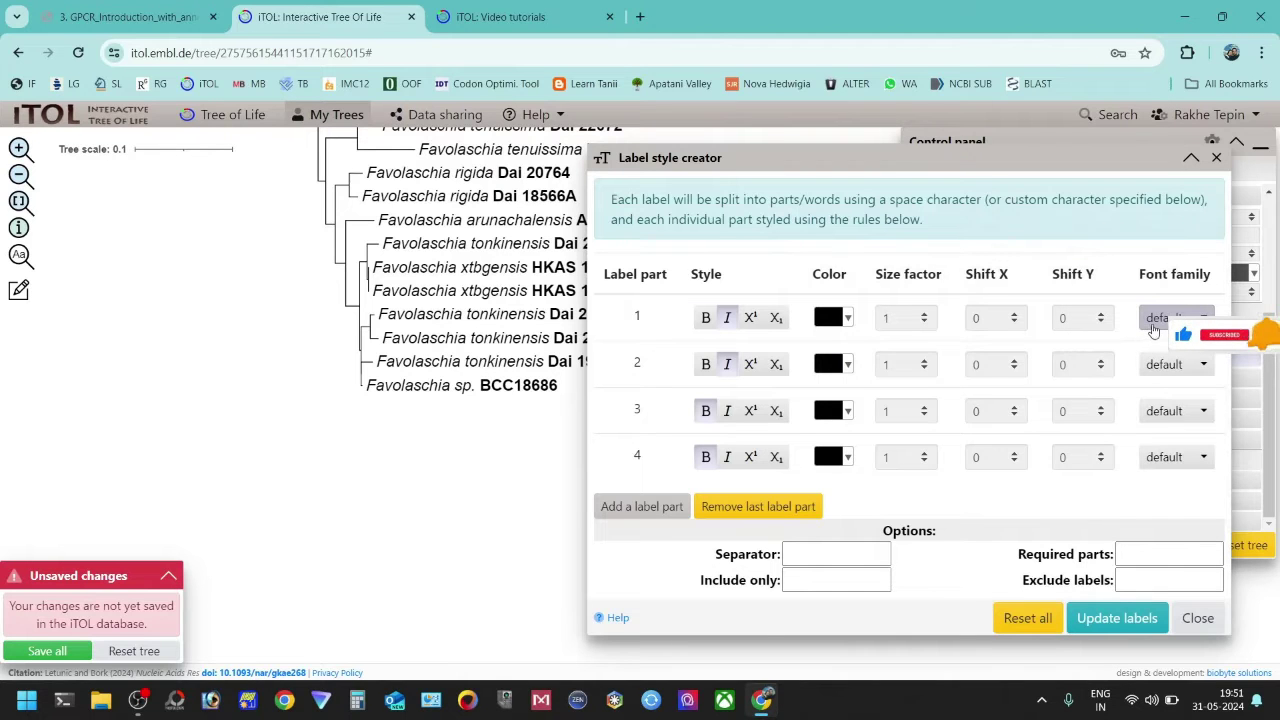
drag(1040, 174, 804, 435)
click(934, 172)
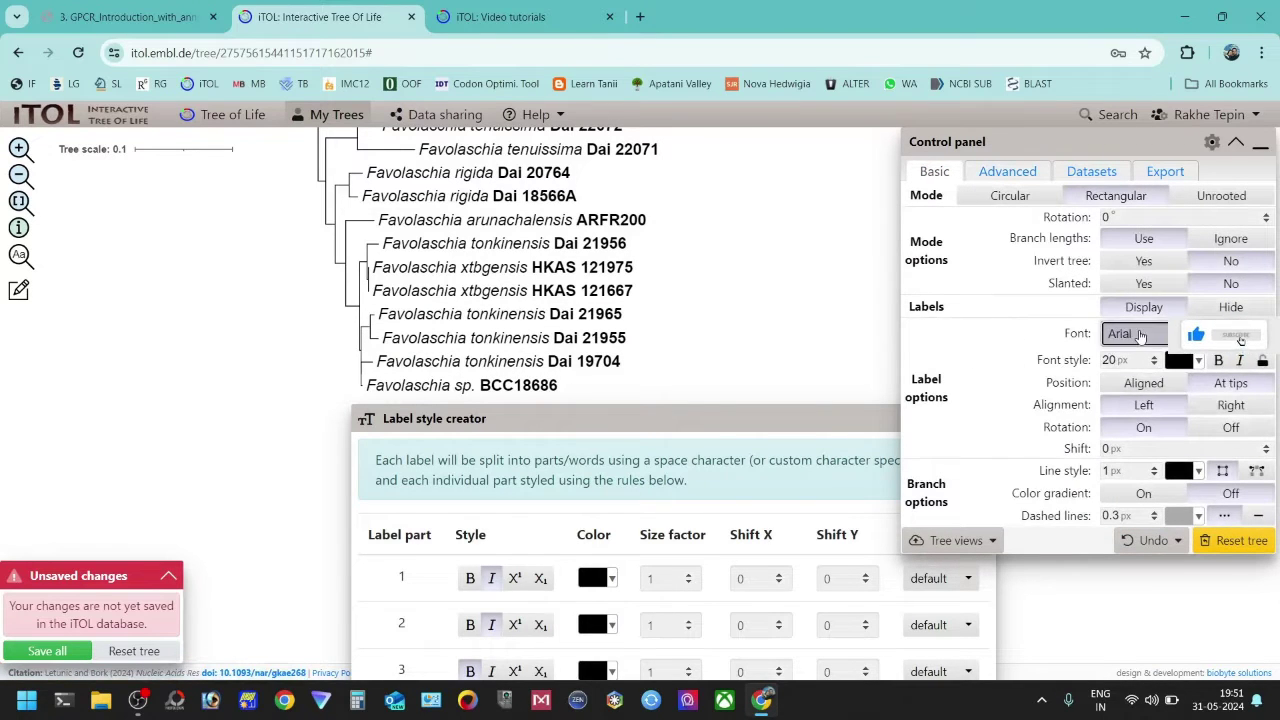
click(1122, 333)
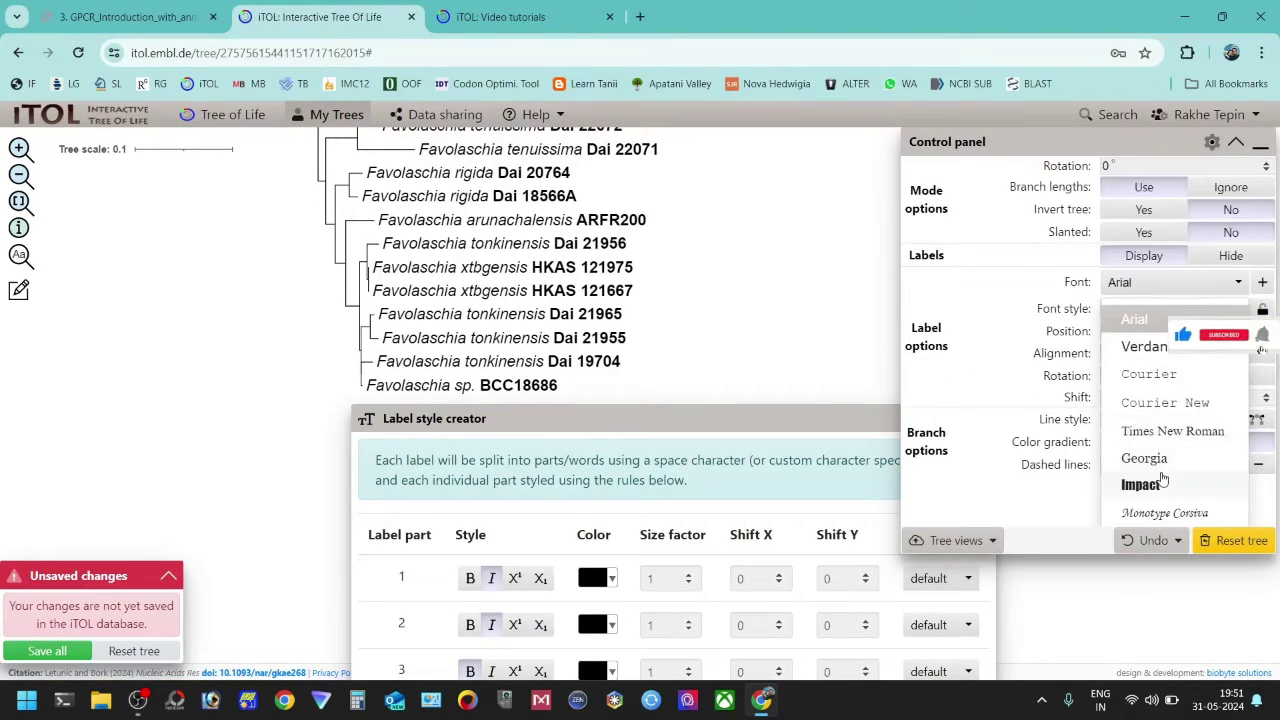
click(1160, 433)
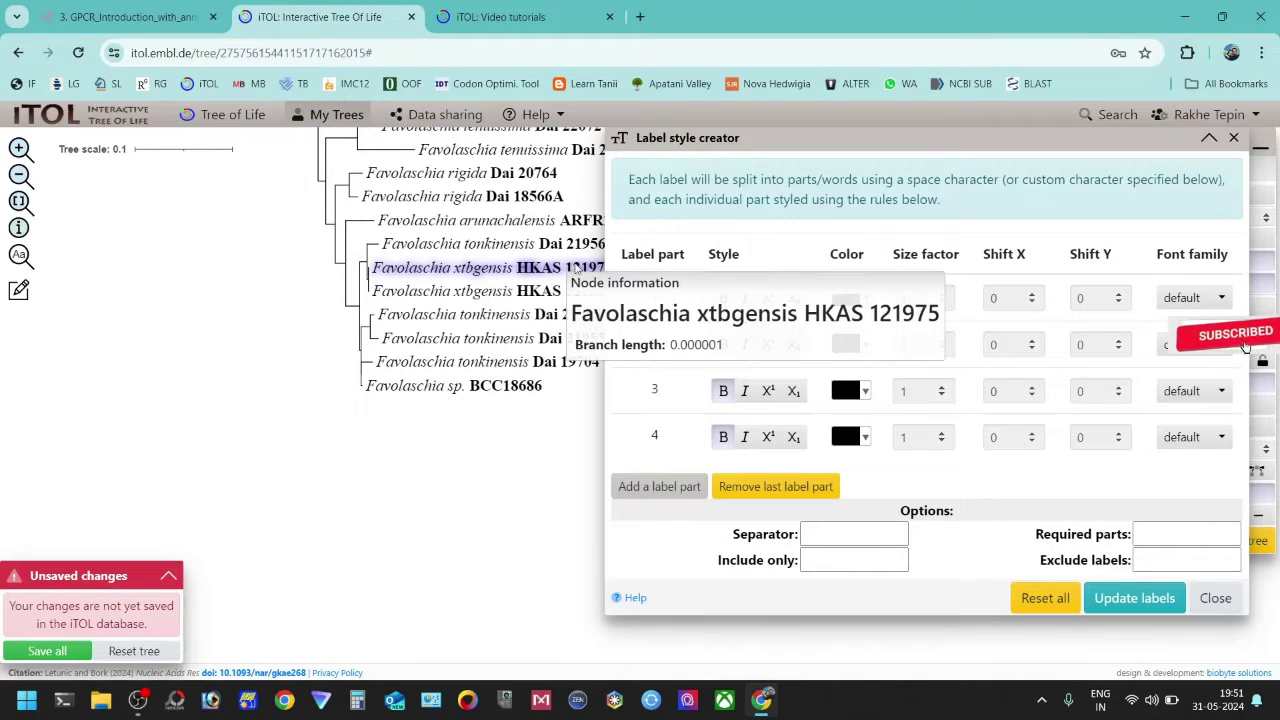
- Set label part 3 to Arial and part 4 to Monotype Corsiva, then update labels
click(1192, 391)
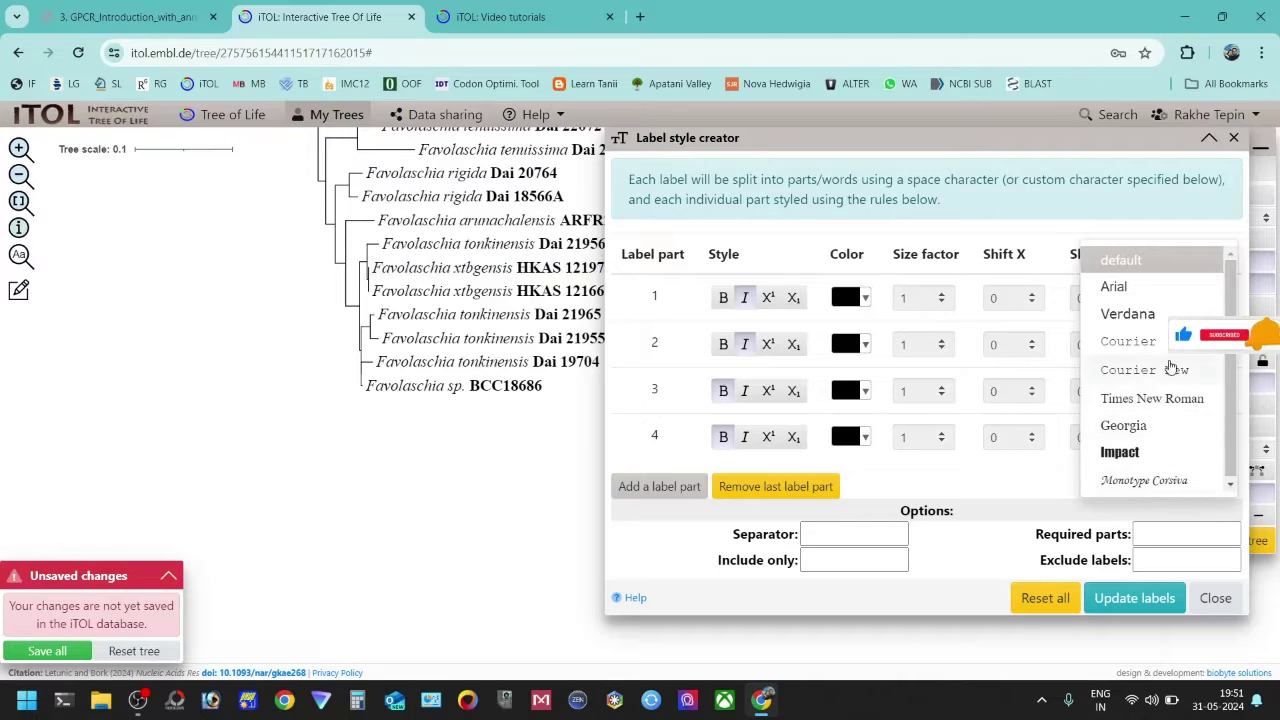
click(1165, 288)
click(1197, 440)
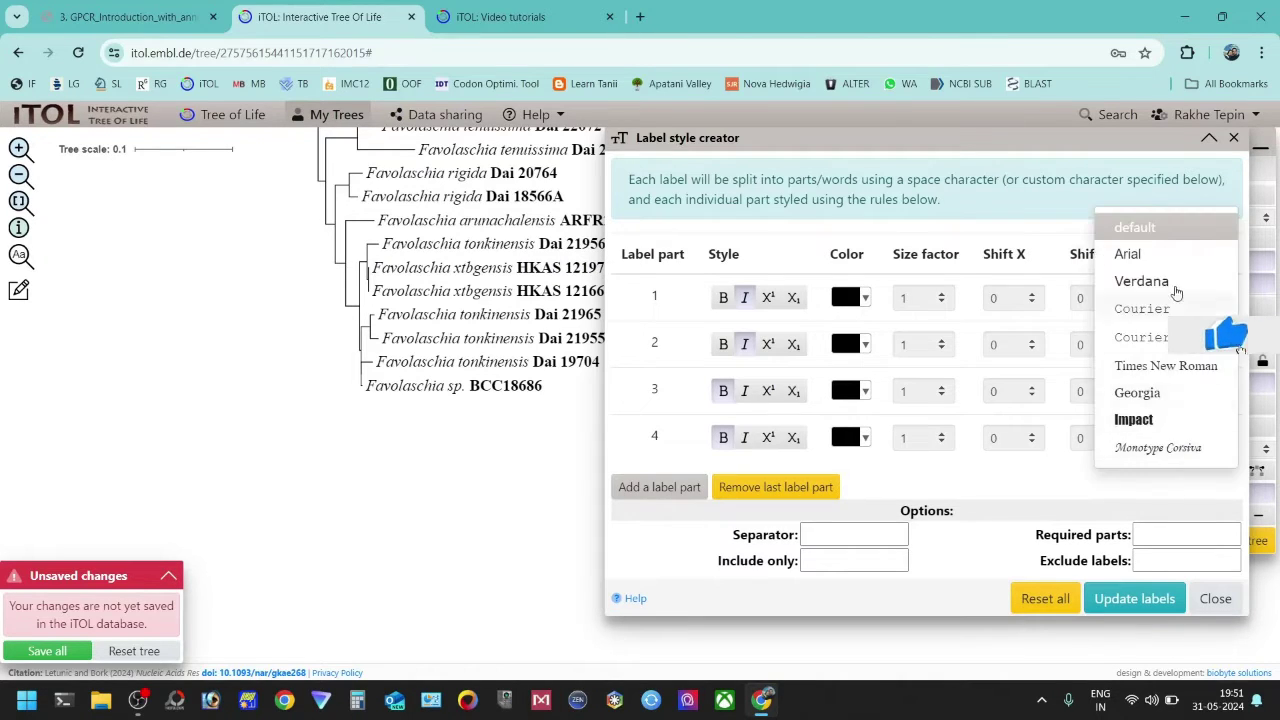
click(1158, 450)
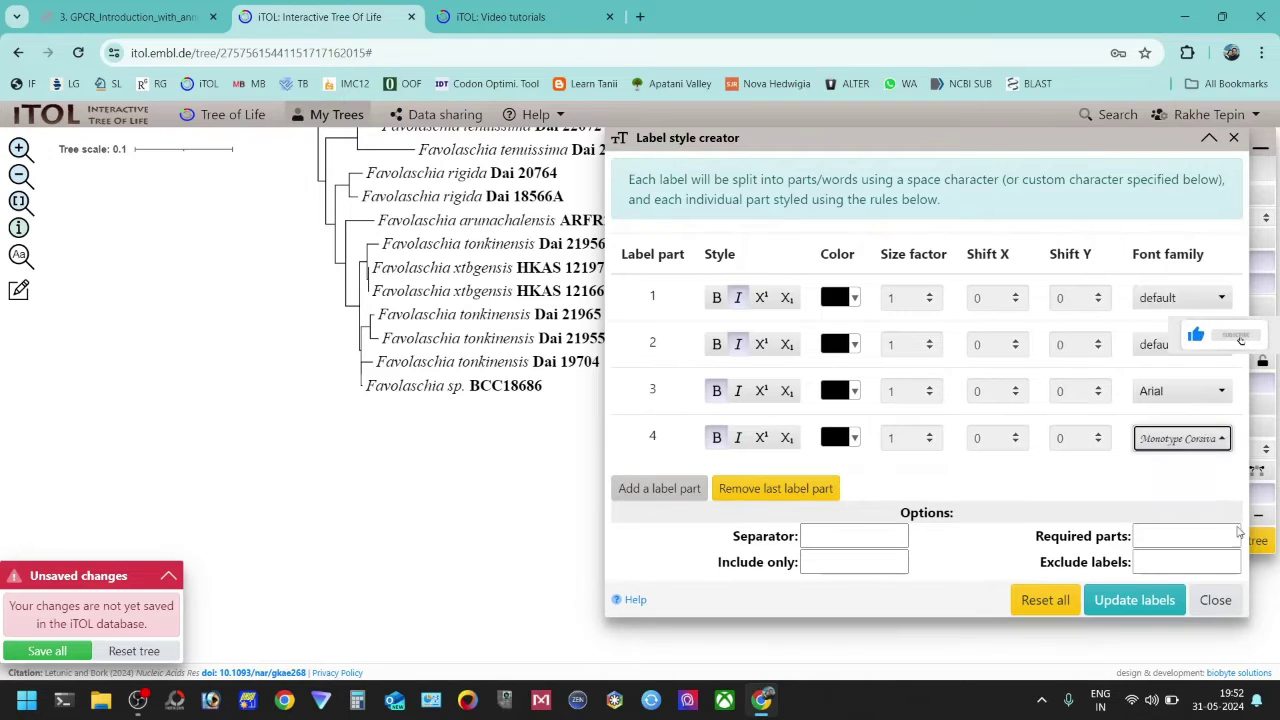
click(1134, 599)
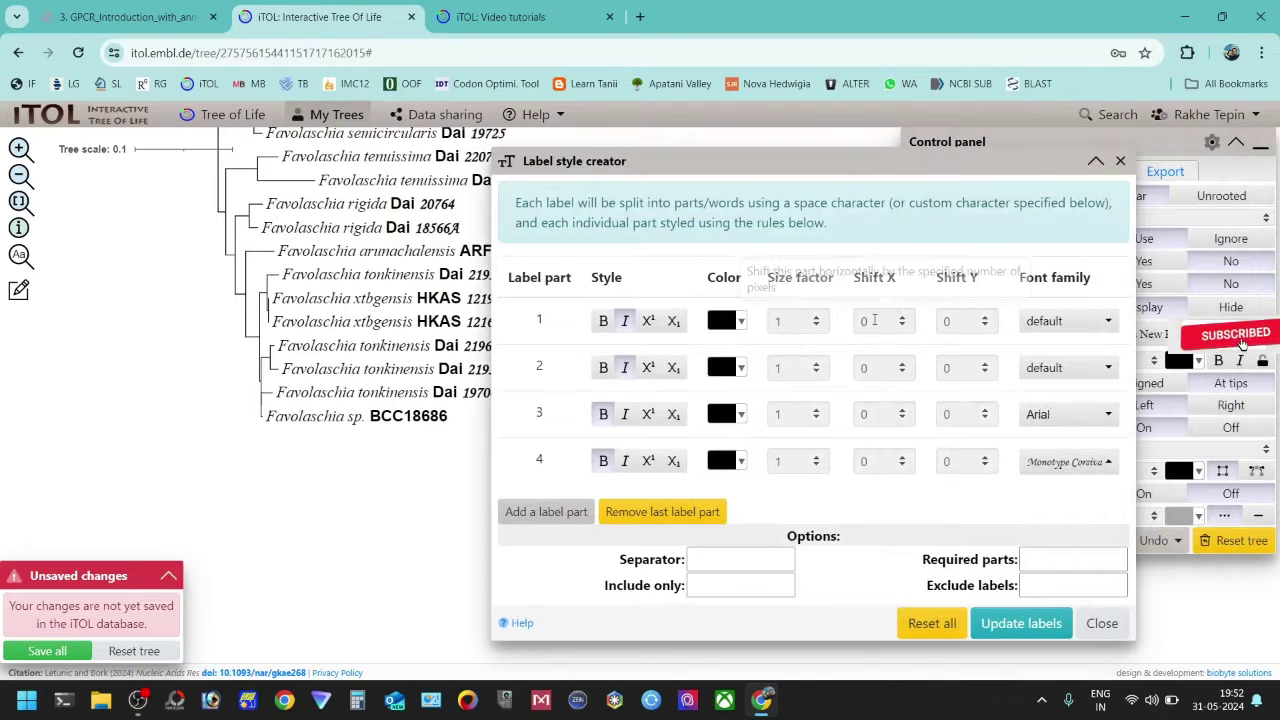
- Set size factor 1.2 for label part 1 and 0.8 for part 2
click(790, 320)
text(.2)
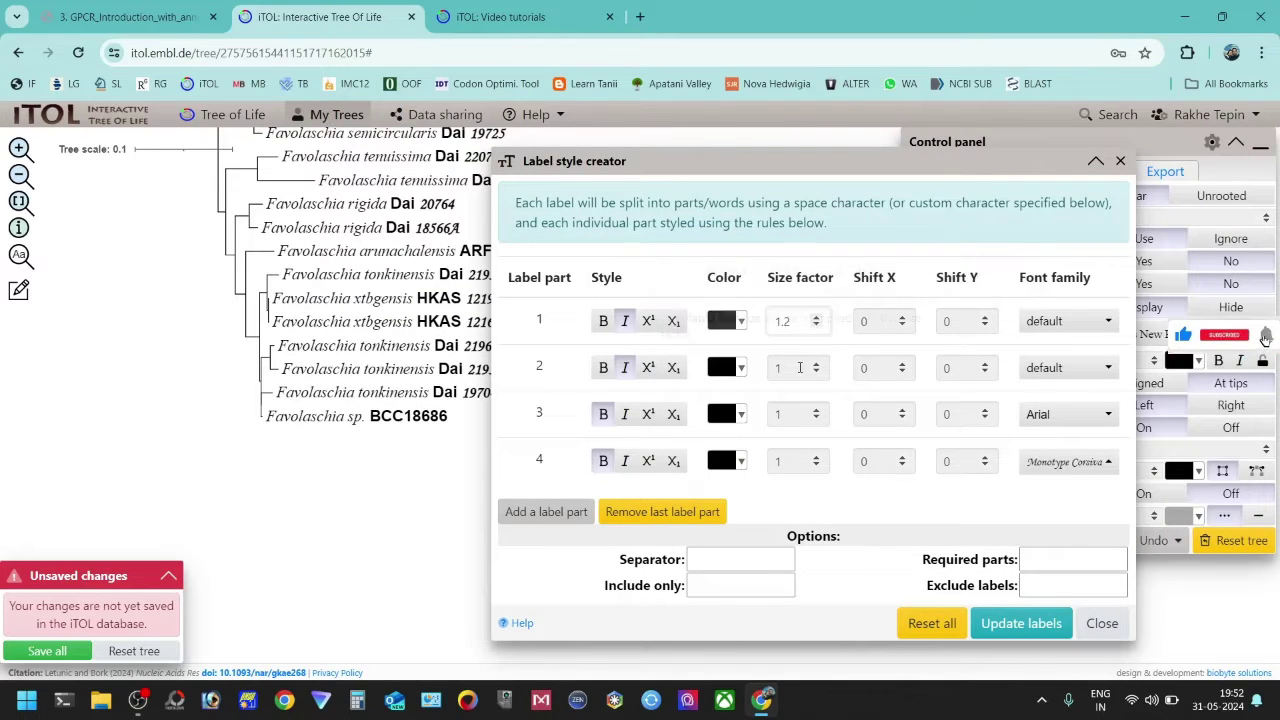
click(815, 373)
click(815, 373)
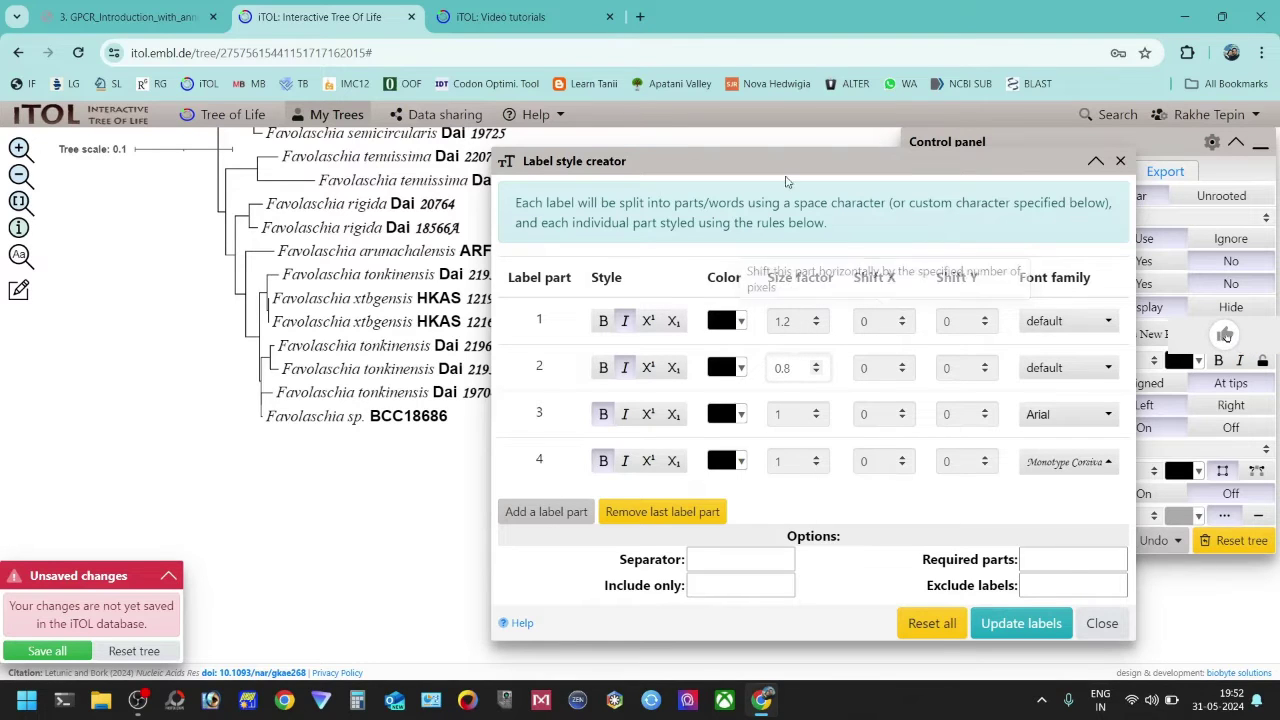
- Shift label part 3 by −2 and part 4 by 2 pixels, then update labels
drag(787, 165, 881, 157)
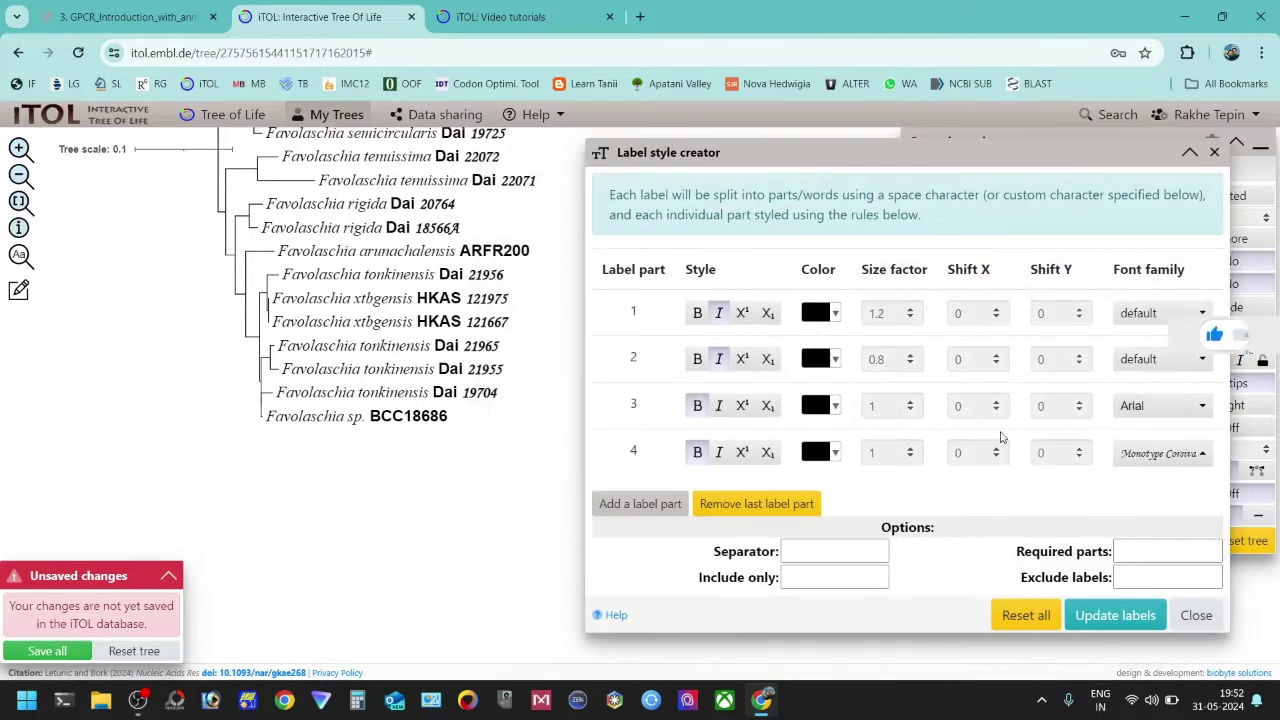
mouse_move(452, 372)
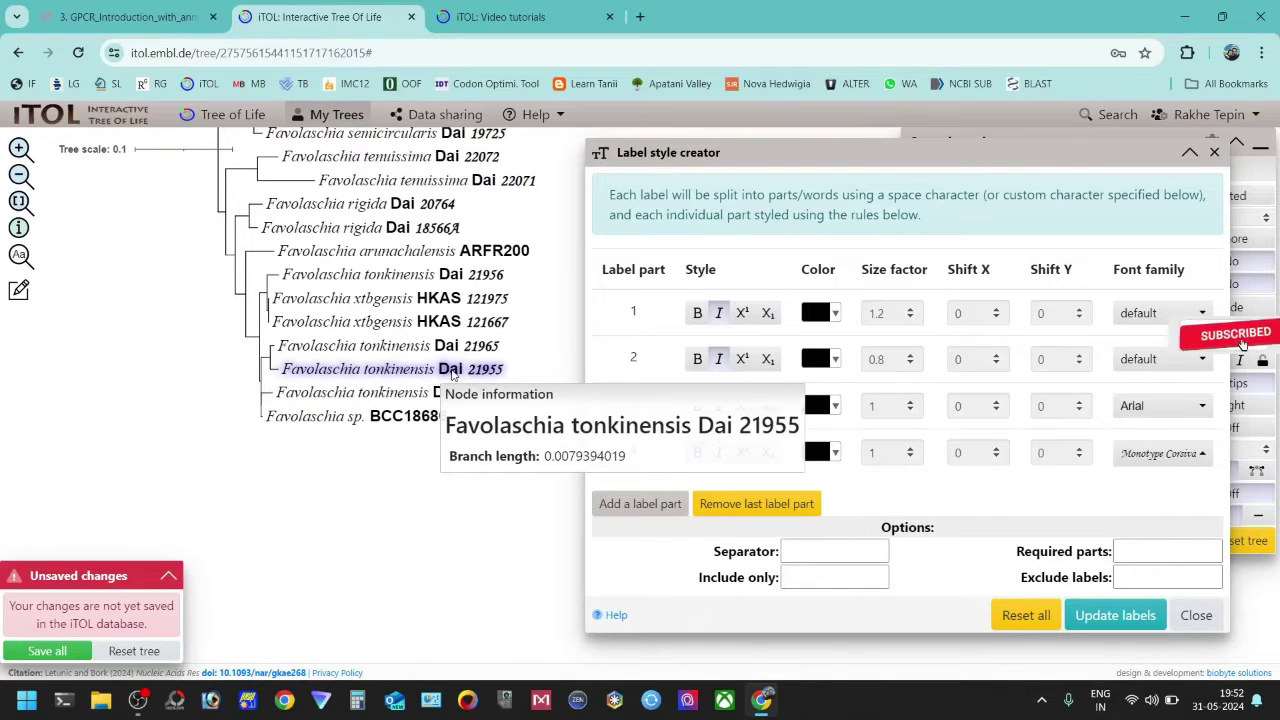
click(995, 410)
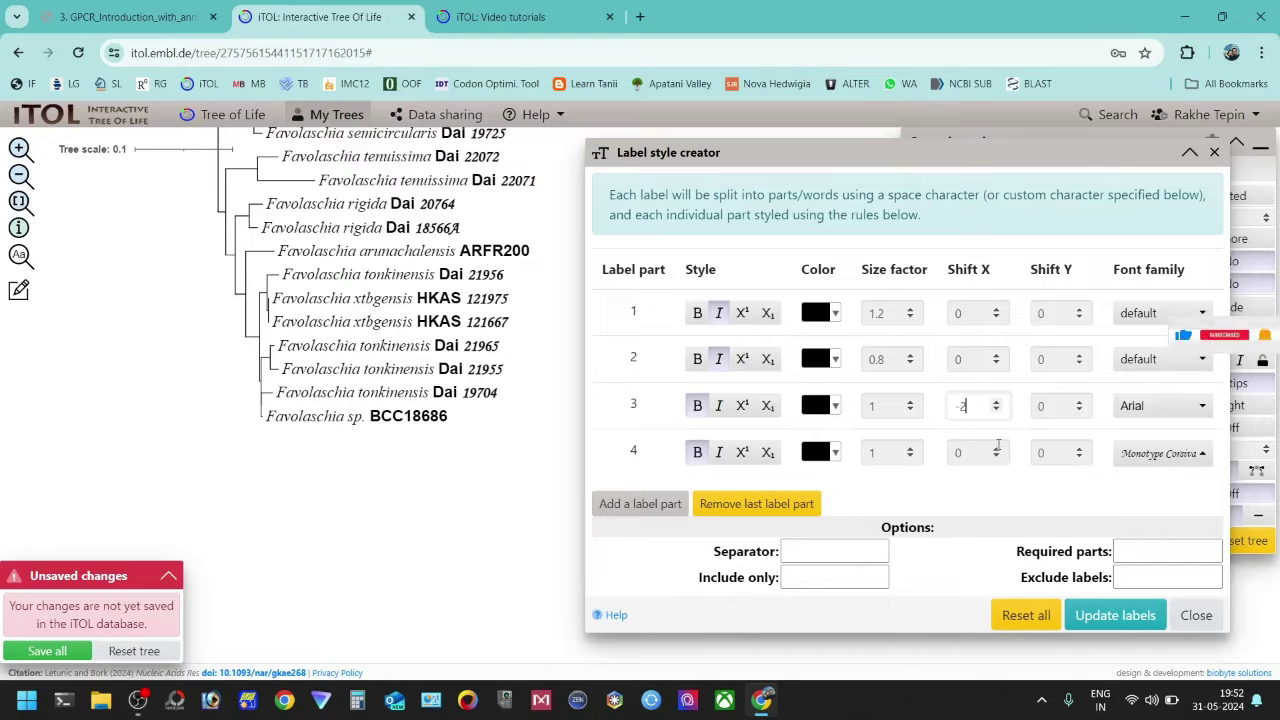
click(997, 446)
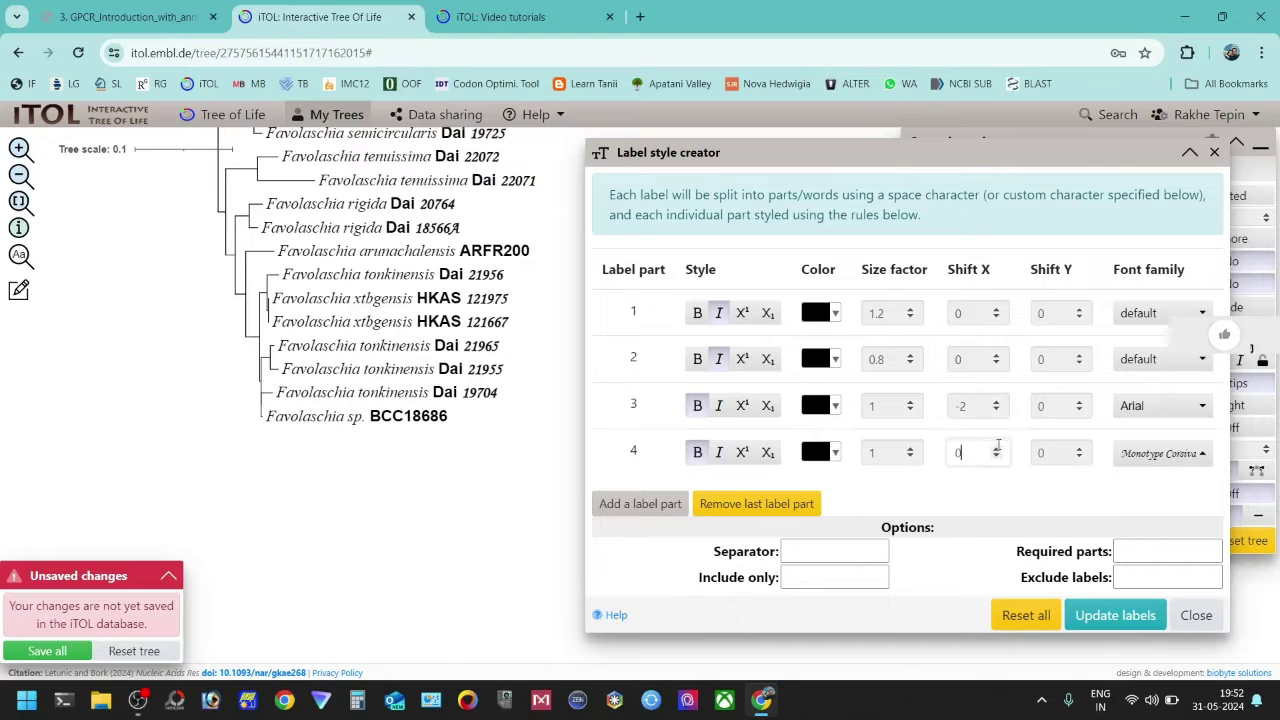
click(1098, 614)
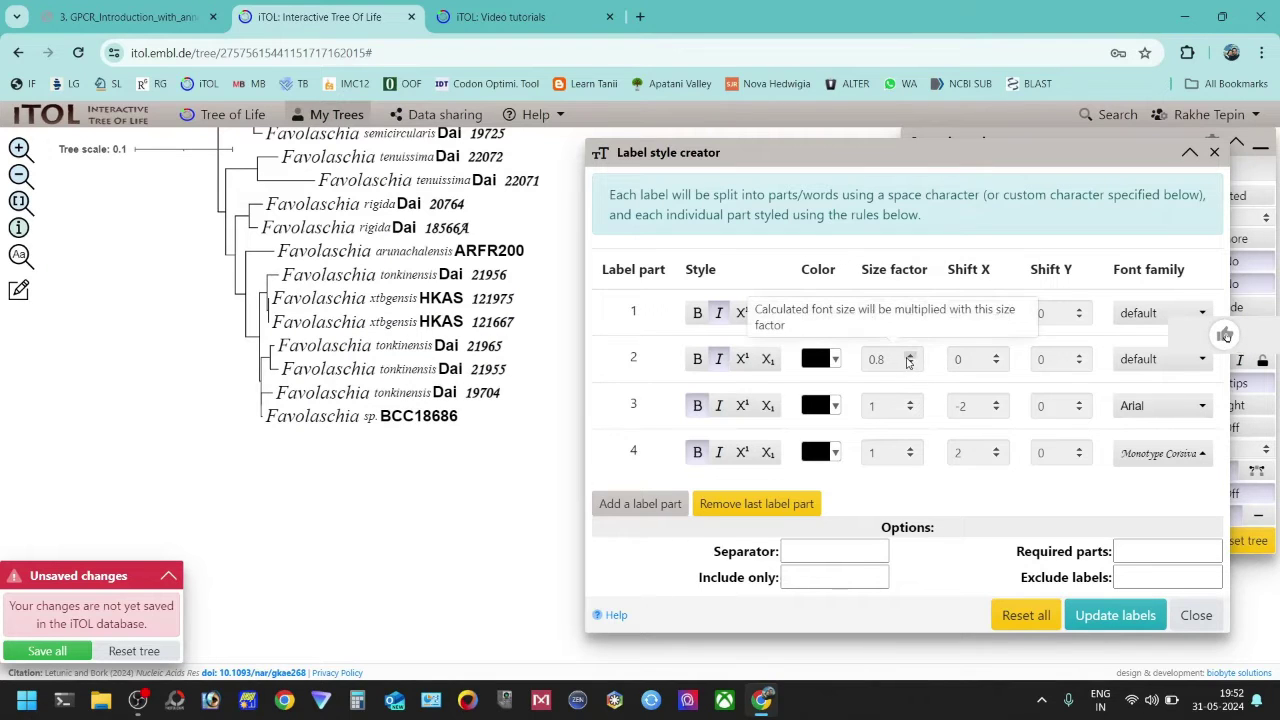
- Reset part 2's size factor to 1 and parts 3–4 Shift X to 0, then update labels
click(909, 356)
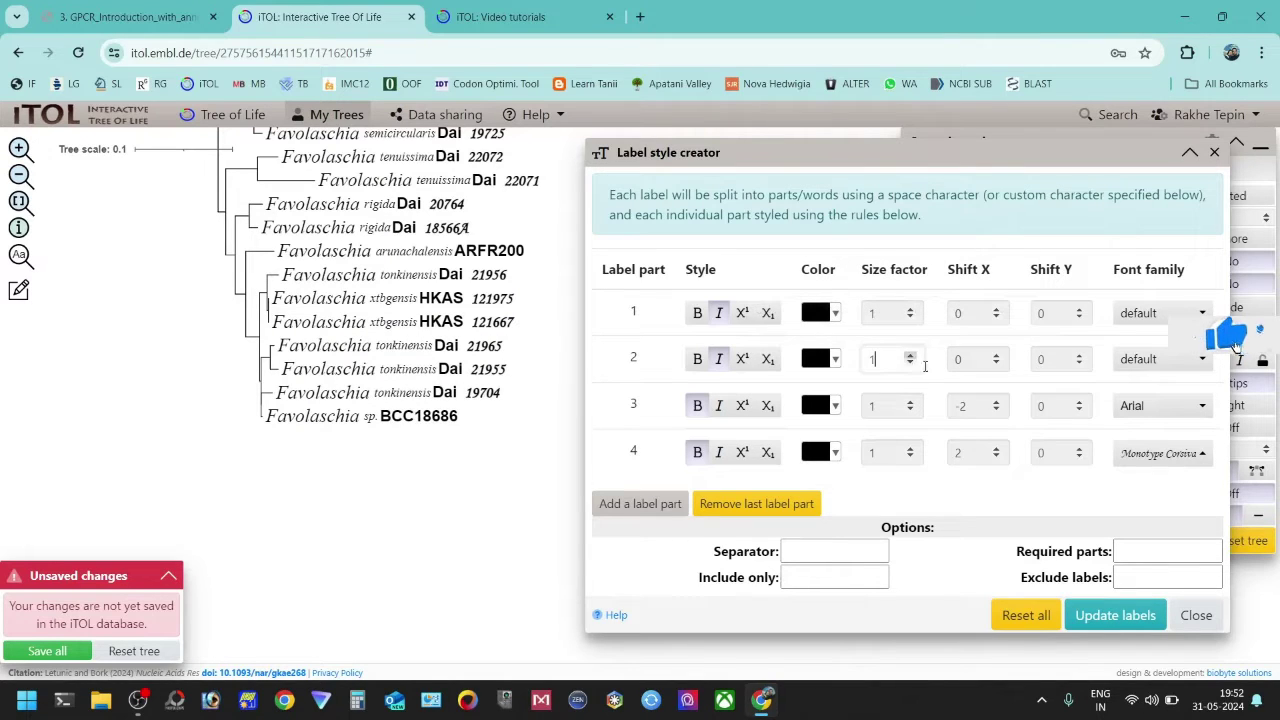
double_click(996, 410)
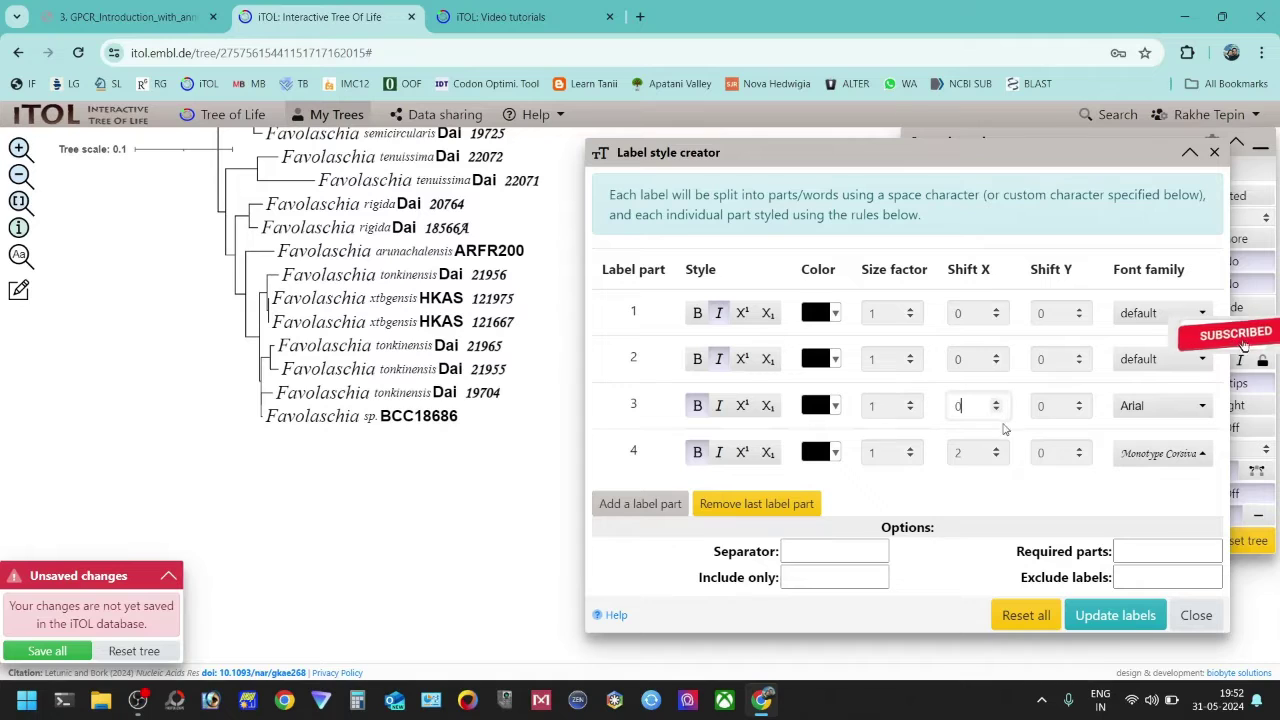
double_click(996, 457)
click(1115, 615)
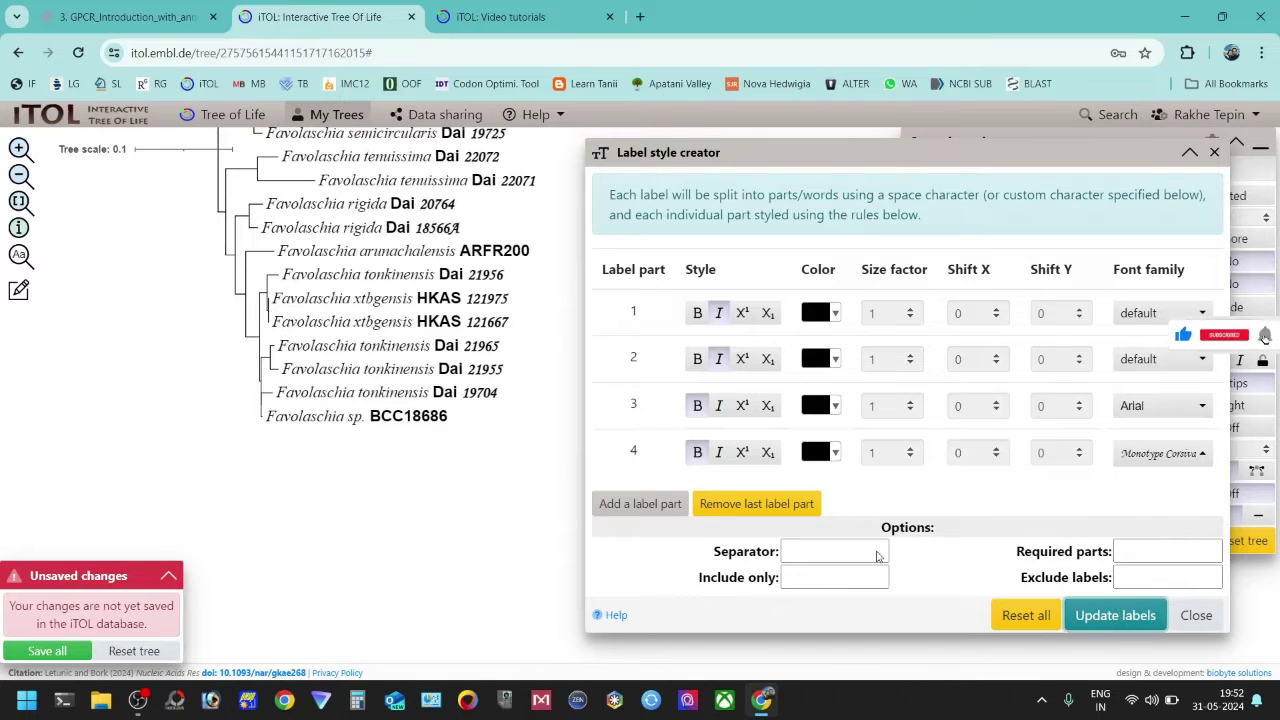
- Return label parts 3 and 4 to the default font and update labels
click(1160, 405)
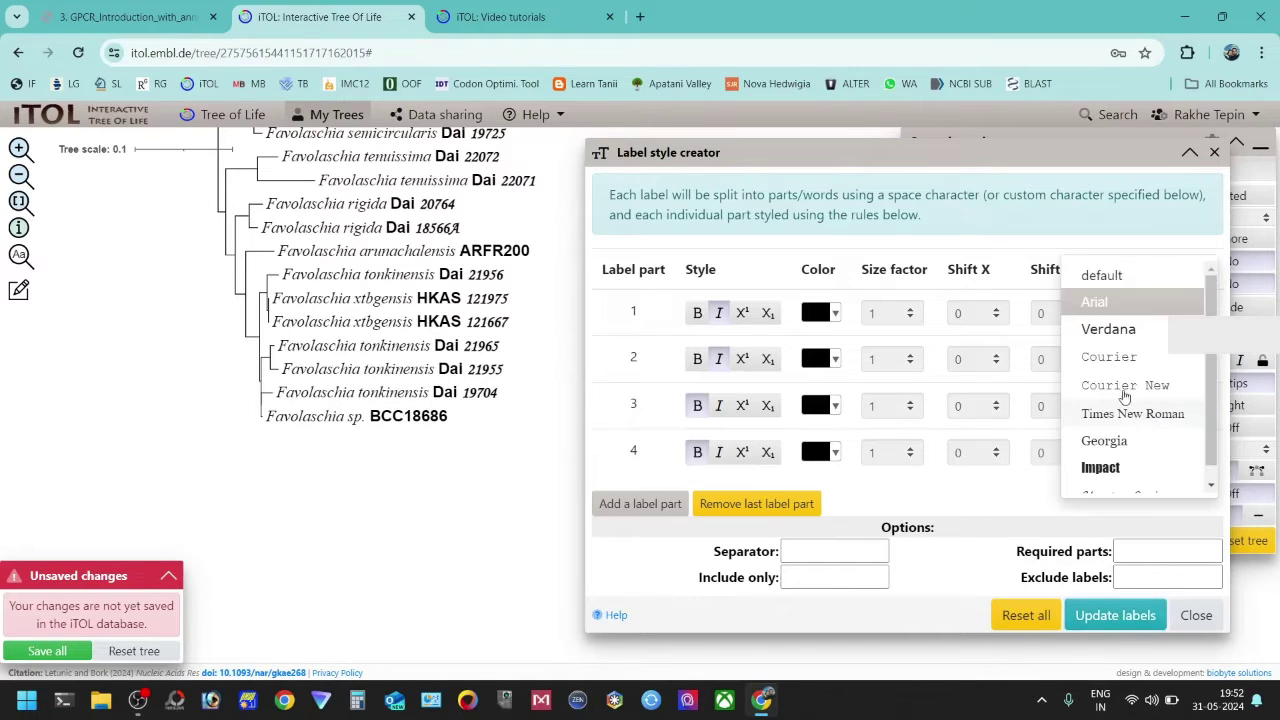
click(1140, 277)
click(1160, 452)
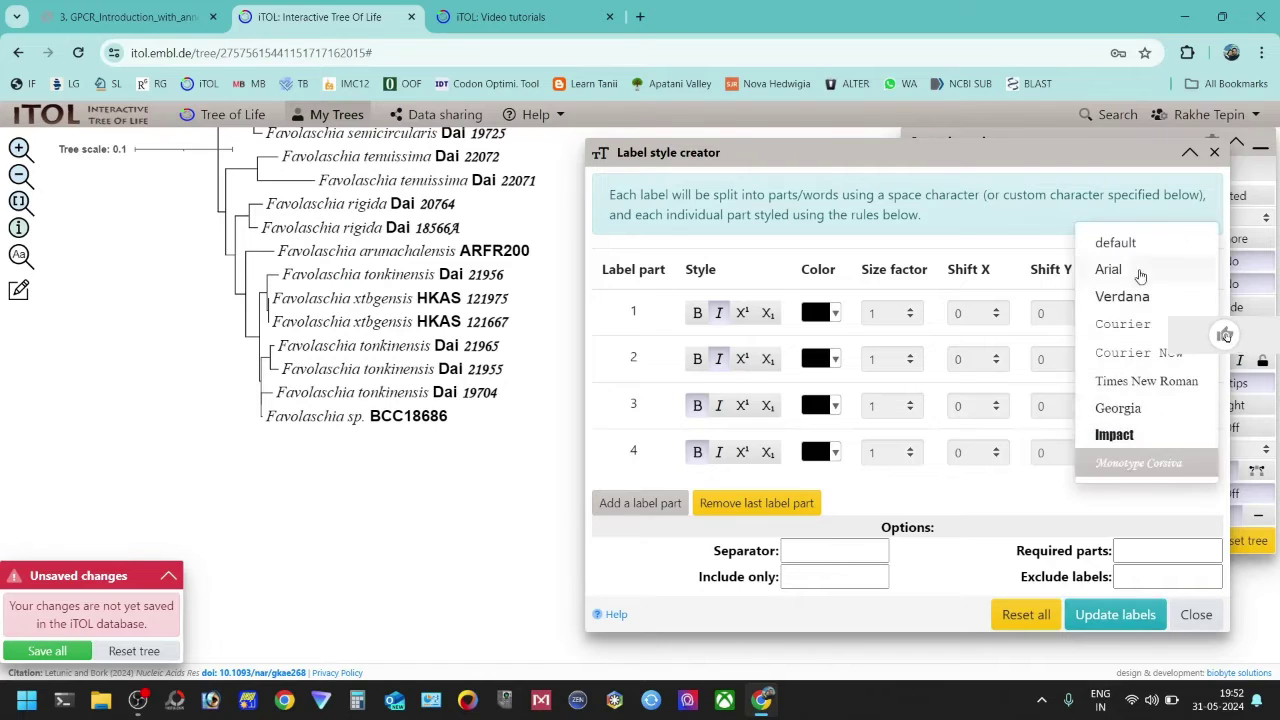
click(1138, 242)
click(1114, 612)
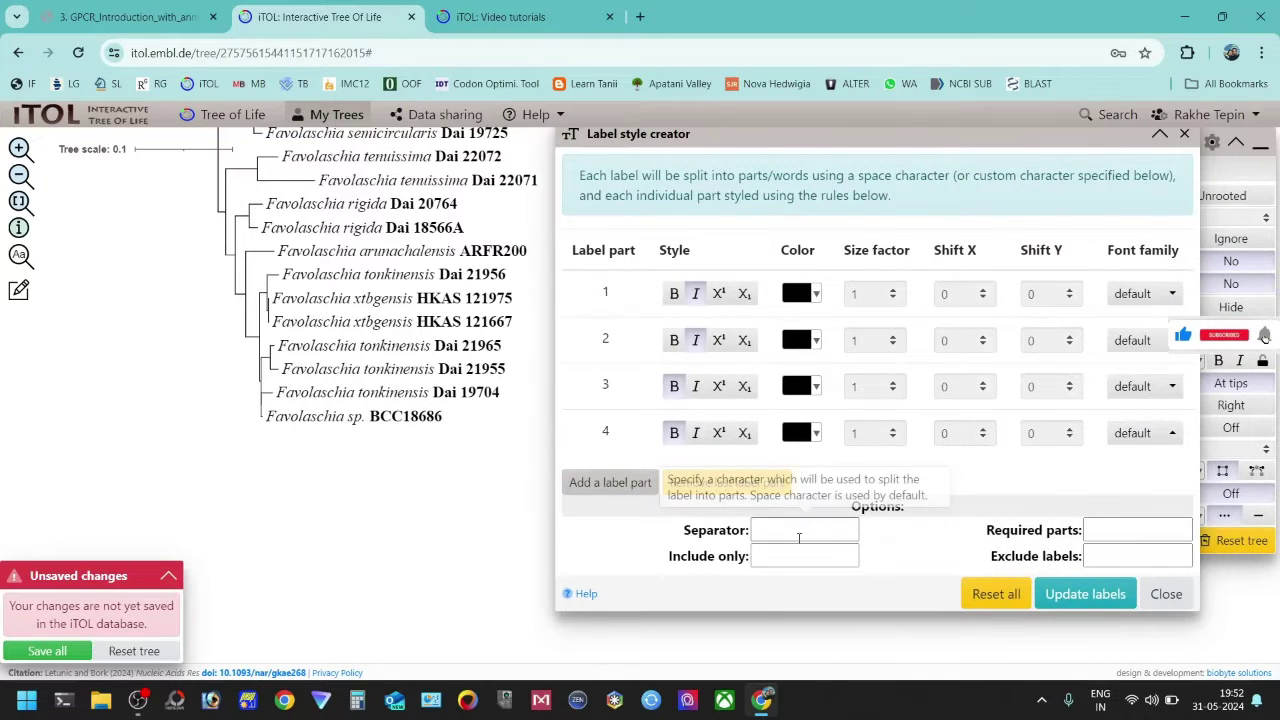
click(821, 534)
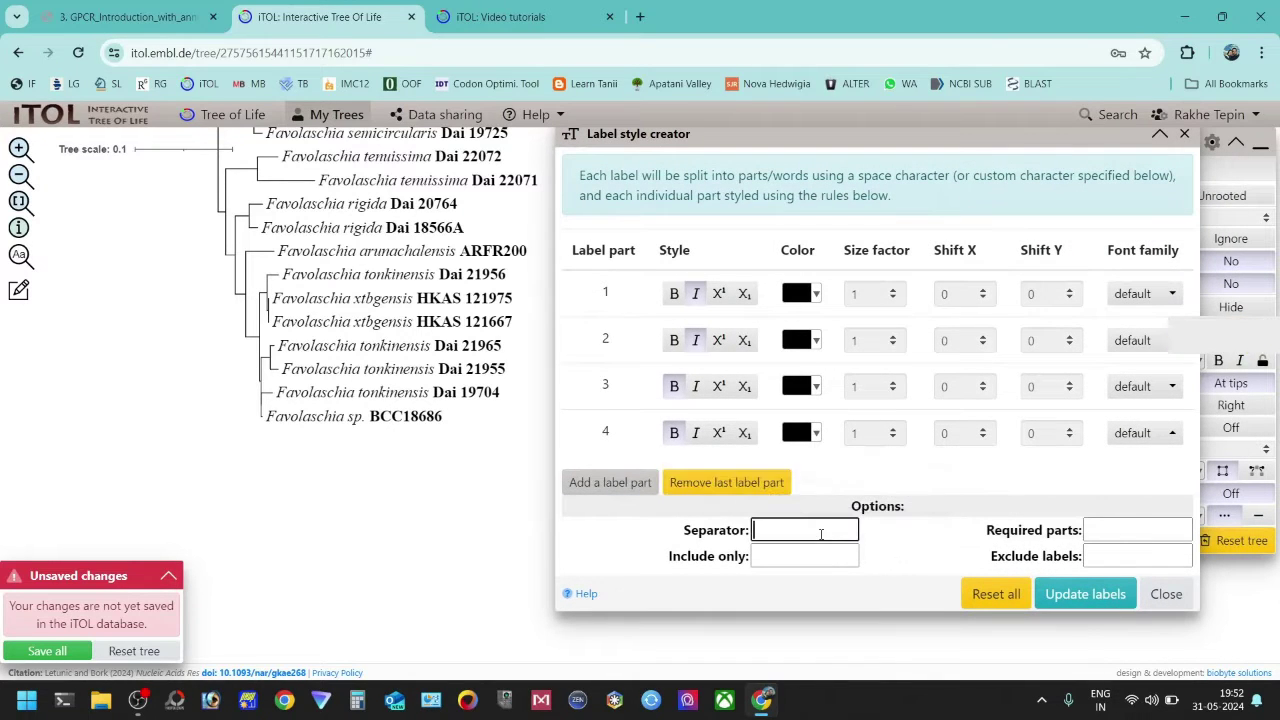
drag(686, 531, 745, 535)
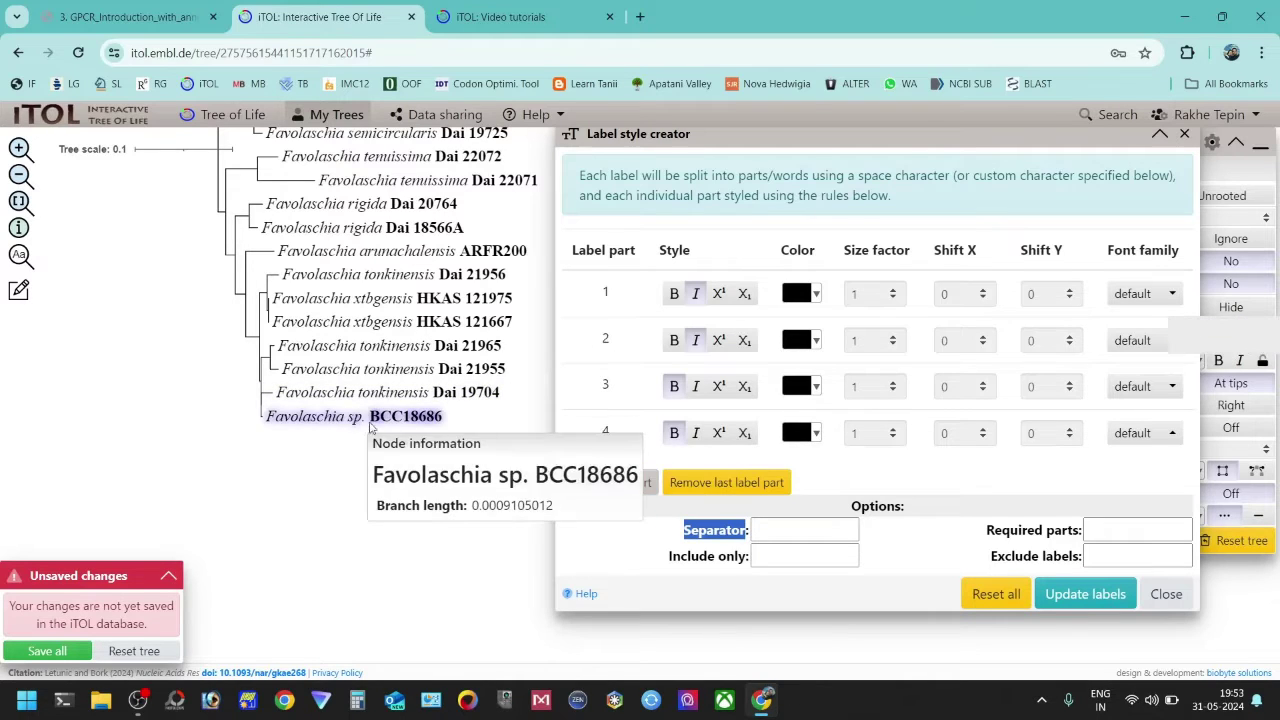
click(633, 368)
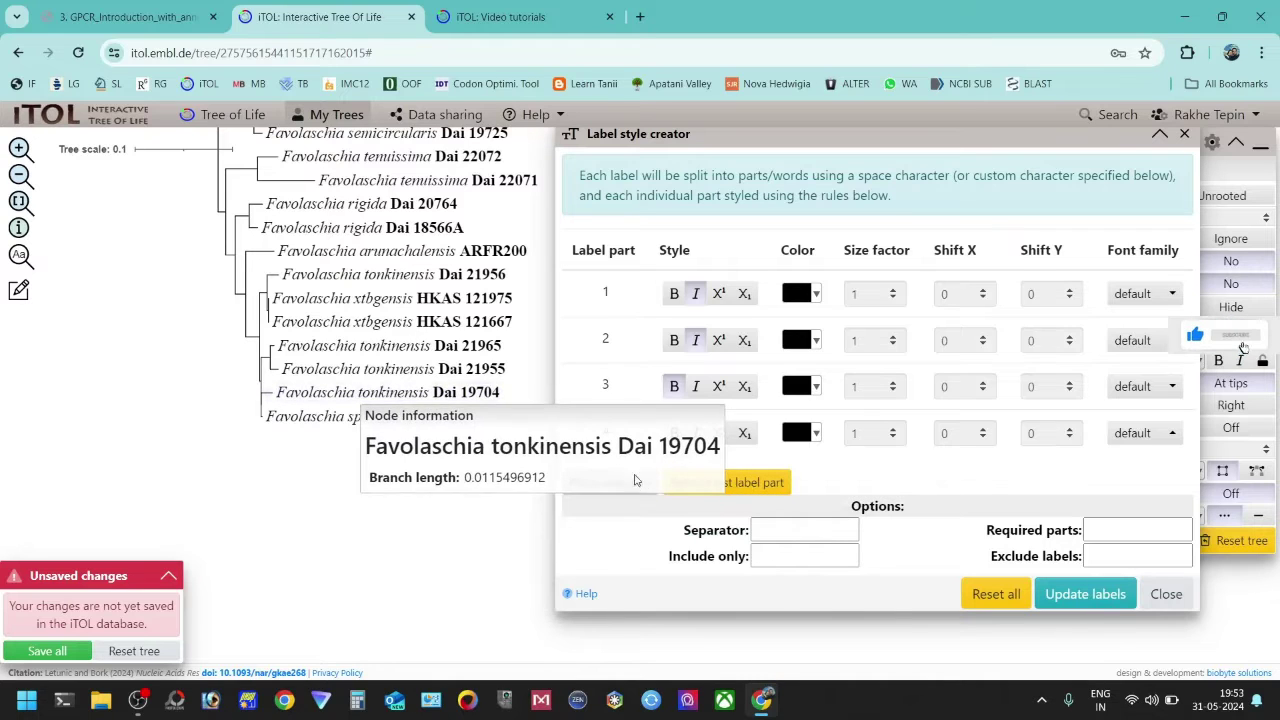
click(795, 530)
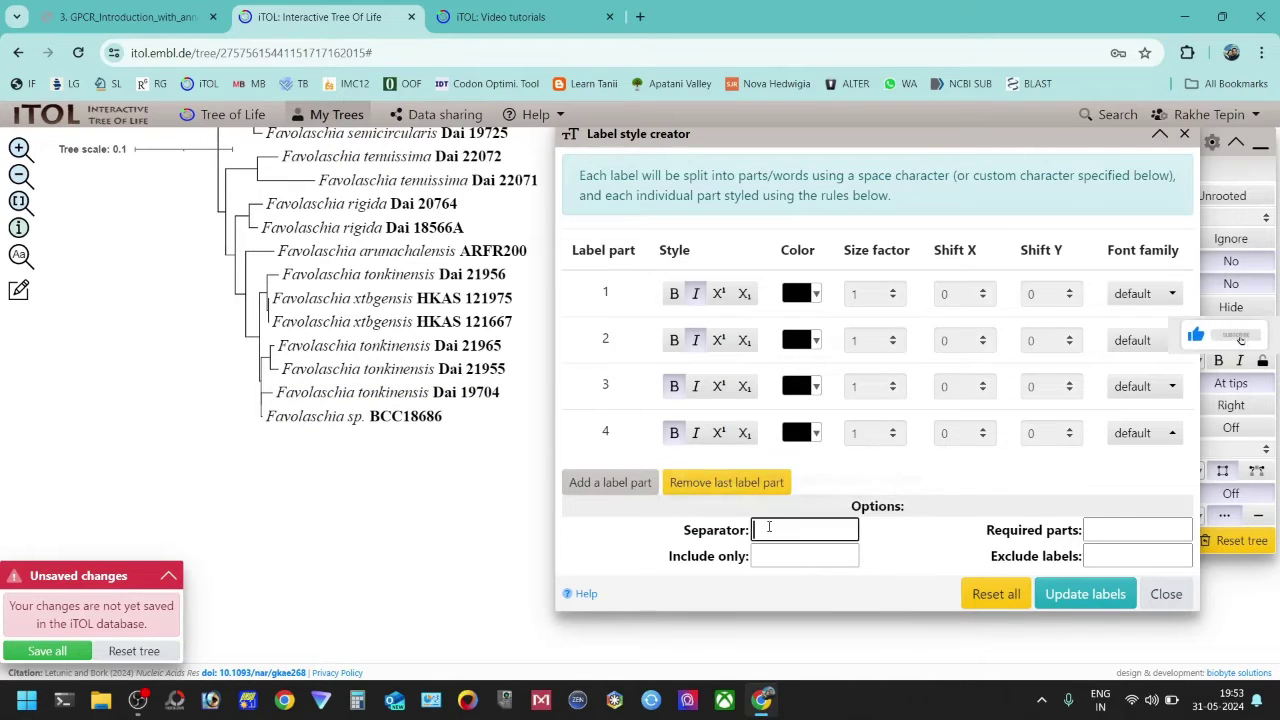
click(899, 555)
mouse_move(373, 405)
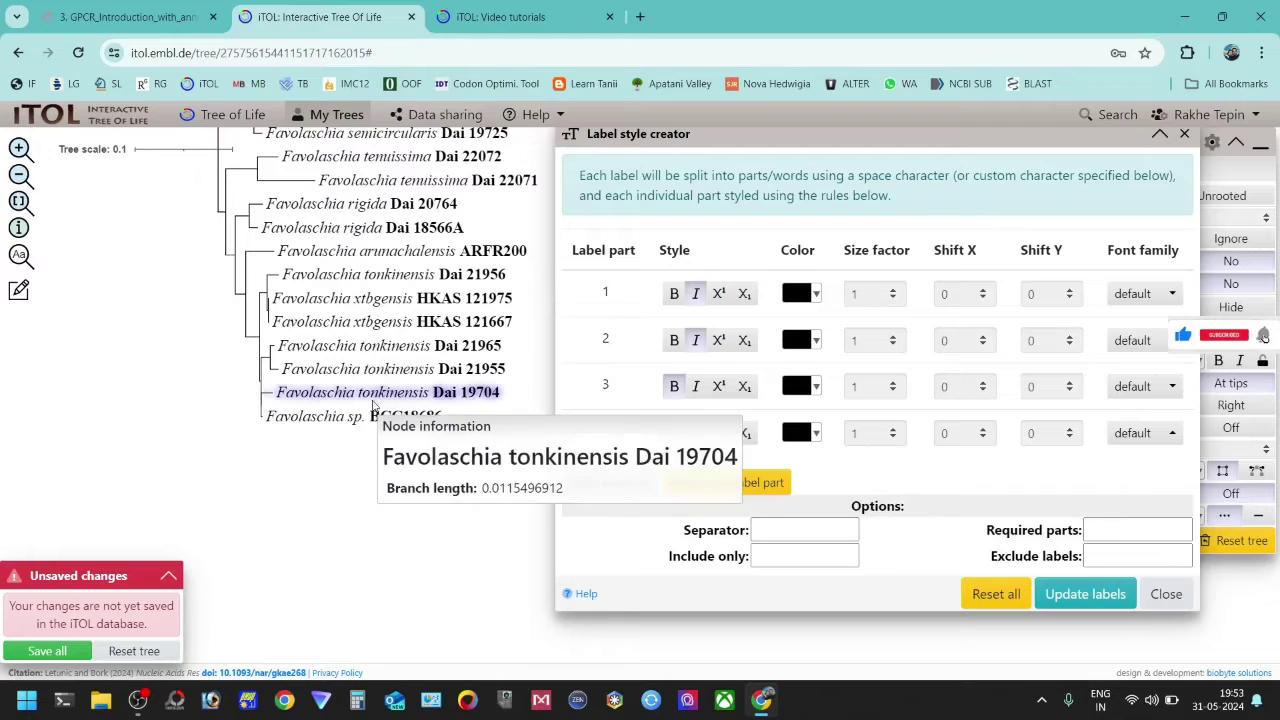
click(712, 530)
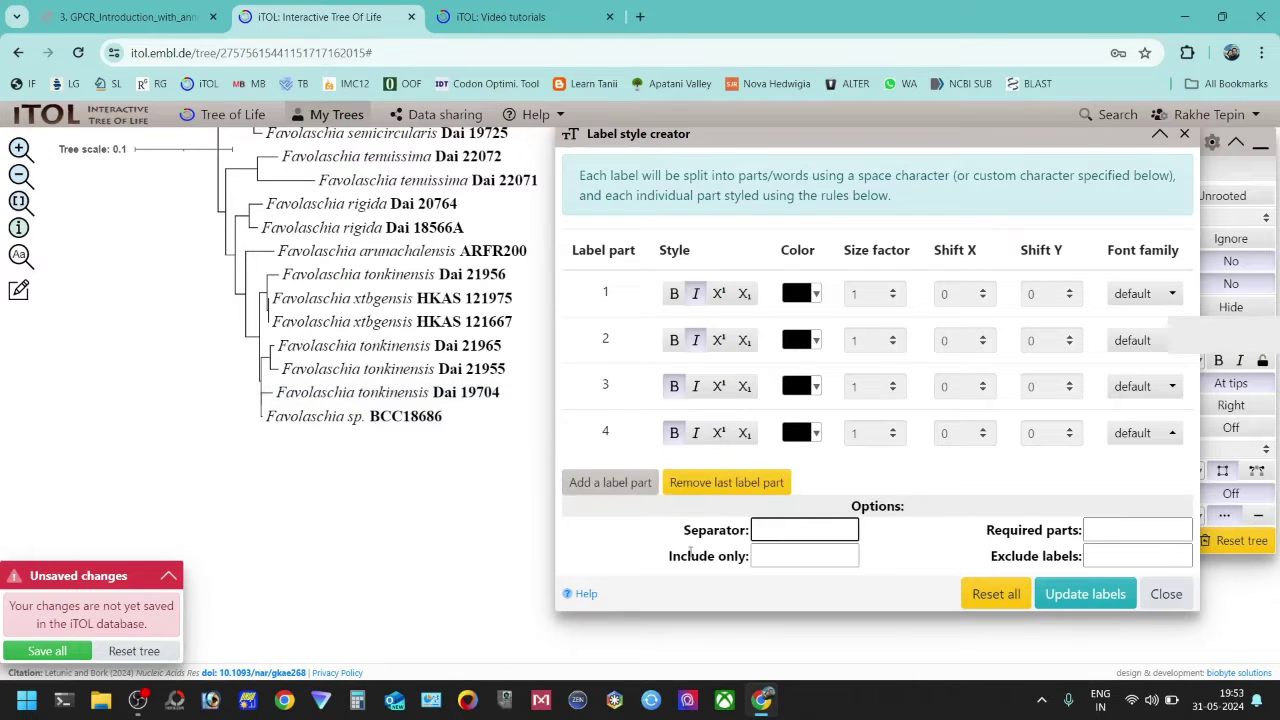
mouse_move(412, 418)
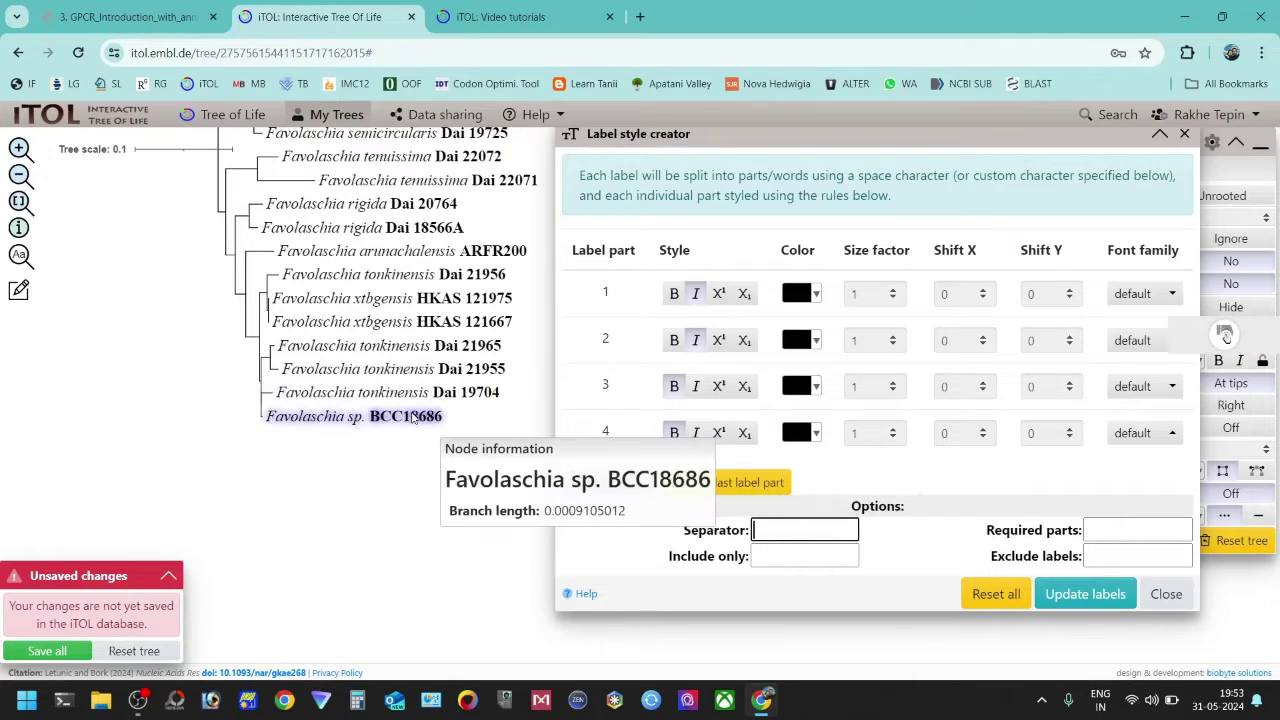
mouse_move(368, 402)
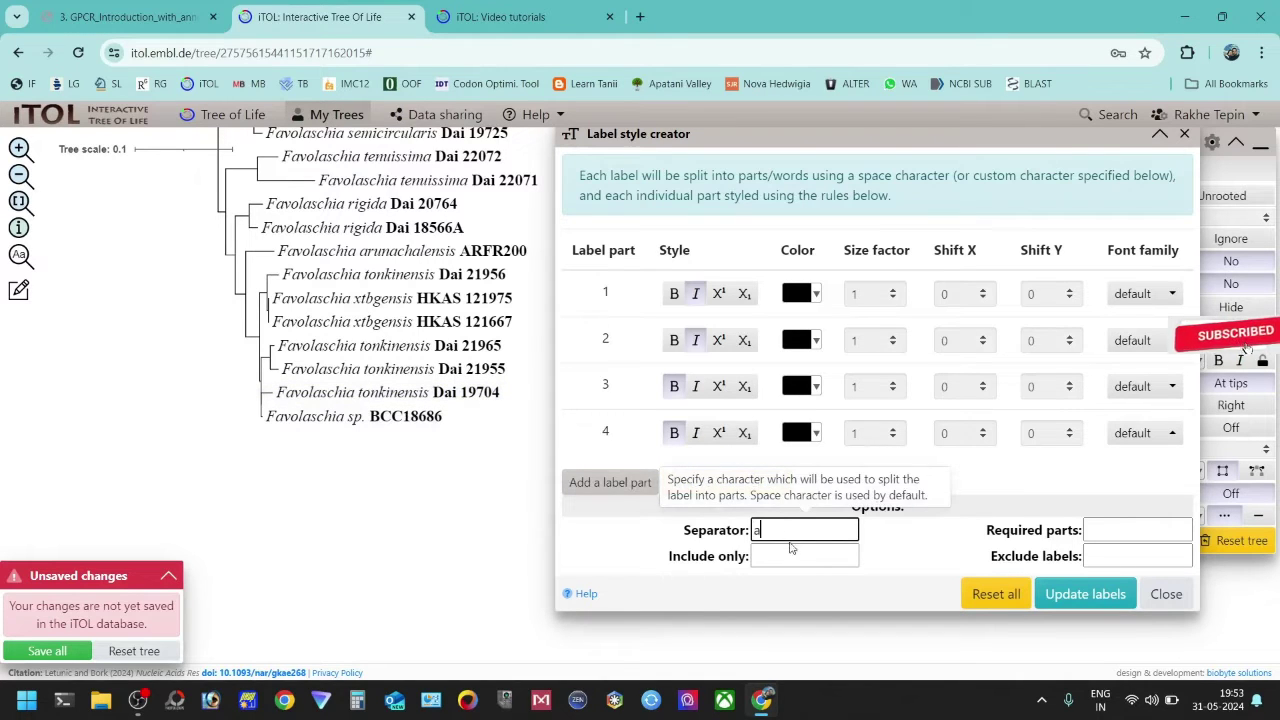
mouse_move(366, 334)
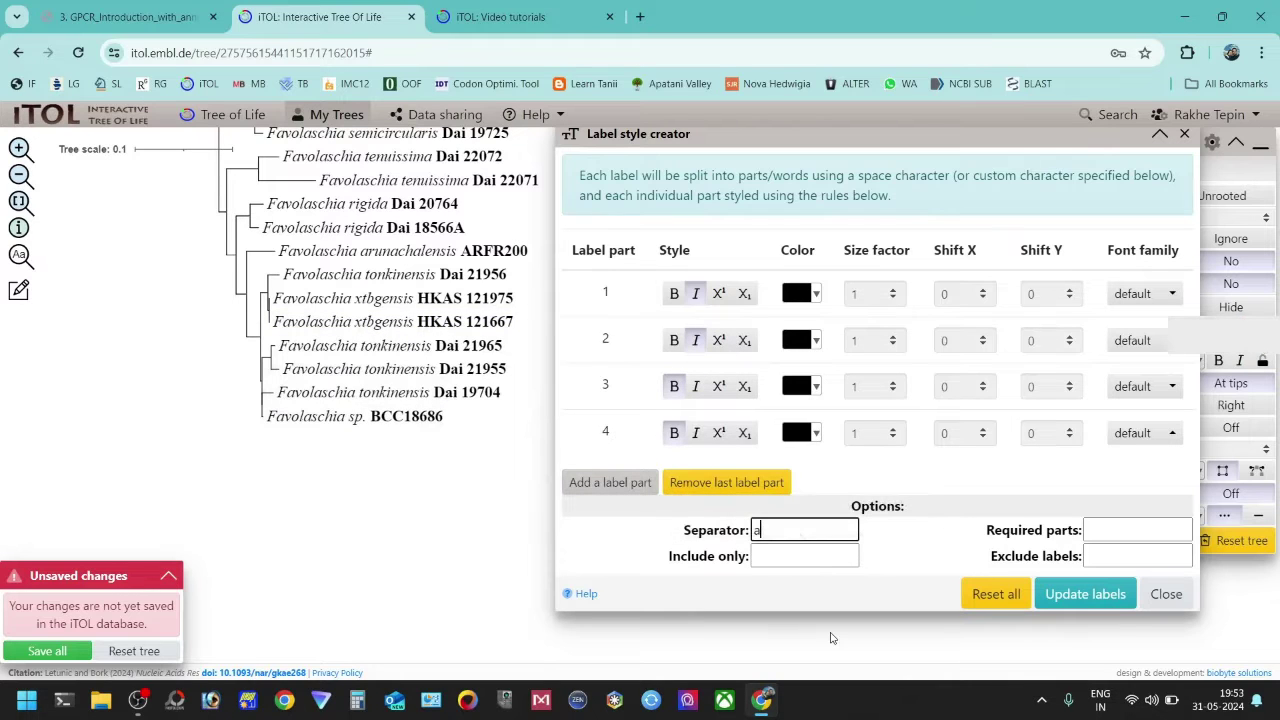
mouse_move(305, 350)
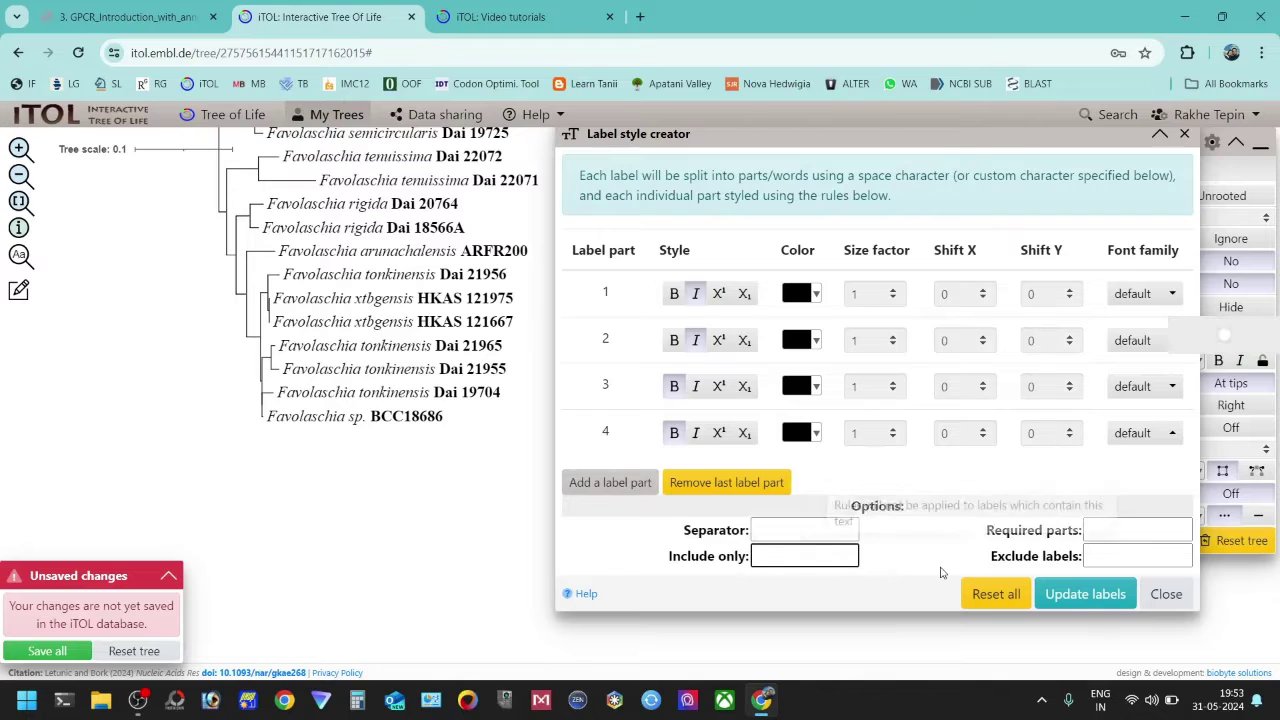
- Enter 'Favolas' as the Include only filter text
click(808, 566)
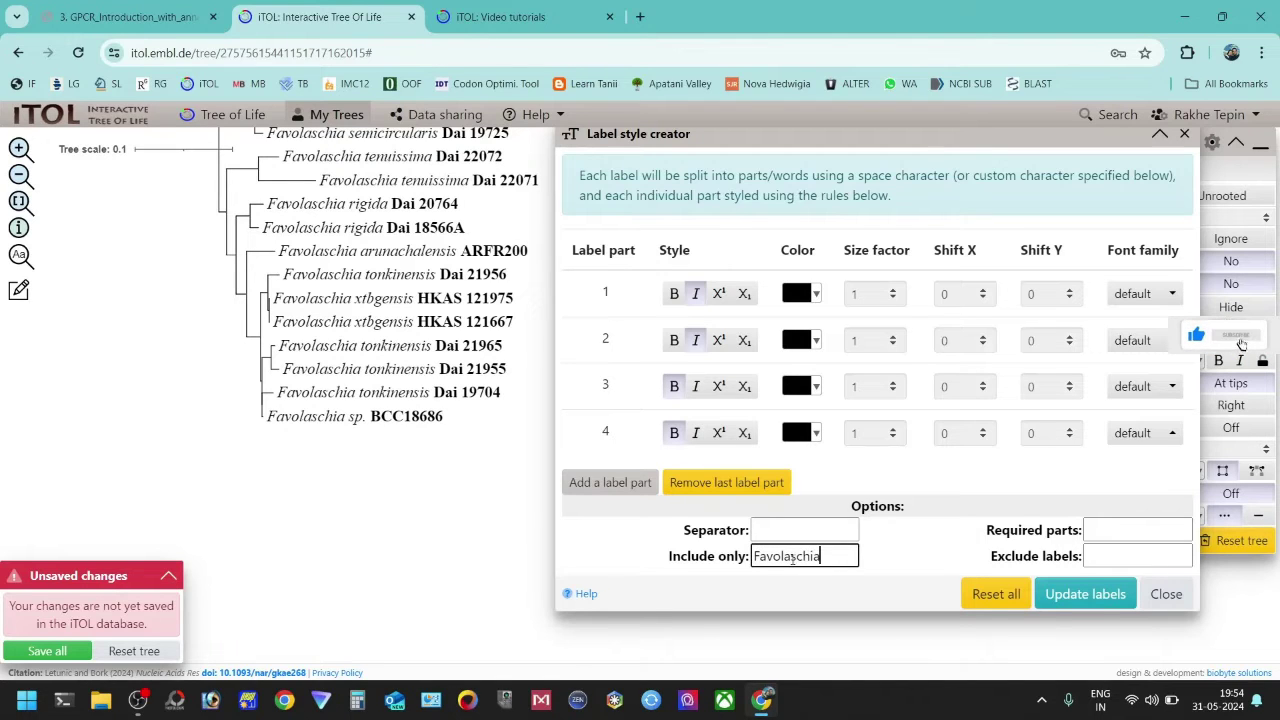
key(BackSpace)
key(BackSpace)
key(BackSpace)
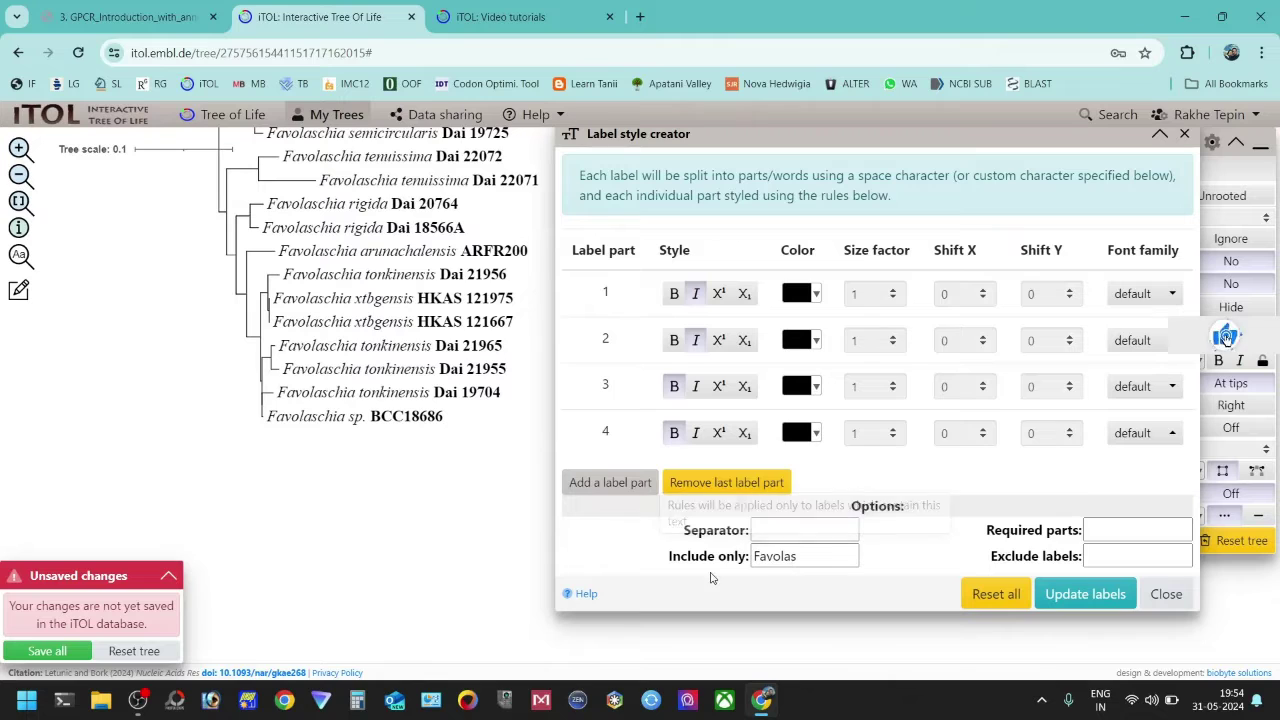
double_click(785, 558)
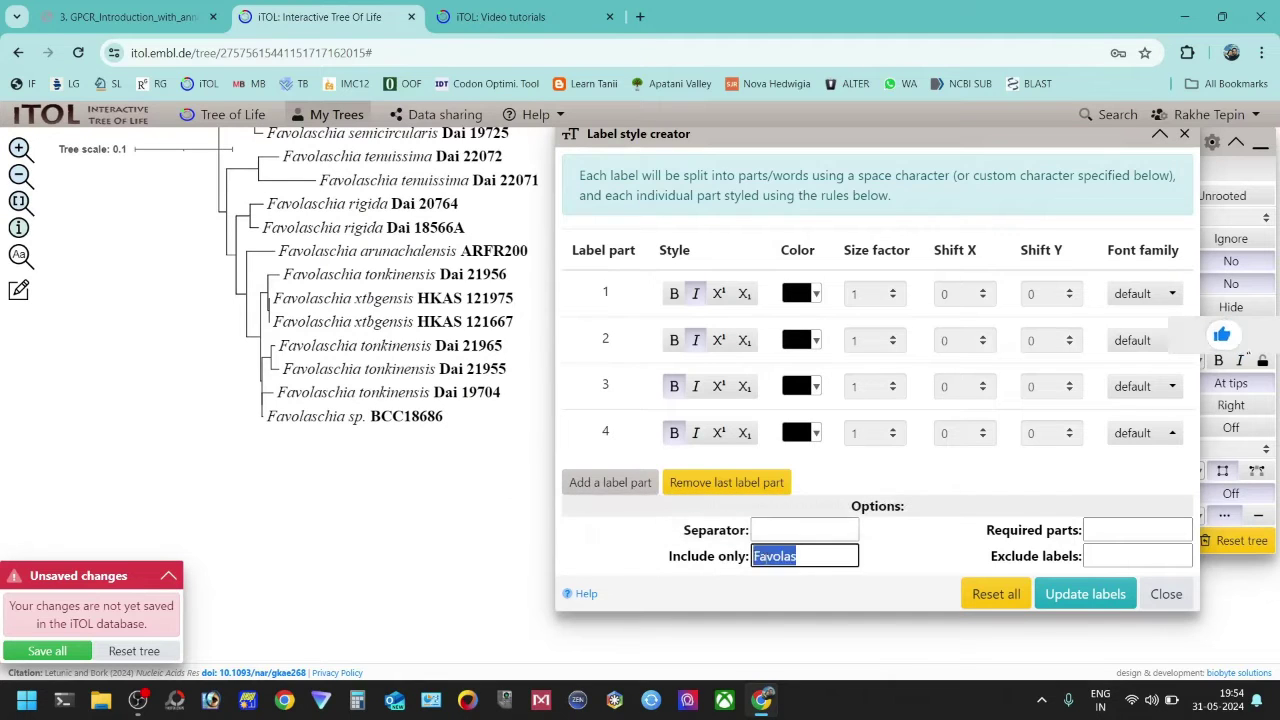
click(723, 575)
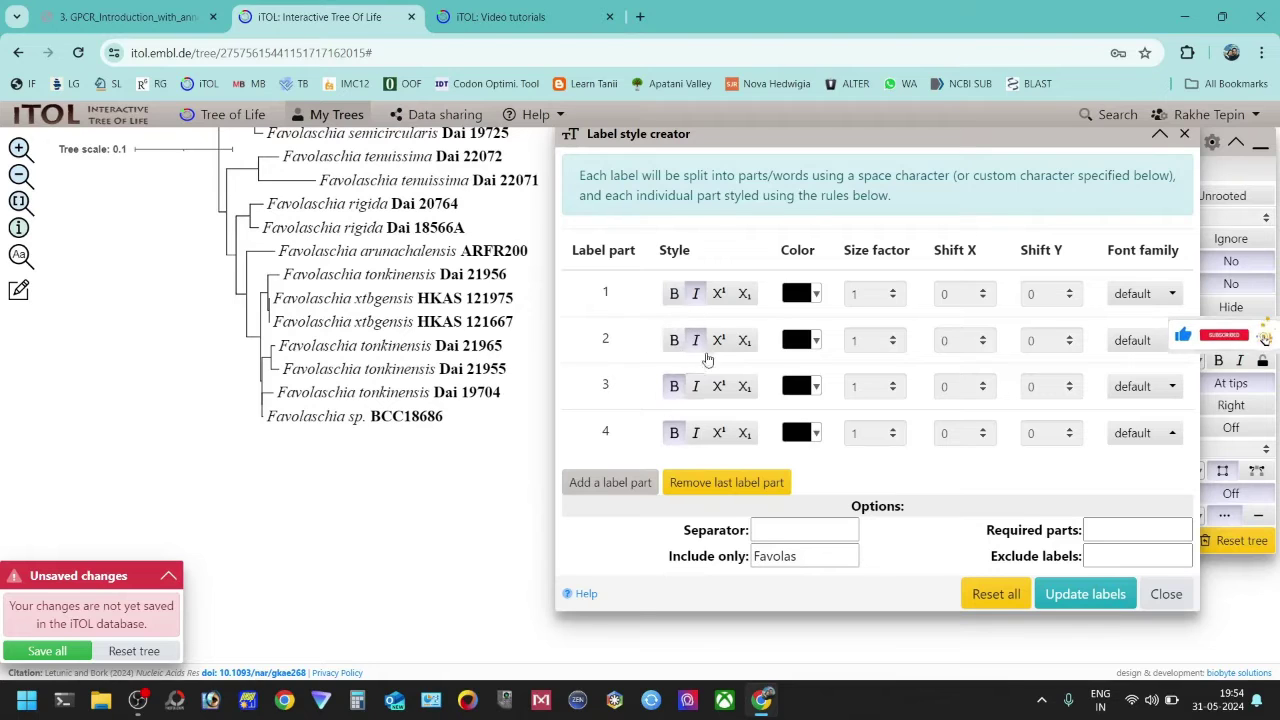
mouse_move(495, 398)
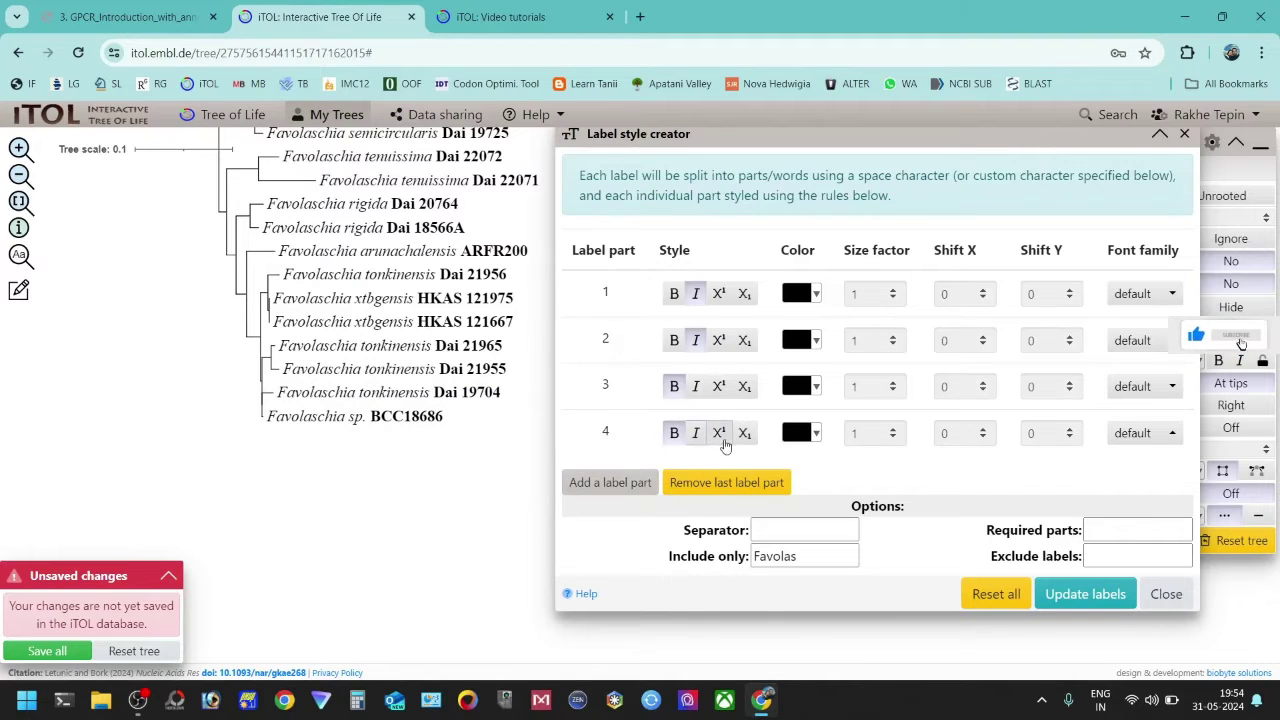
- Make label part 4 a red (#ff0000) superscript and update the labels
click(719, 433)
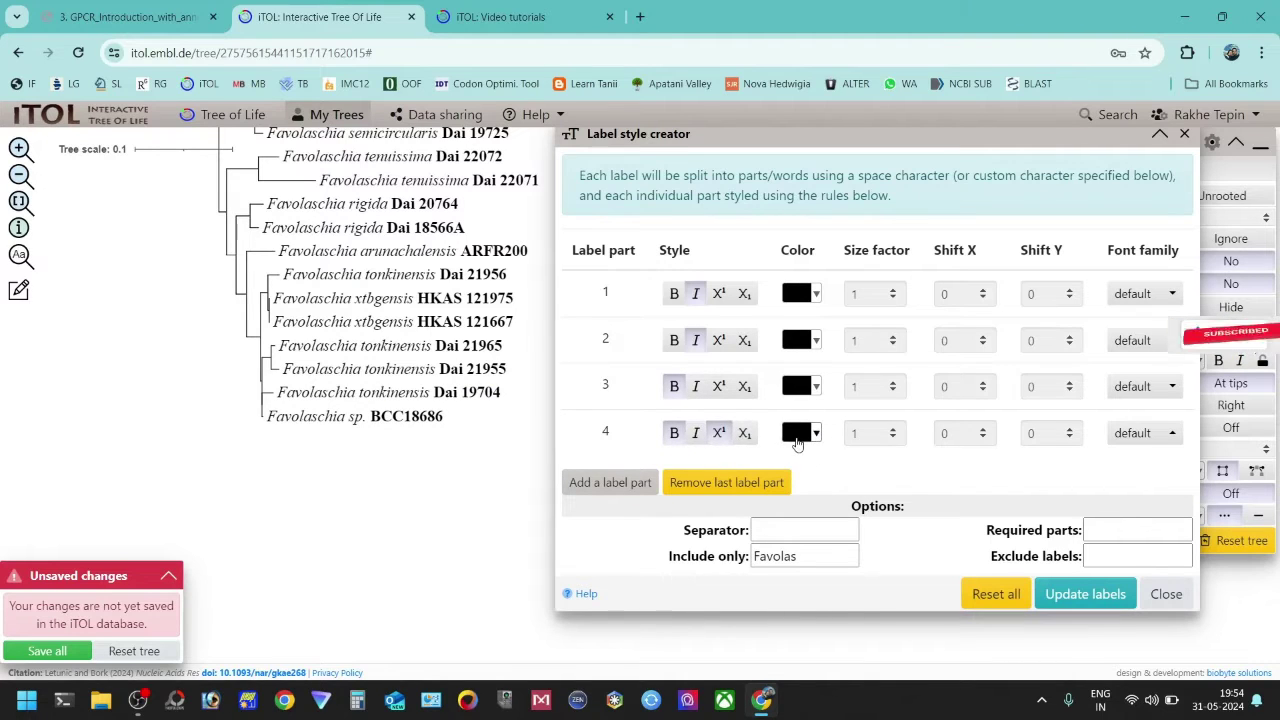
click(797, 436)
click(799, 606)
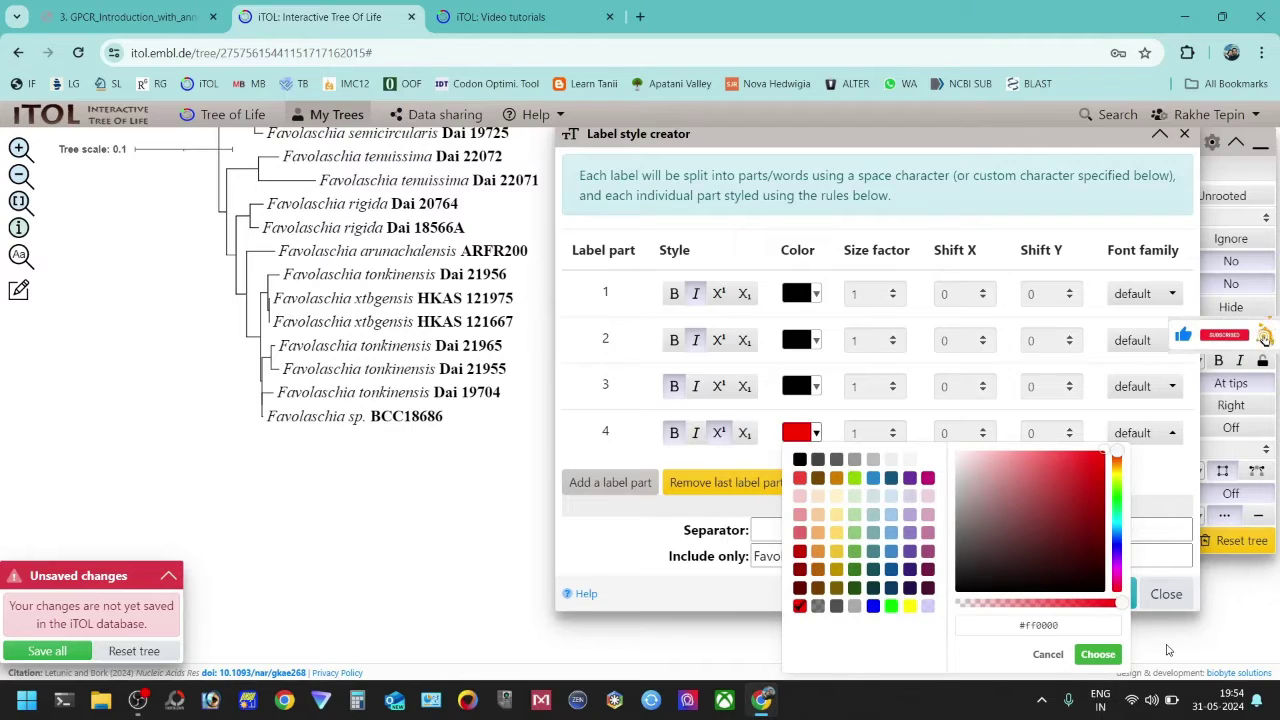
click(1097, 654)
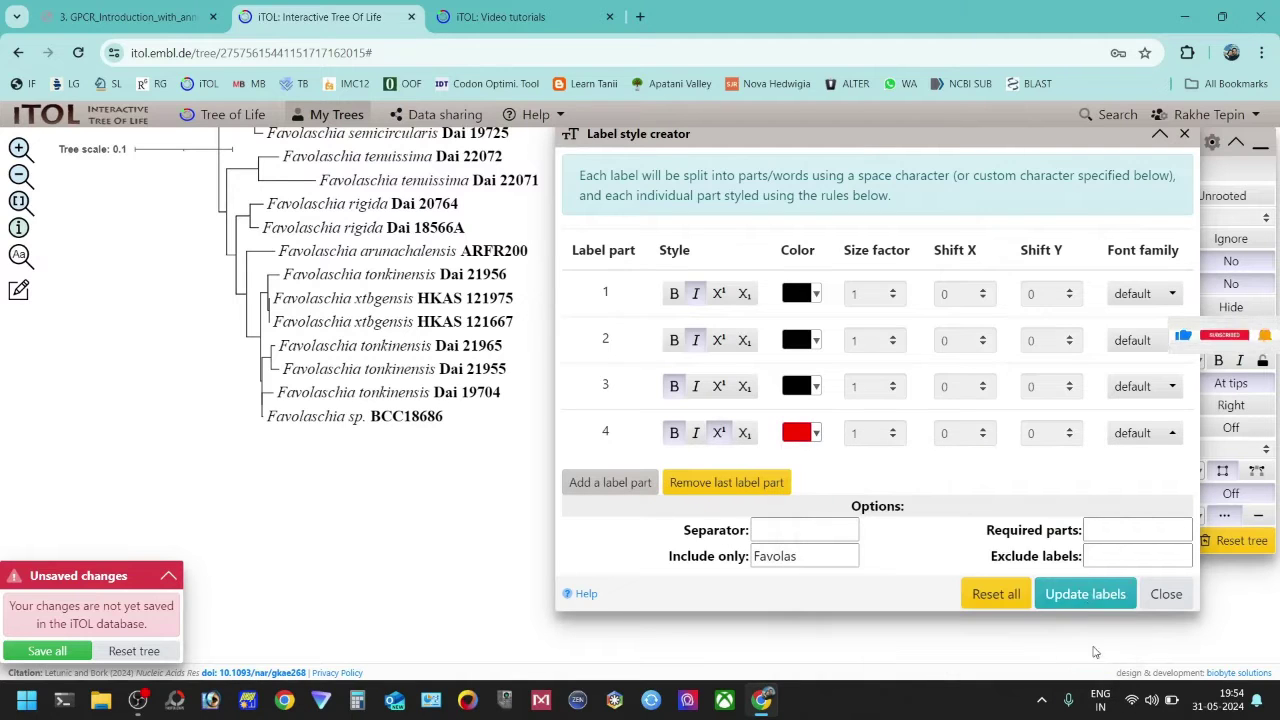
click(1091, 598)
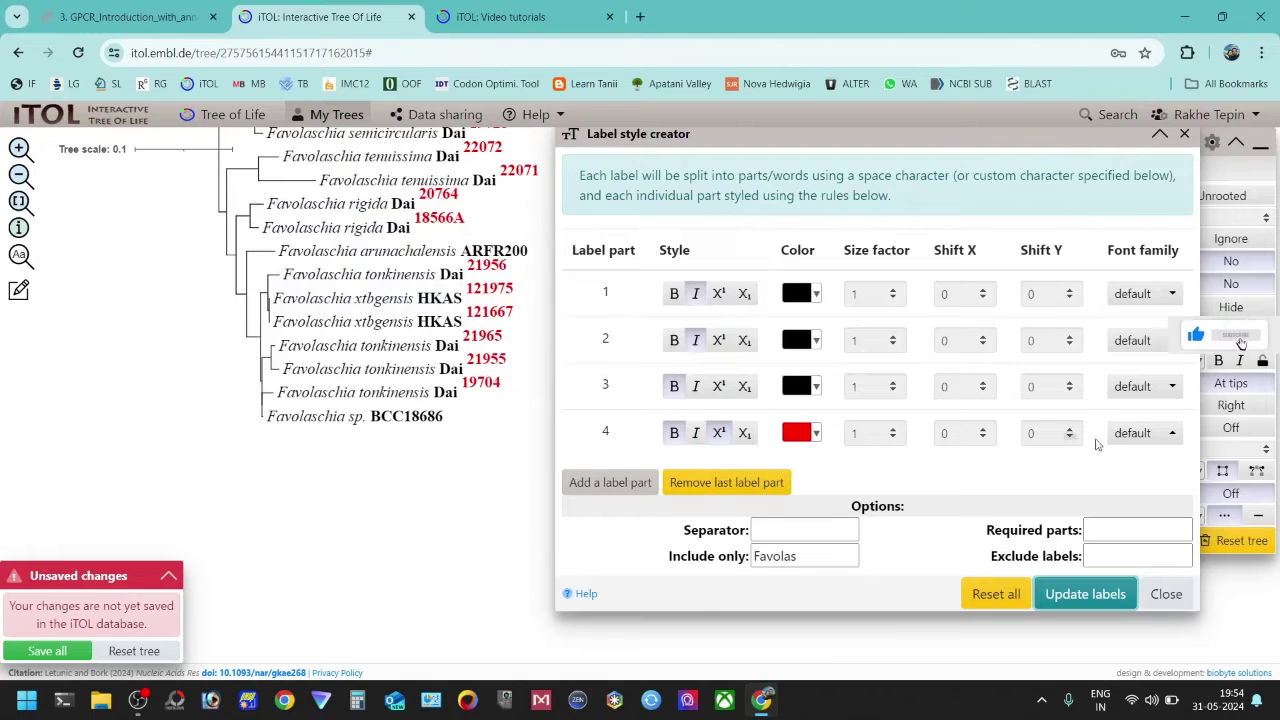
click(818, 561)
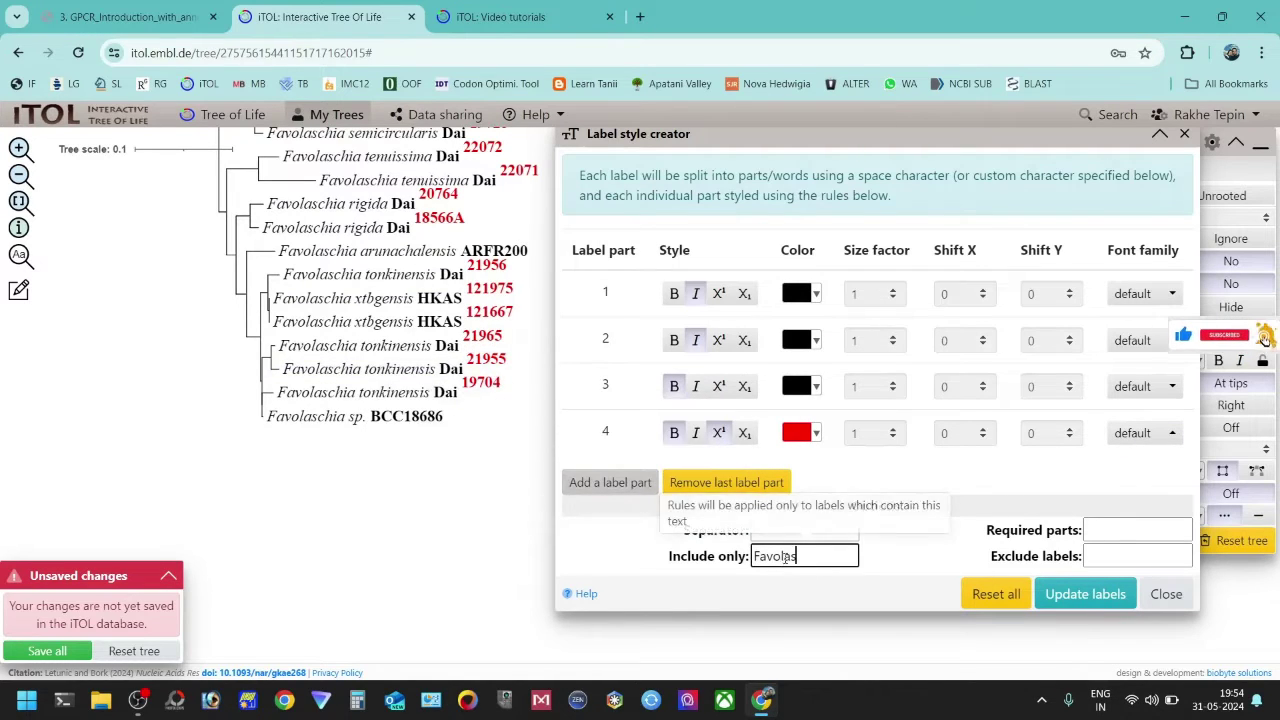
scroll(472, 618, up, 3)
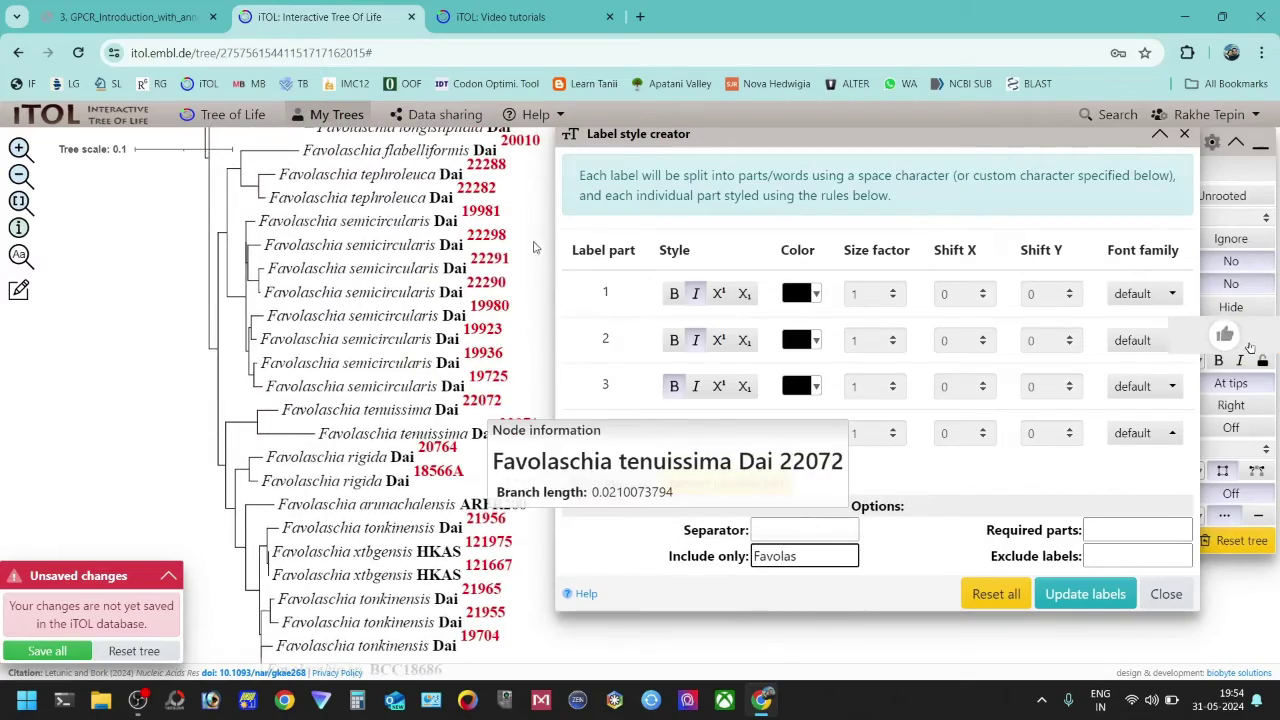
scroll(480, 430, up, 5)
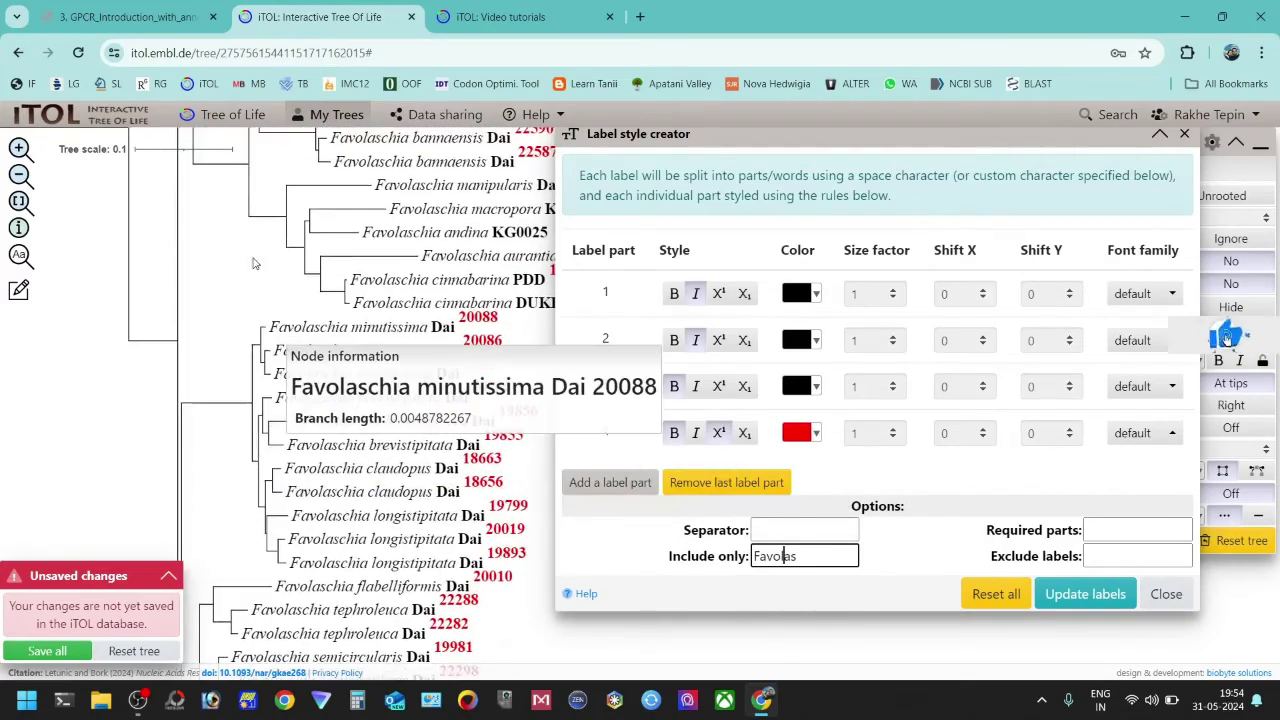
scroll(250, 600, up, 4)
scroll(259, 636, down, 1)
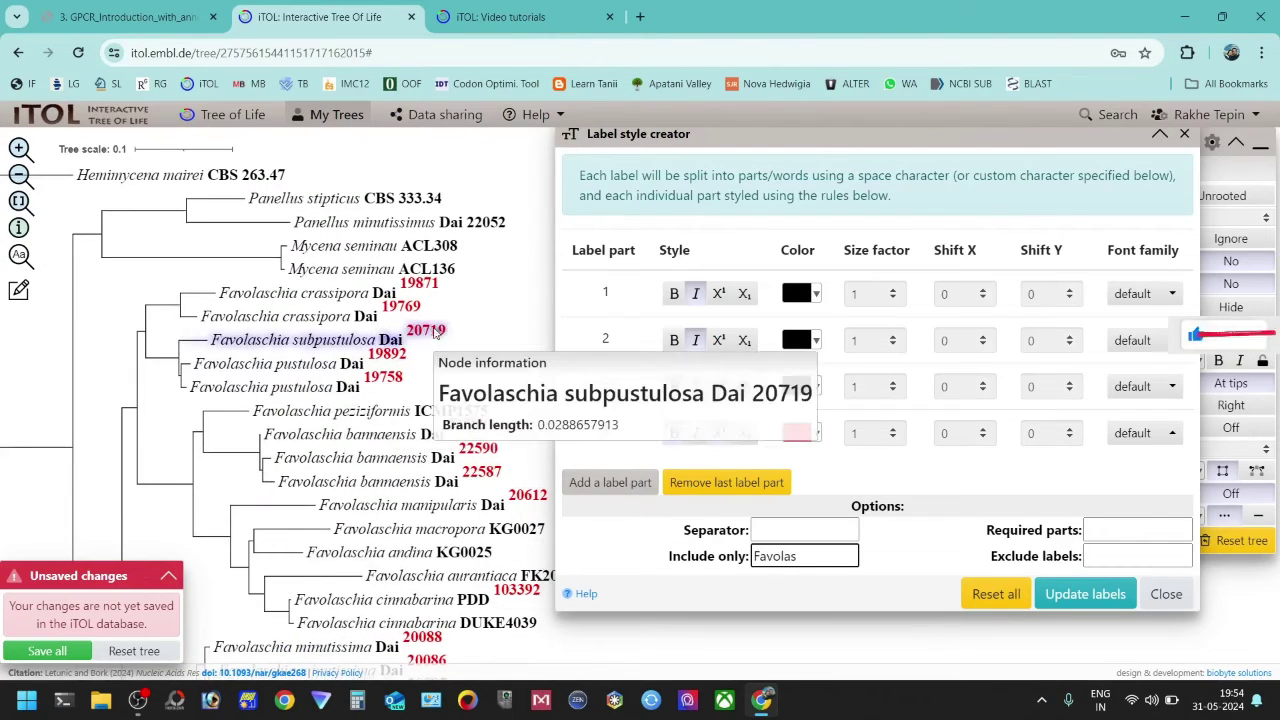
scroll(420, 348, up, 1)
mouse_move(325, 333)
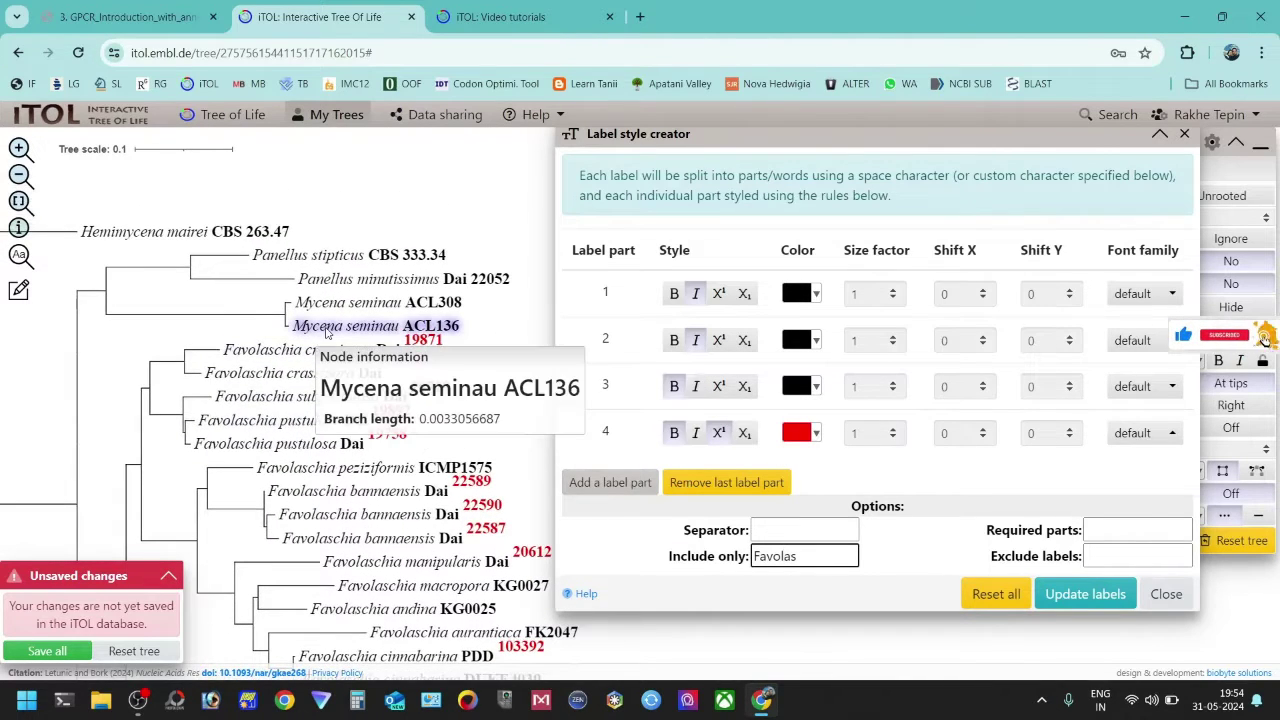
mouse_move(327, 290)
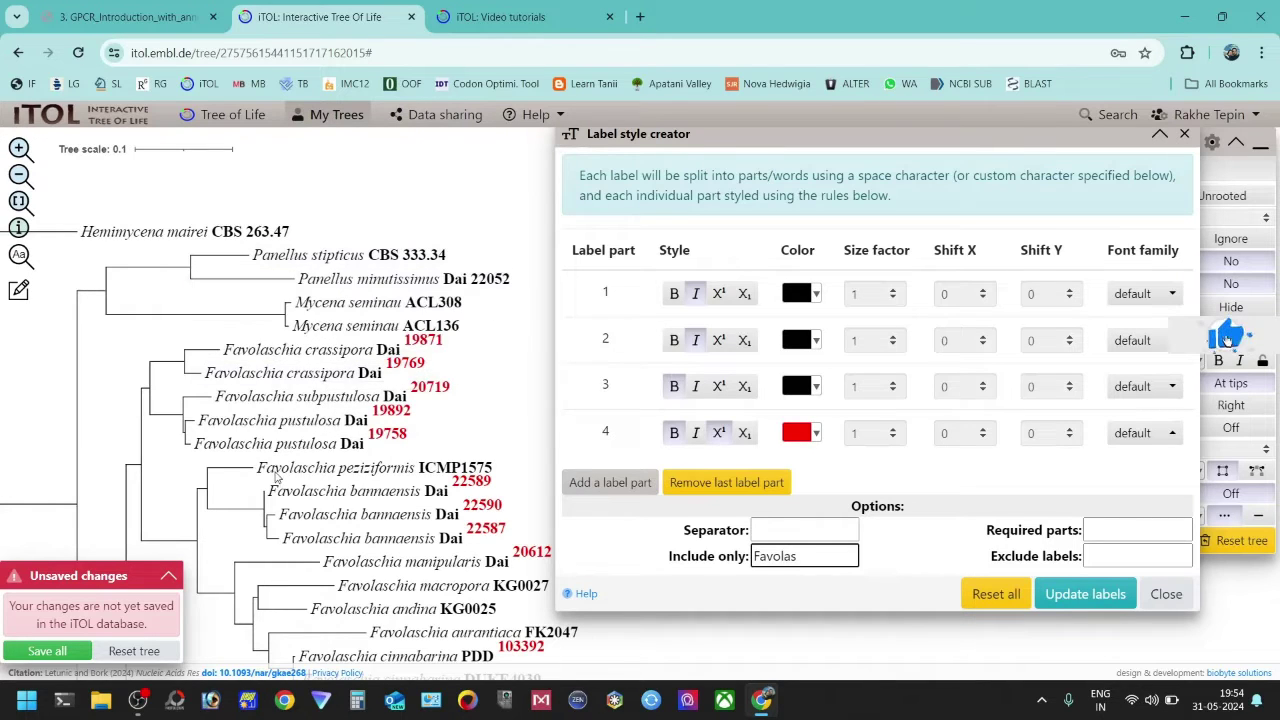
mouse_move(157, 250)
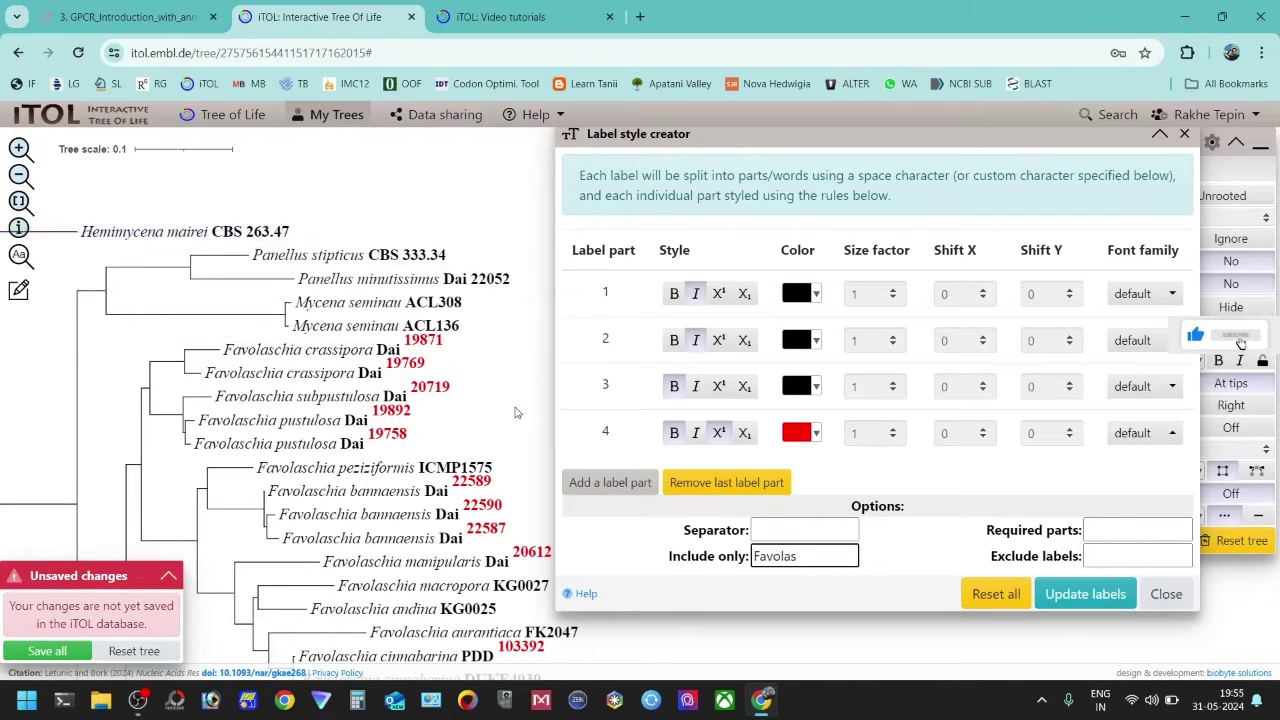
scroll(505, 420, down, 3)
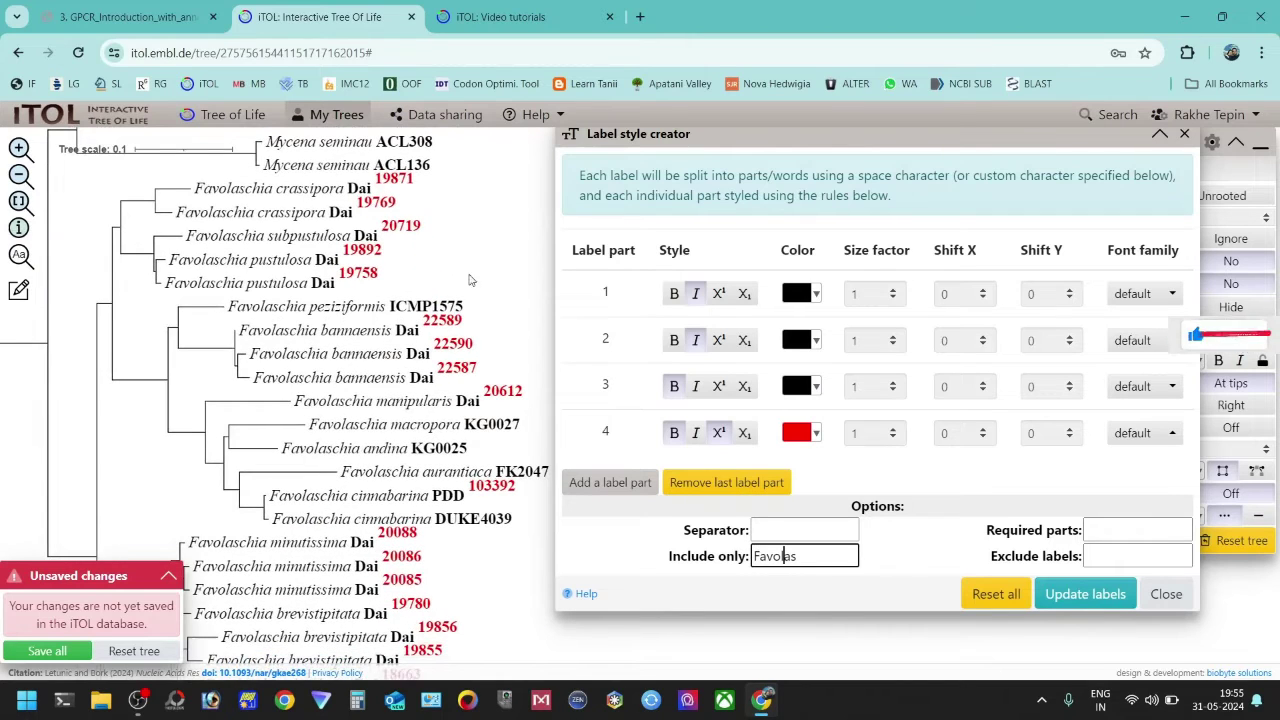
scroll(473, 270, up, 3)
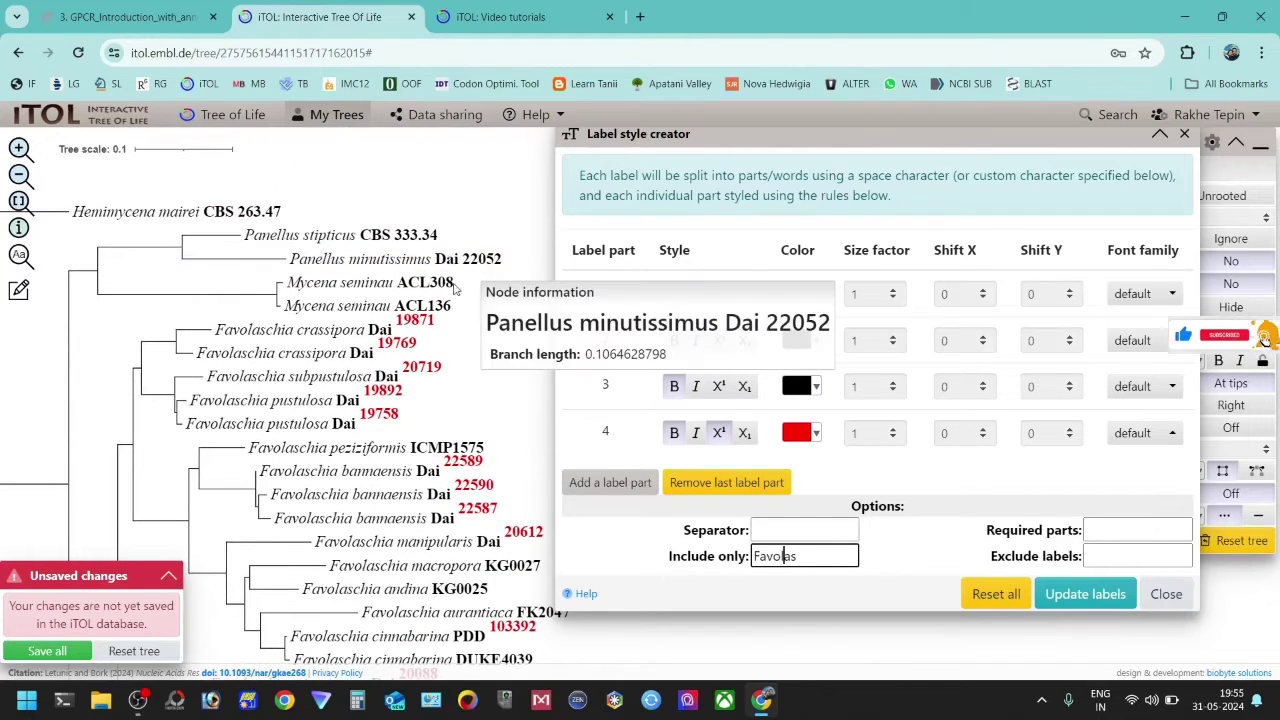
mouse_move(446, 276)
mouse_move(480, 264)
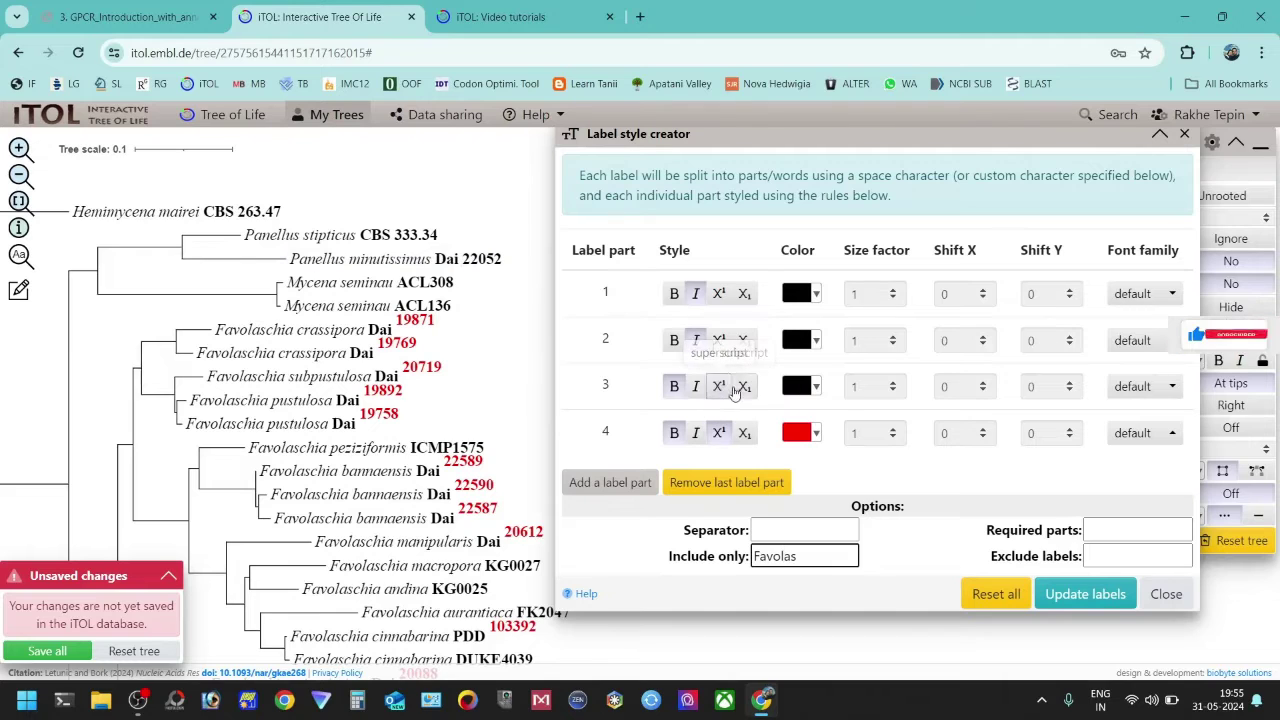
- Colour label part 3 with the blue swatch and update the labels
click(800, 386)
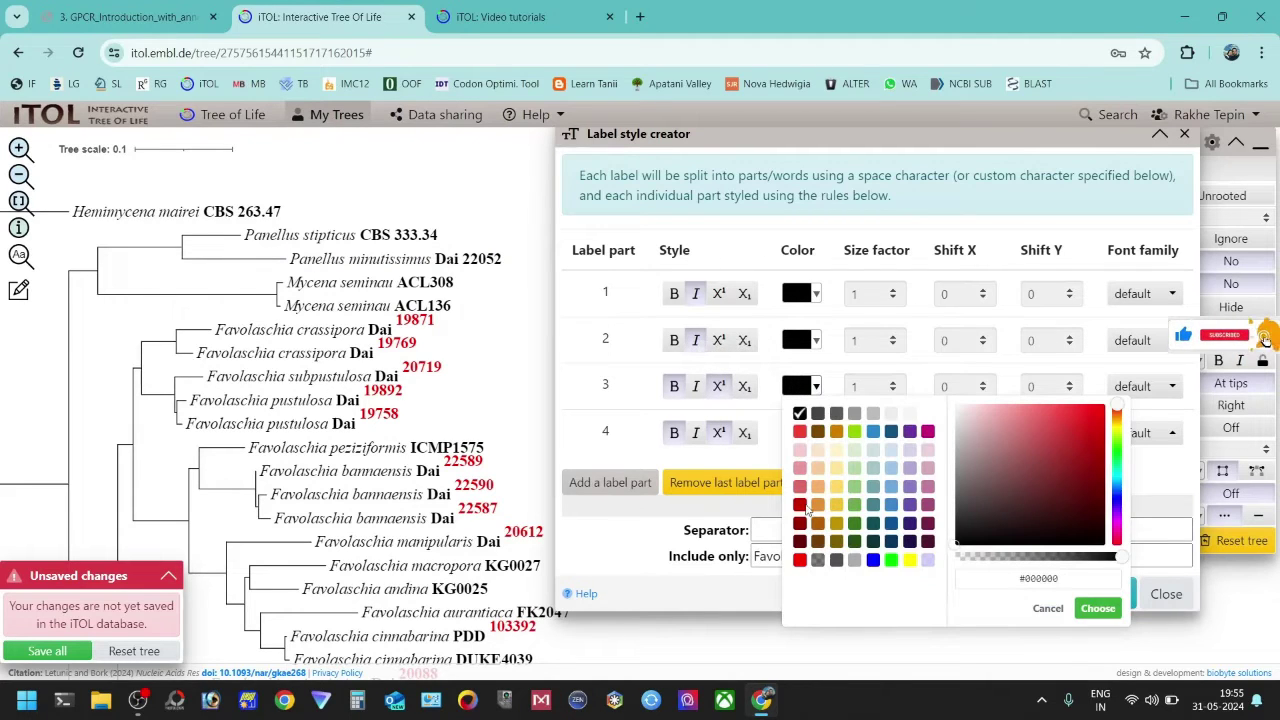
click(799, 559)
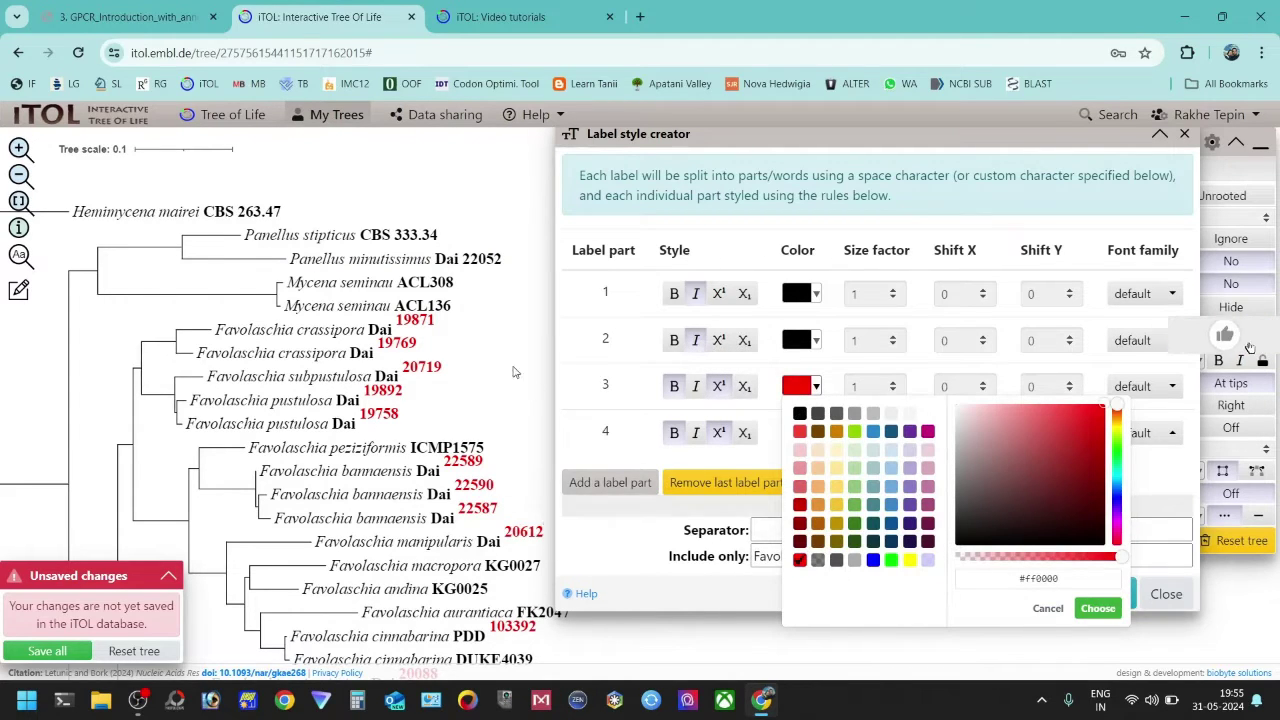
click(527, 525)
scroll(500, 215, down, 3)
scroll(495, 260, down, 12)
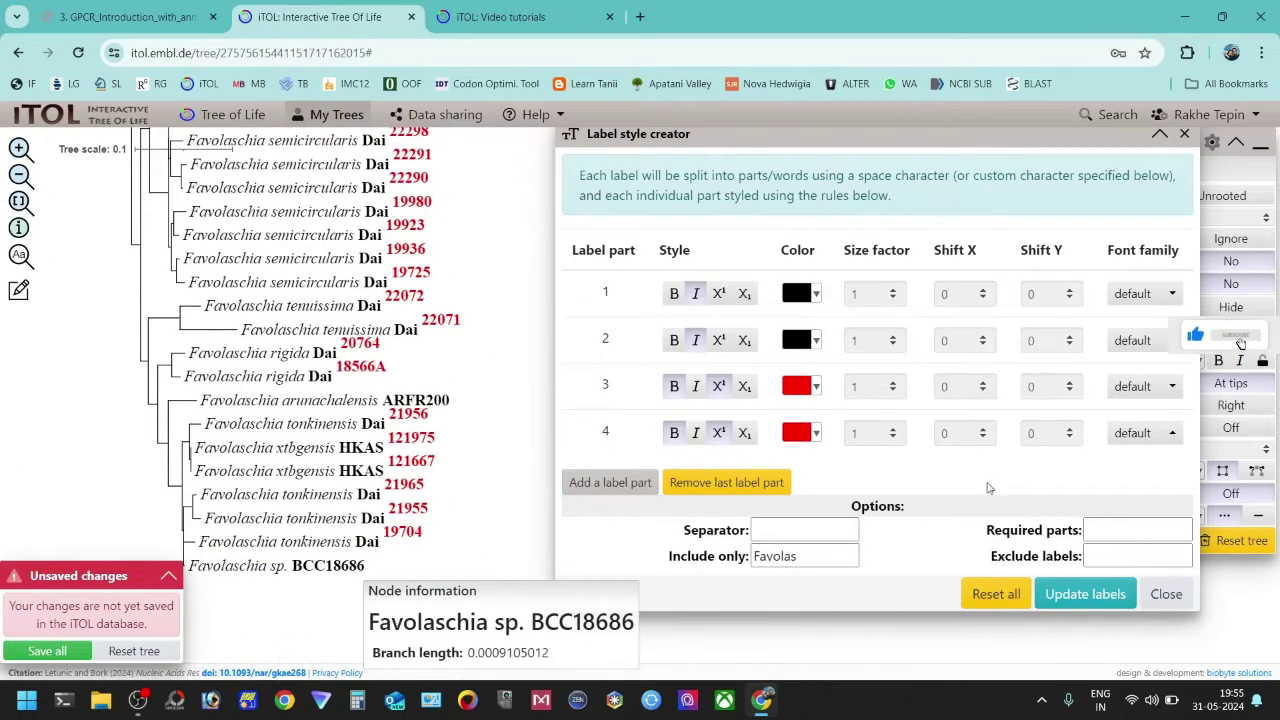
click(816, 388)
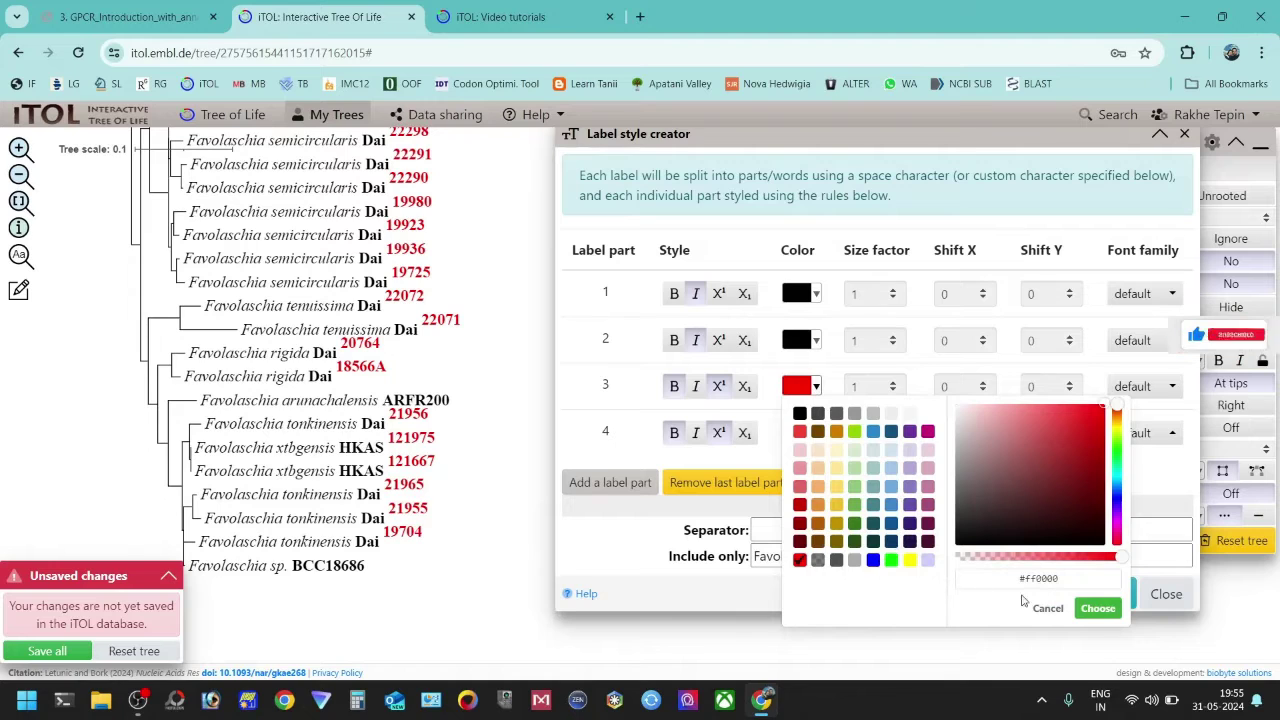
click(873, 560)
click(1090, 607)
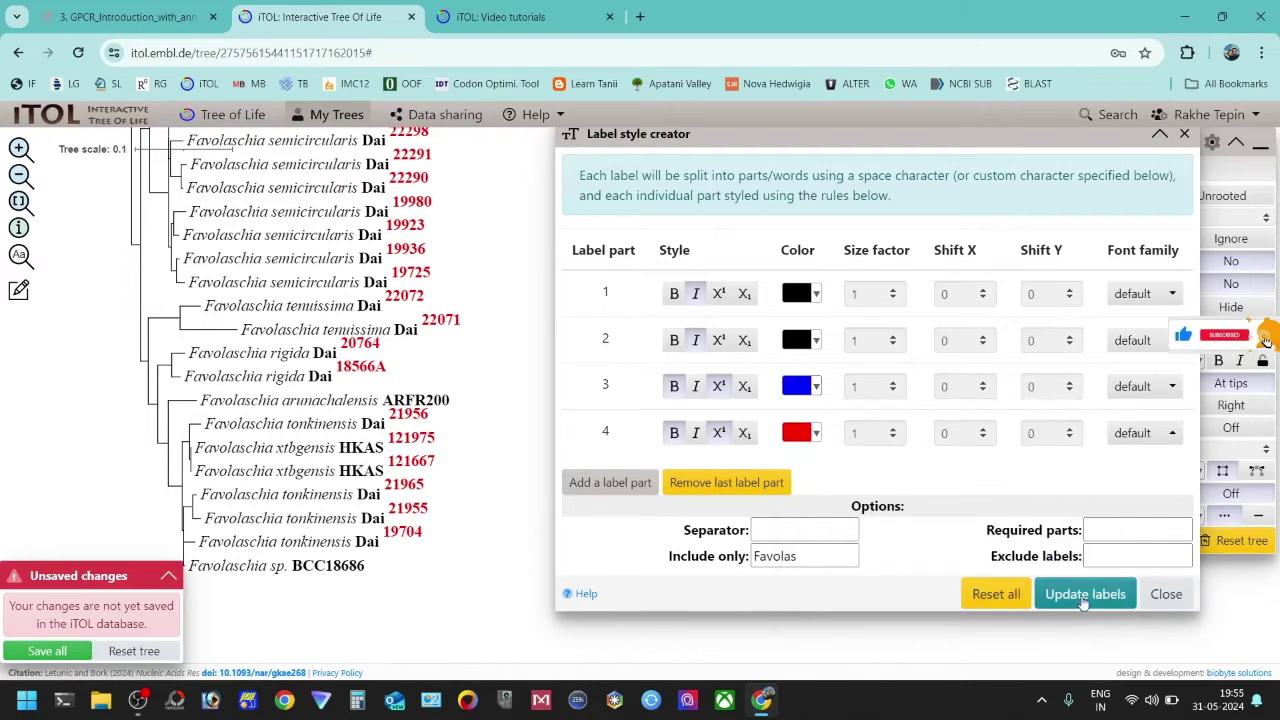
click(1097, 594)
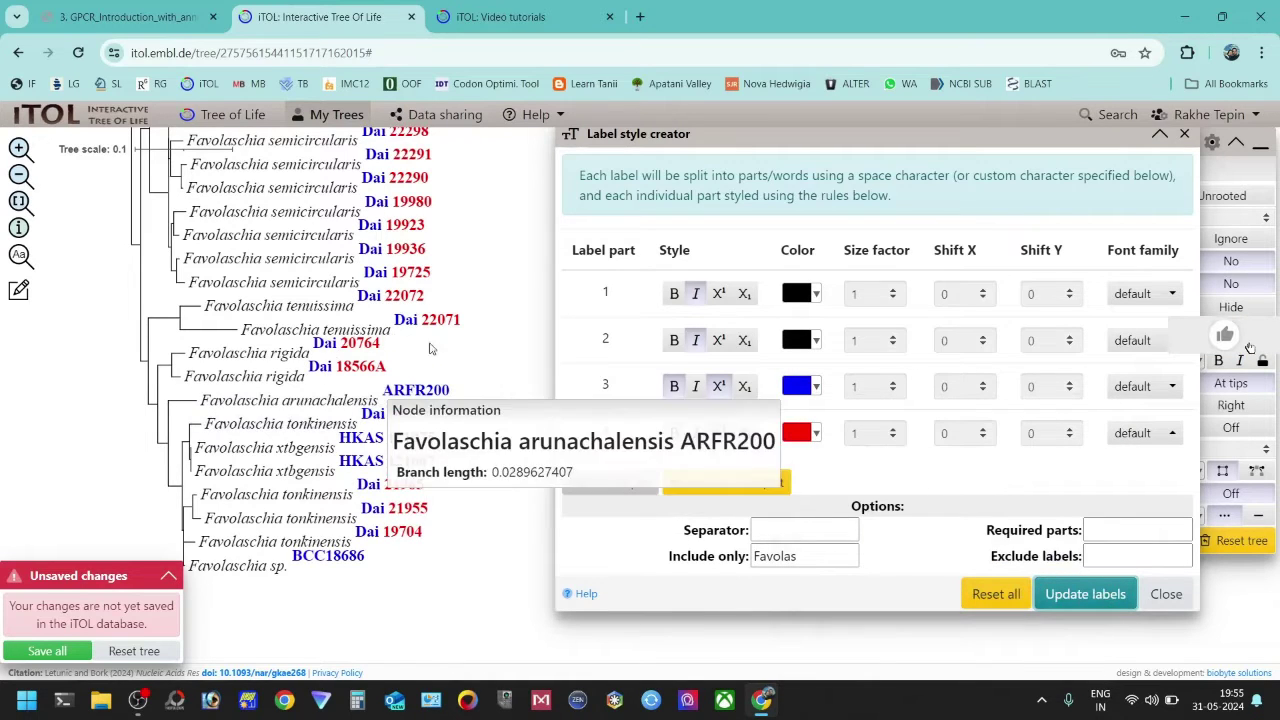
- Delete the Favolas include filter and reset all label styling to plain text
drag(449, 190, 505, 300)
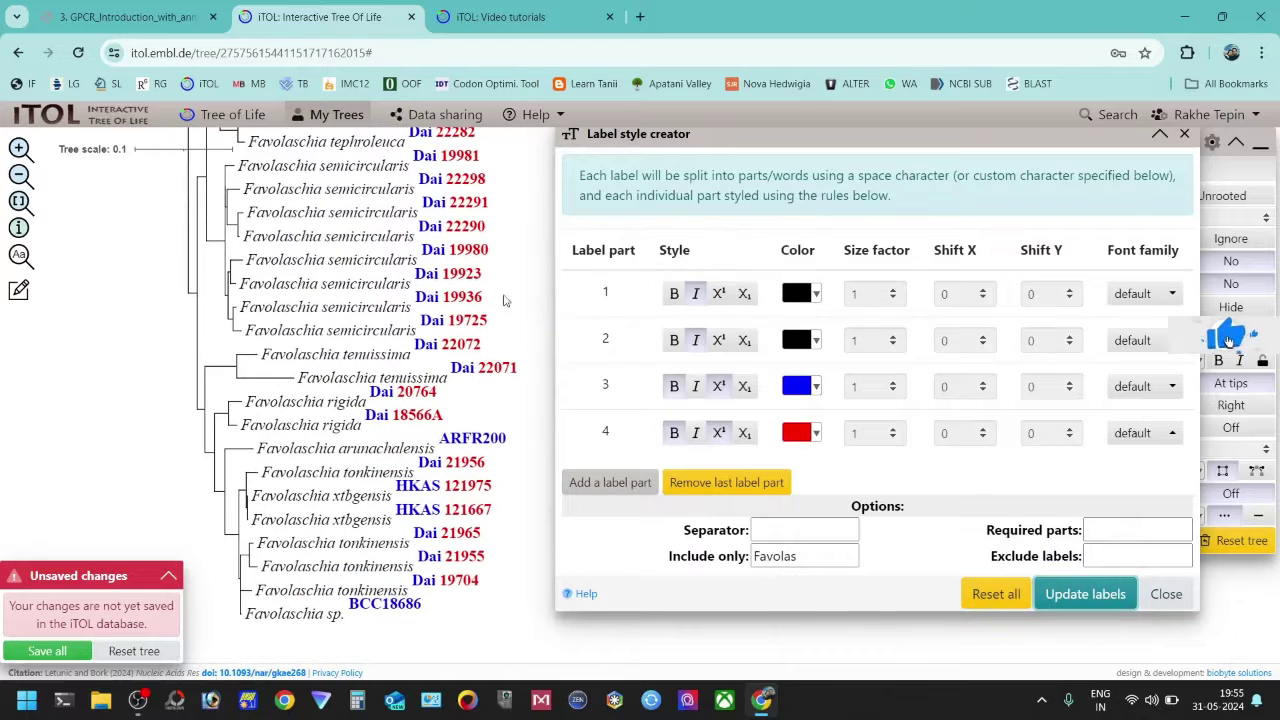
drag(797, 557, 741, 564)
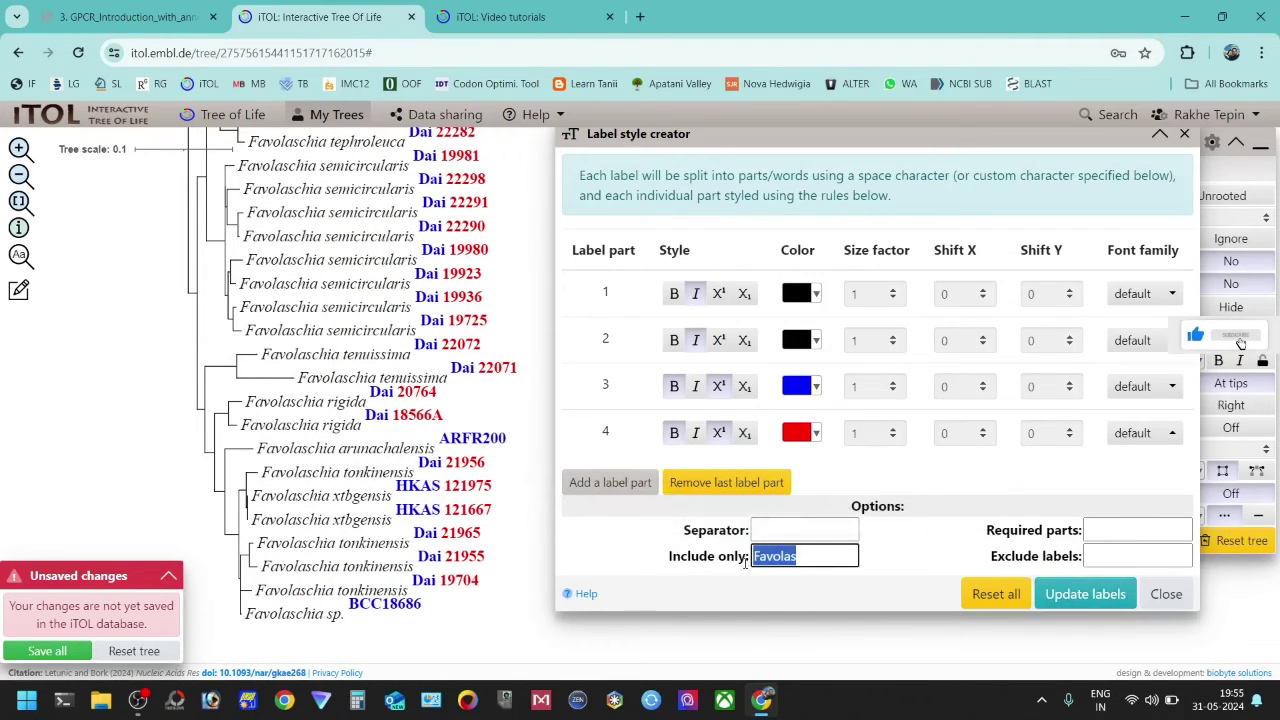
key(BackSpace)
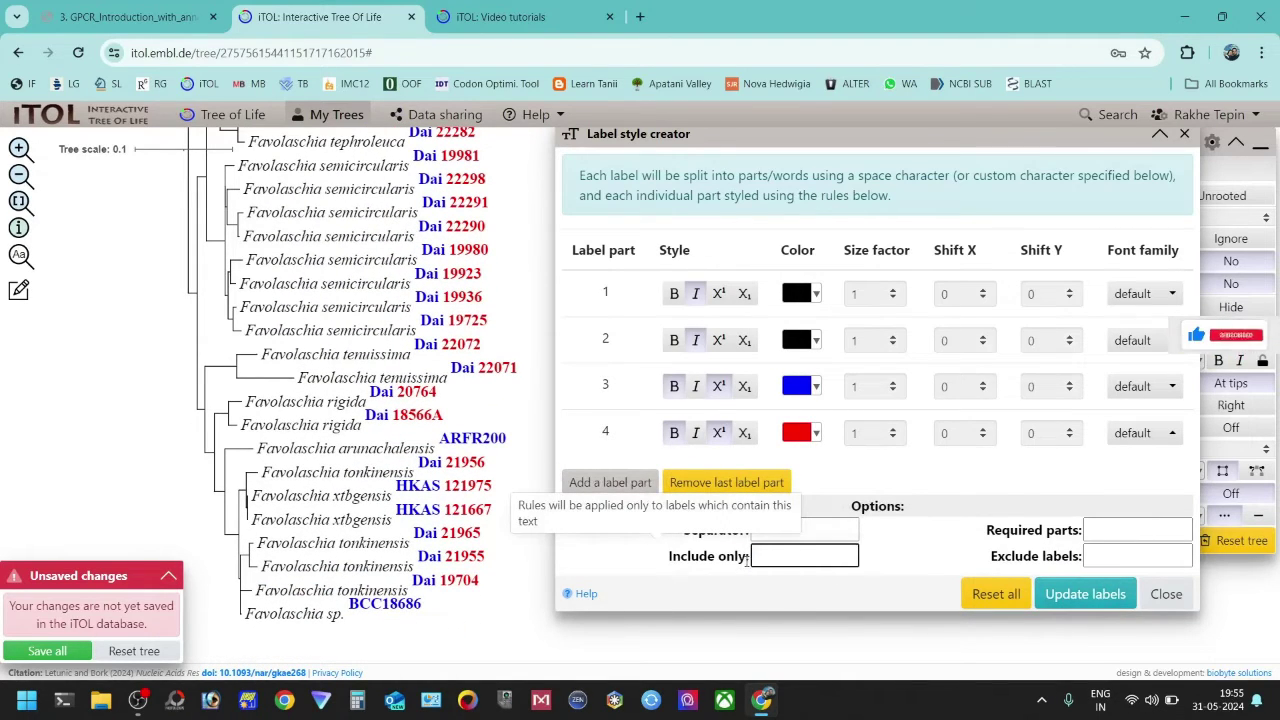
click(994, 594)
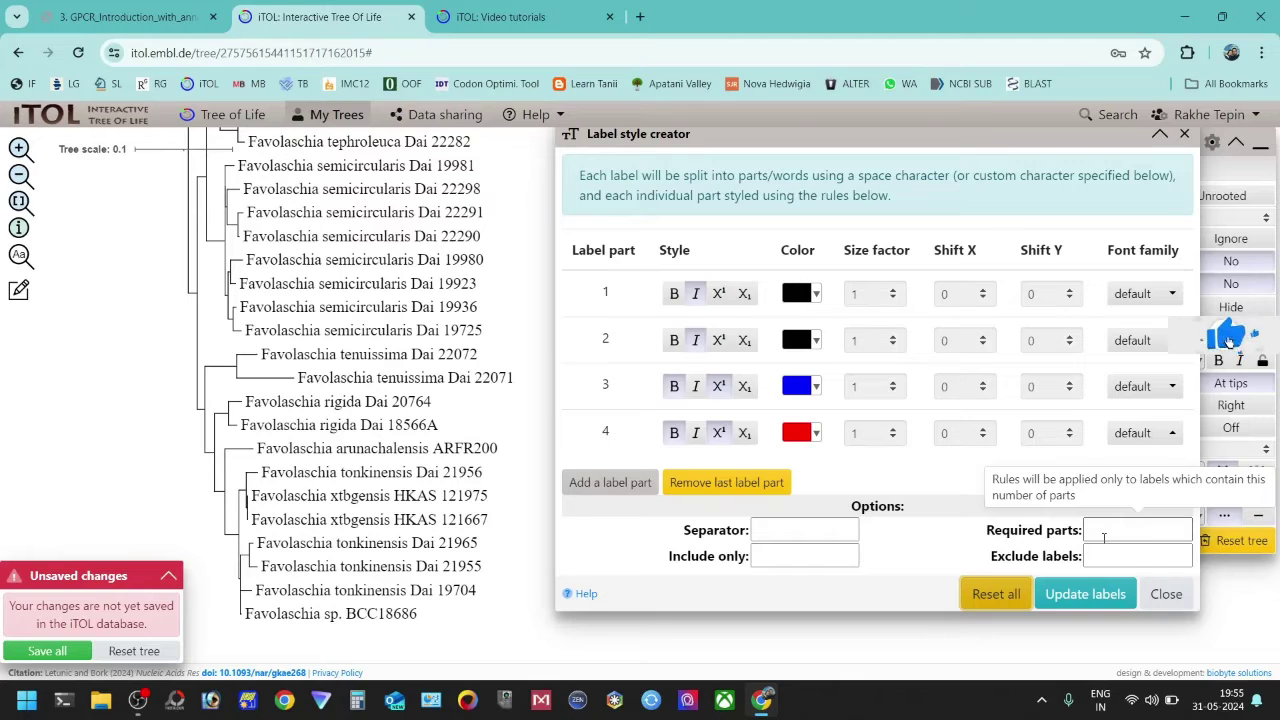
- Set Required parts to 3 so rules apply only to three-part labels
click(1137, 540)
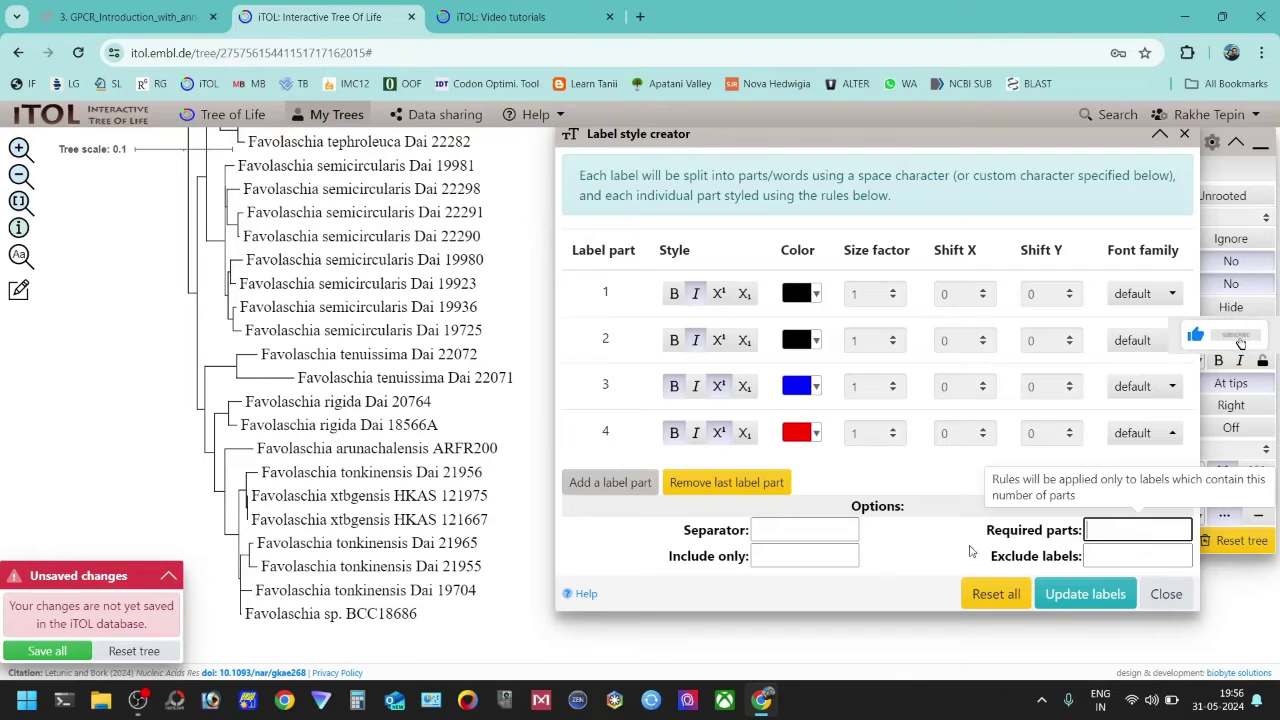
mouse_move(448, 568)
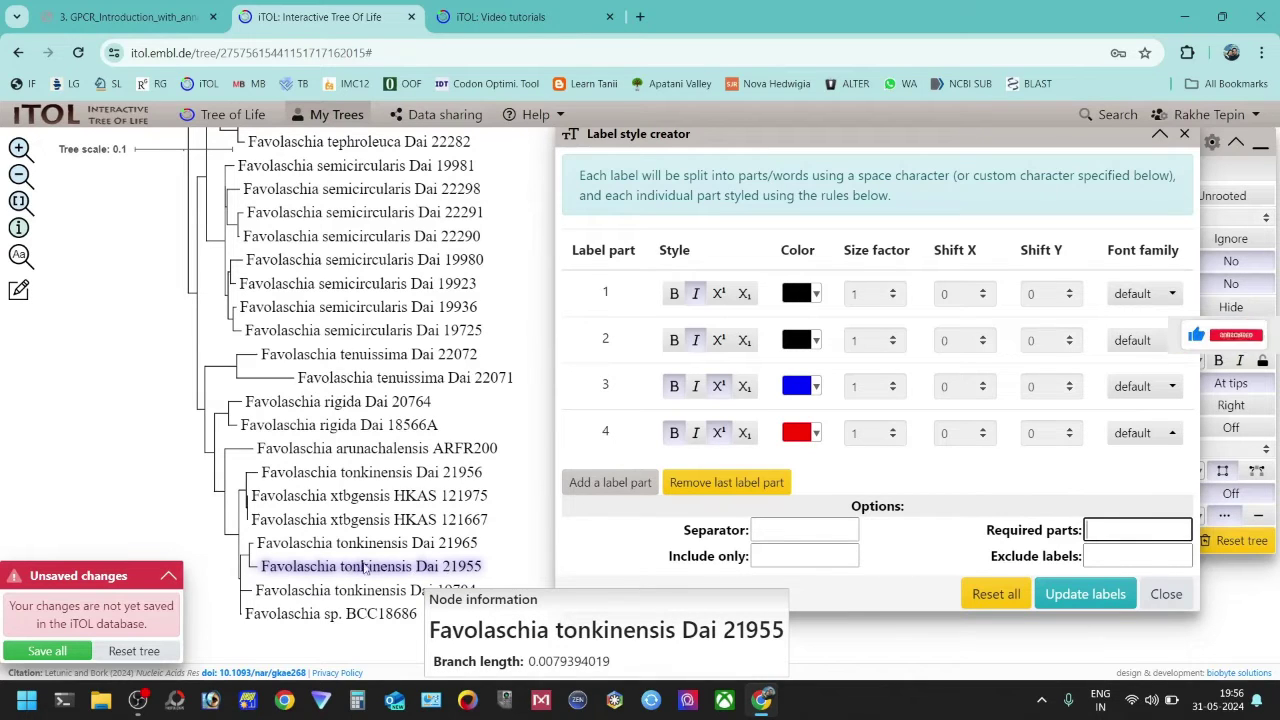
mouse_move(362, 621)
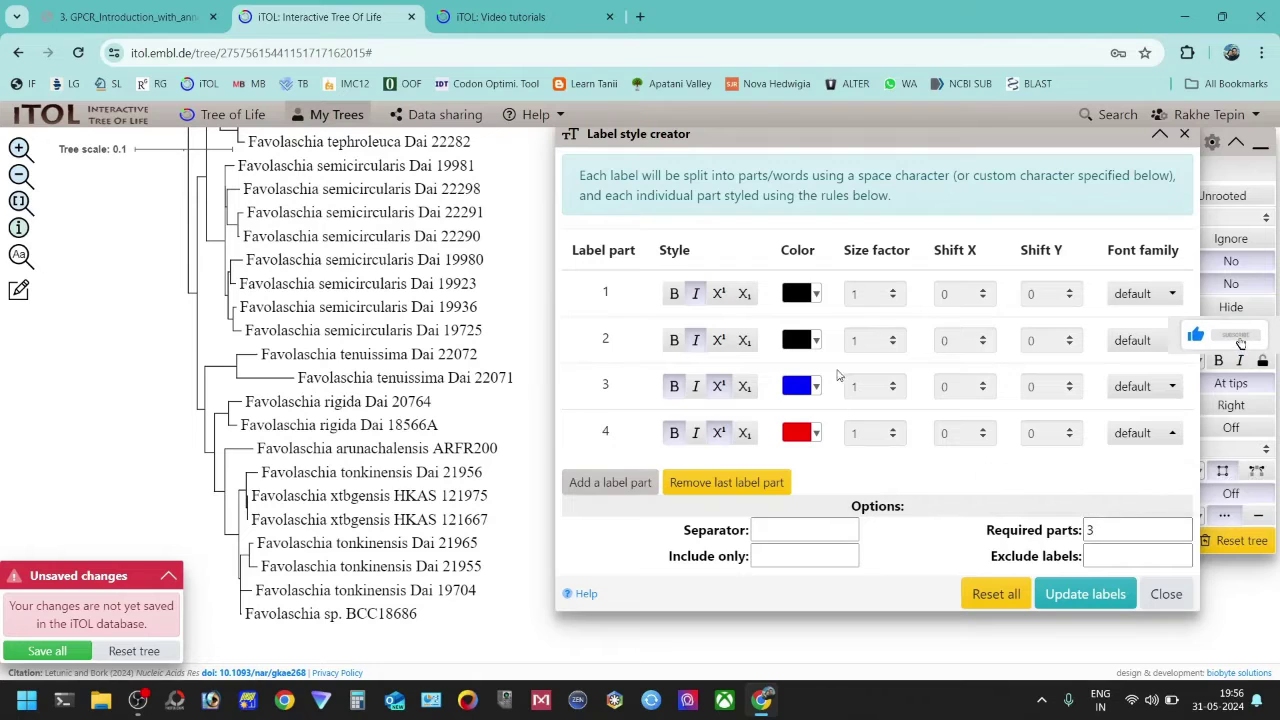
- Set label part 3's colour to green
click(813, 385)
click(799, 414)
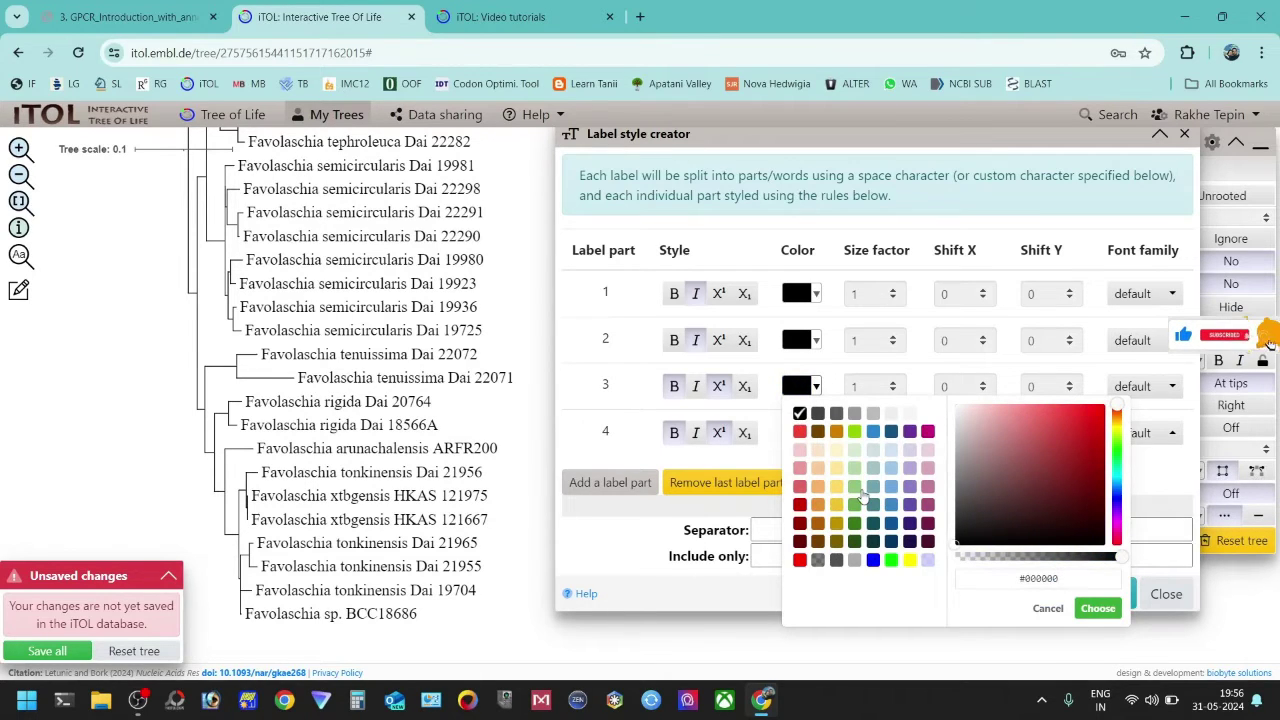
click(891, 561)
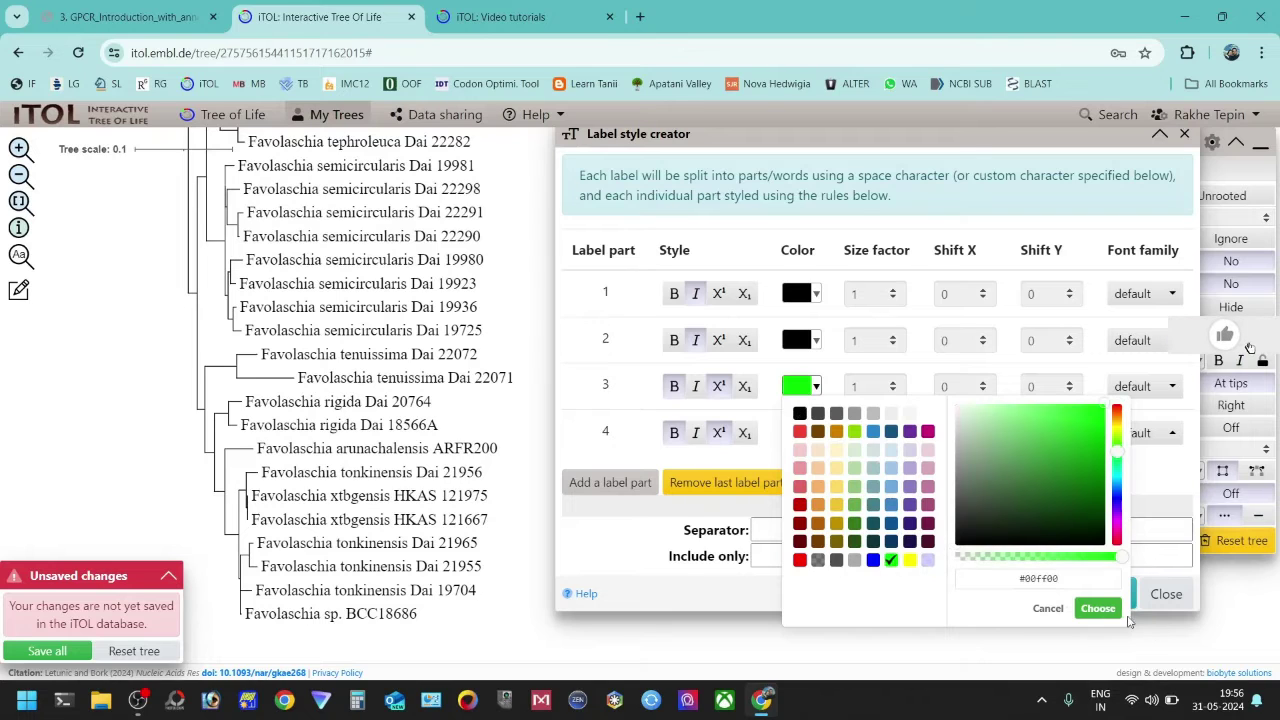
click(1092, 608)
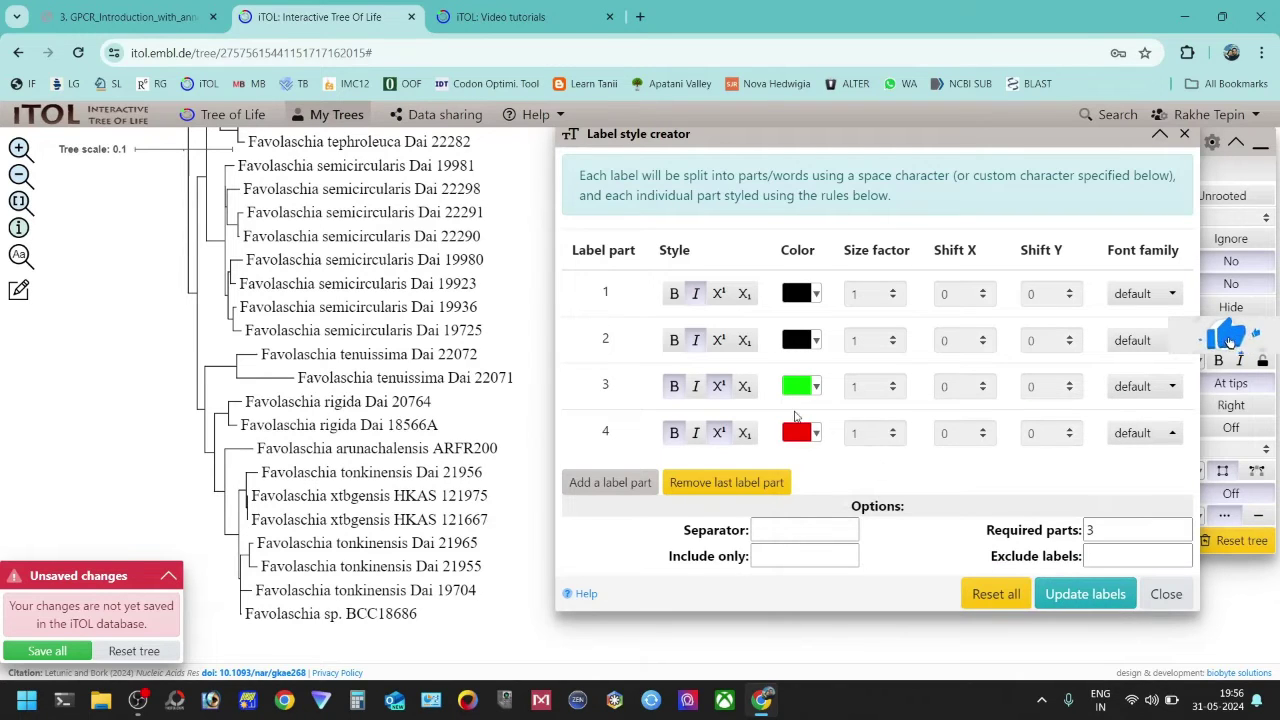
- Update labels so three-part names like Favolaschia arunachalensis ARFR200 show italic with green third word
click(1080, 606)
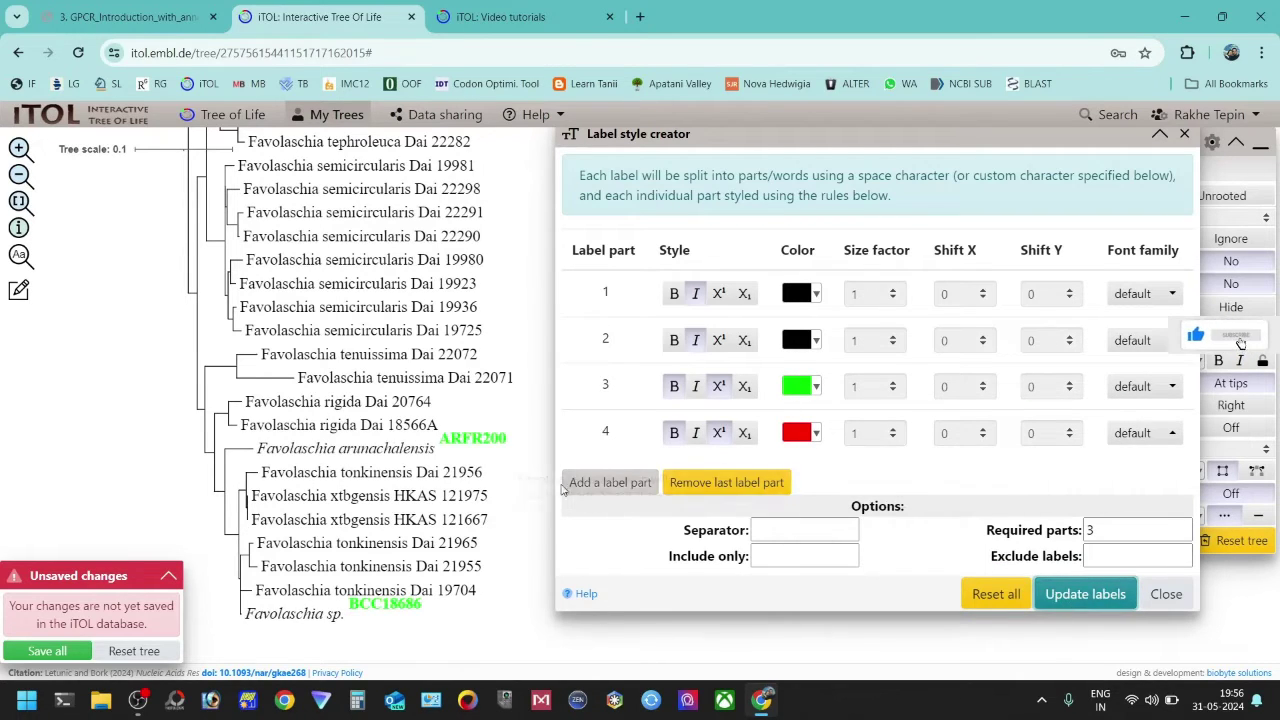
mouse_move(481, 477)
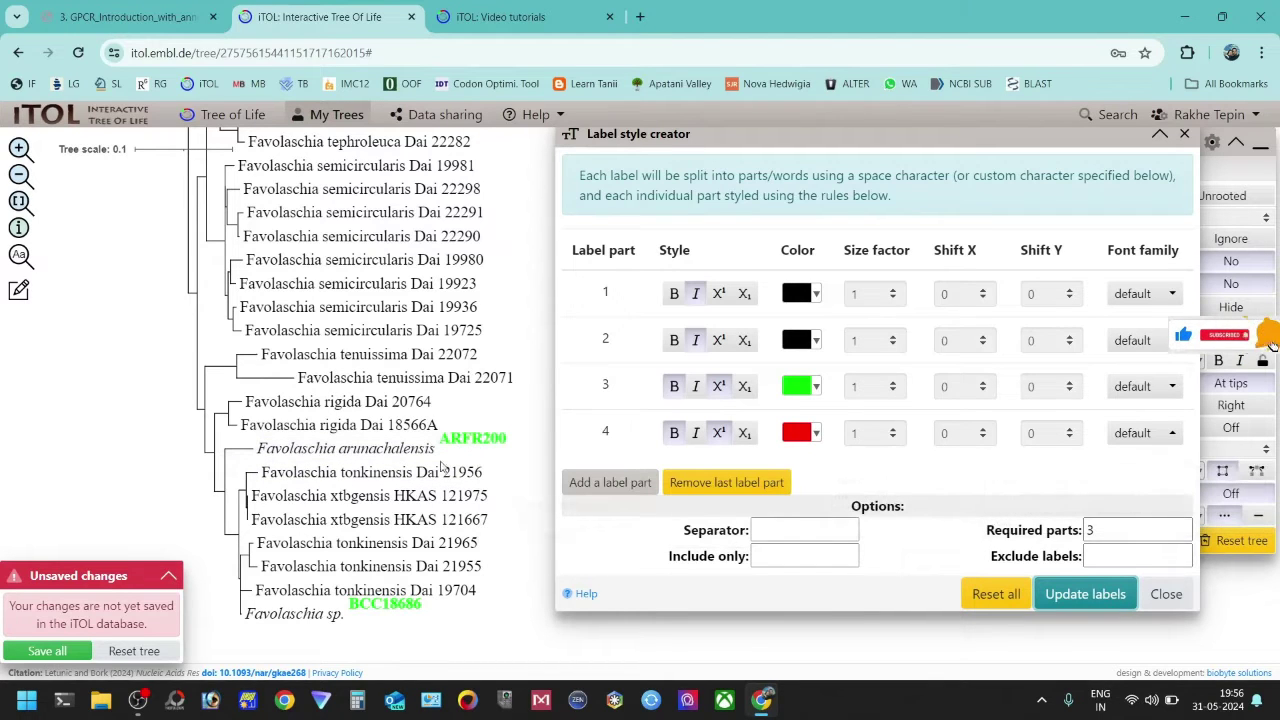
scroll(508, 355, up, 5)
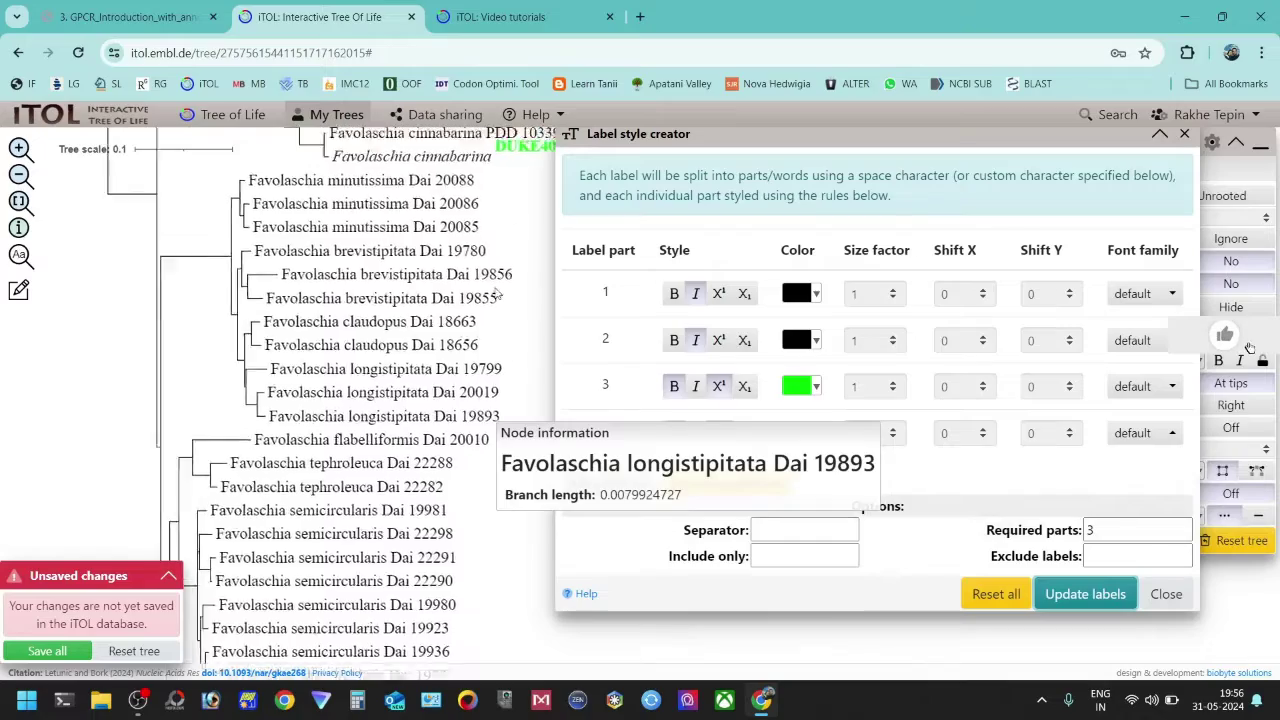
scroll(508, 355, up, 8)
scroll(459, 562, down, 10)
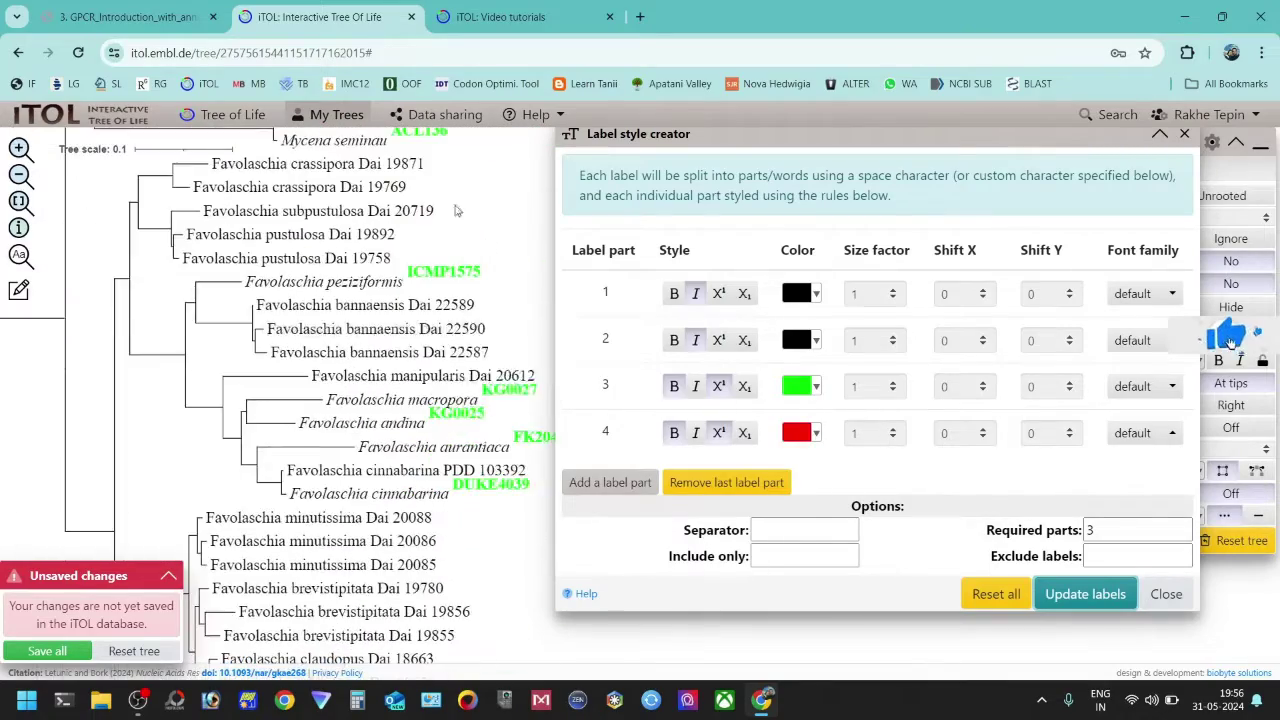
scroll(450, 350, down, 6)
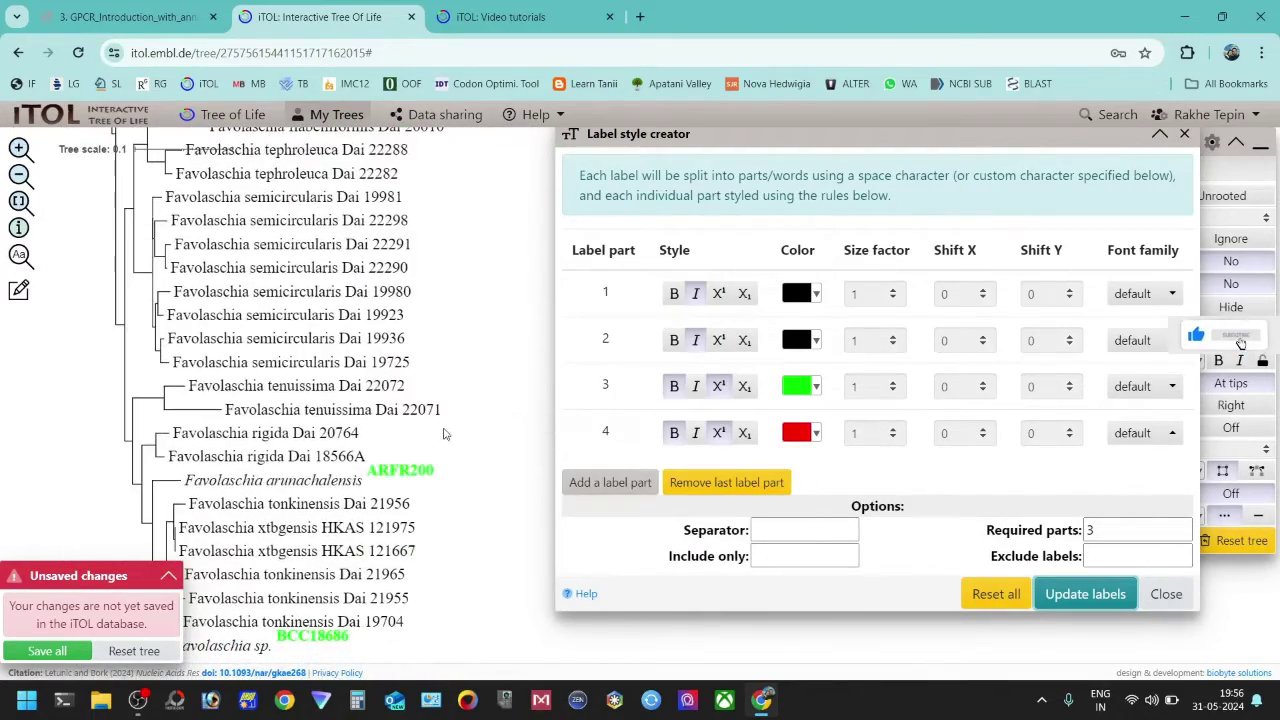
double_click(1120, 531)
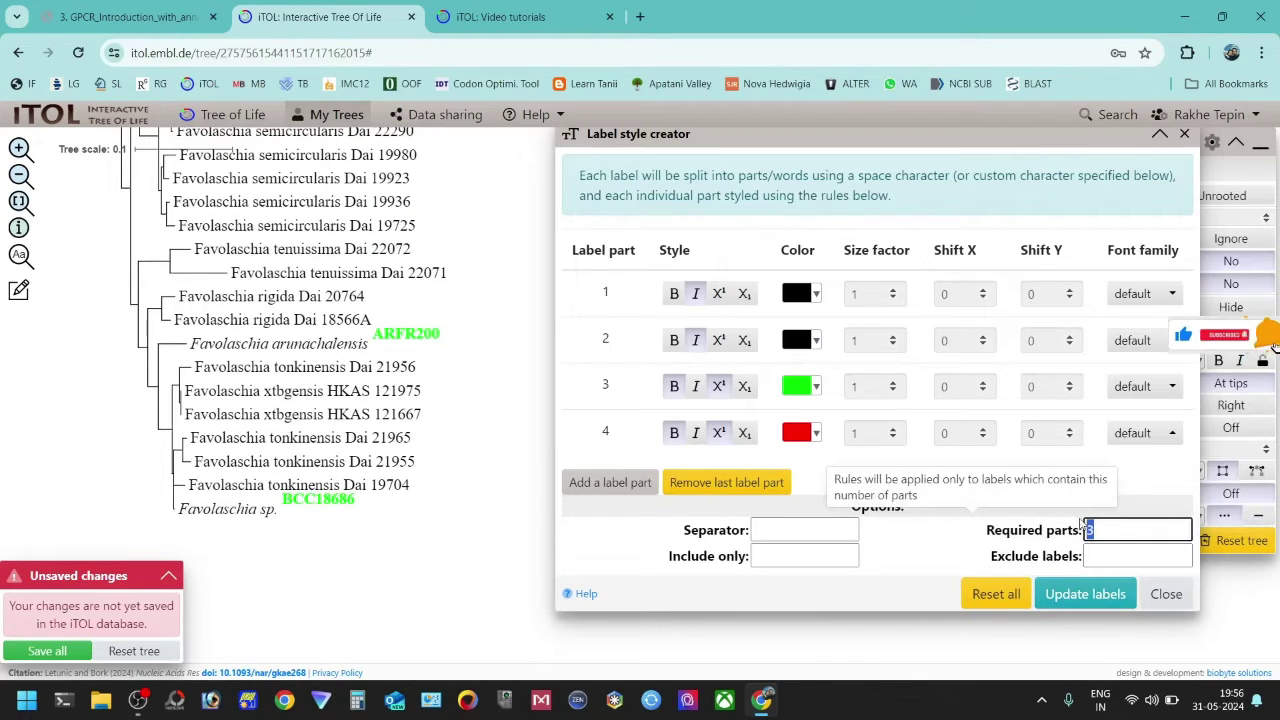
- Reset all label style rules and begin editing the Exclude labels field
click(996, 594)
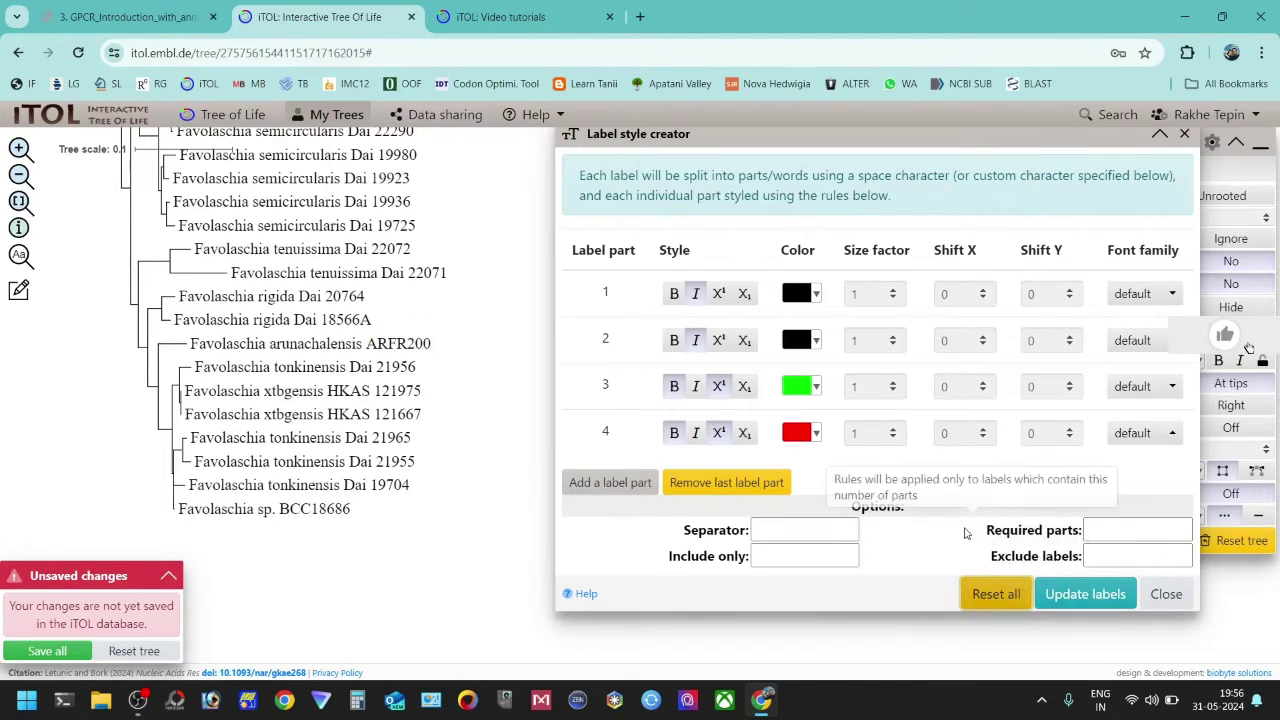
click(1097, 561)
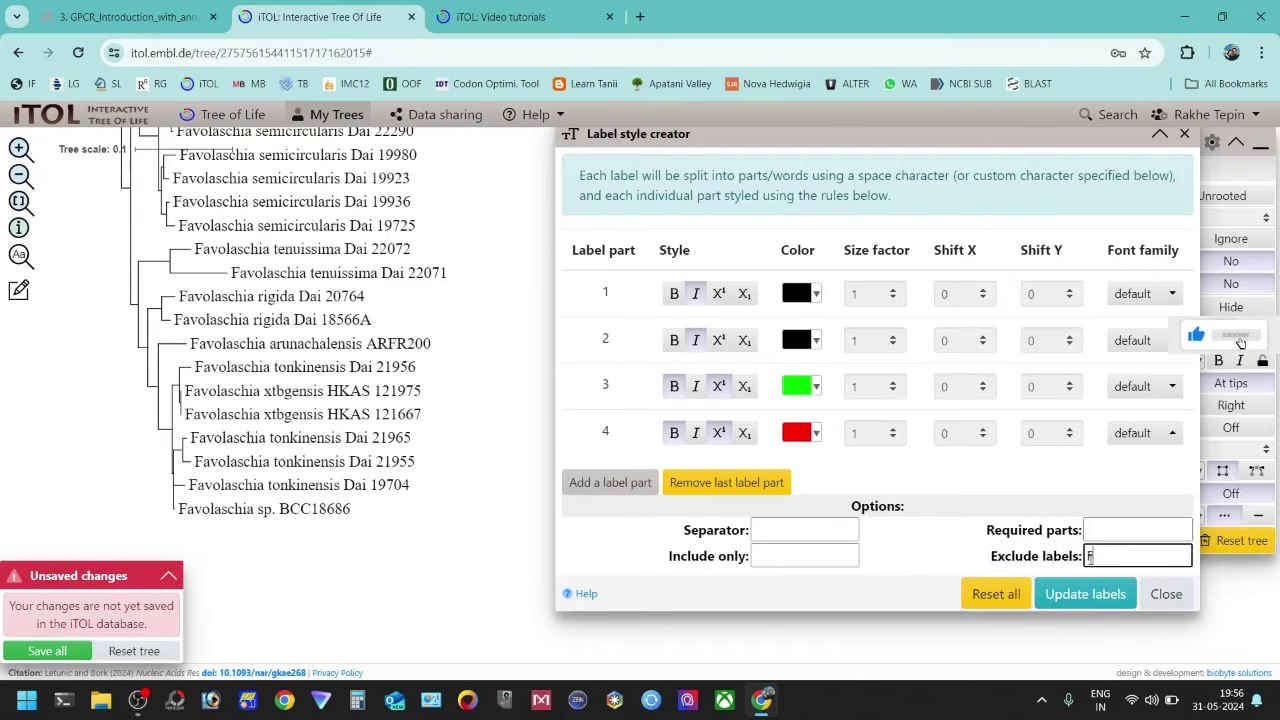
text(avolas)
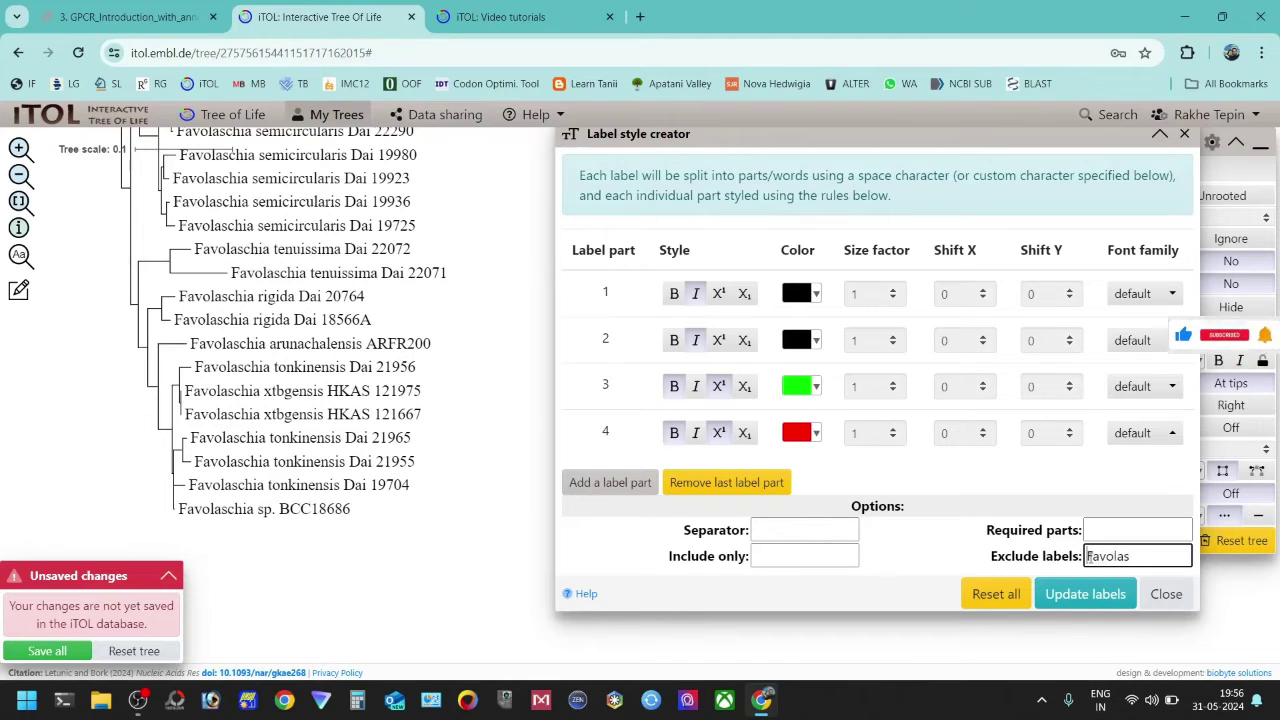
double_click(1087, 556)
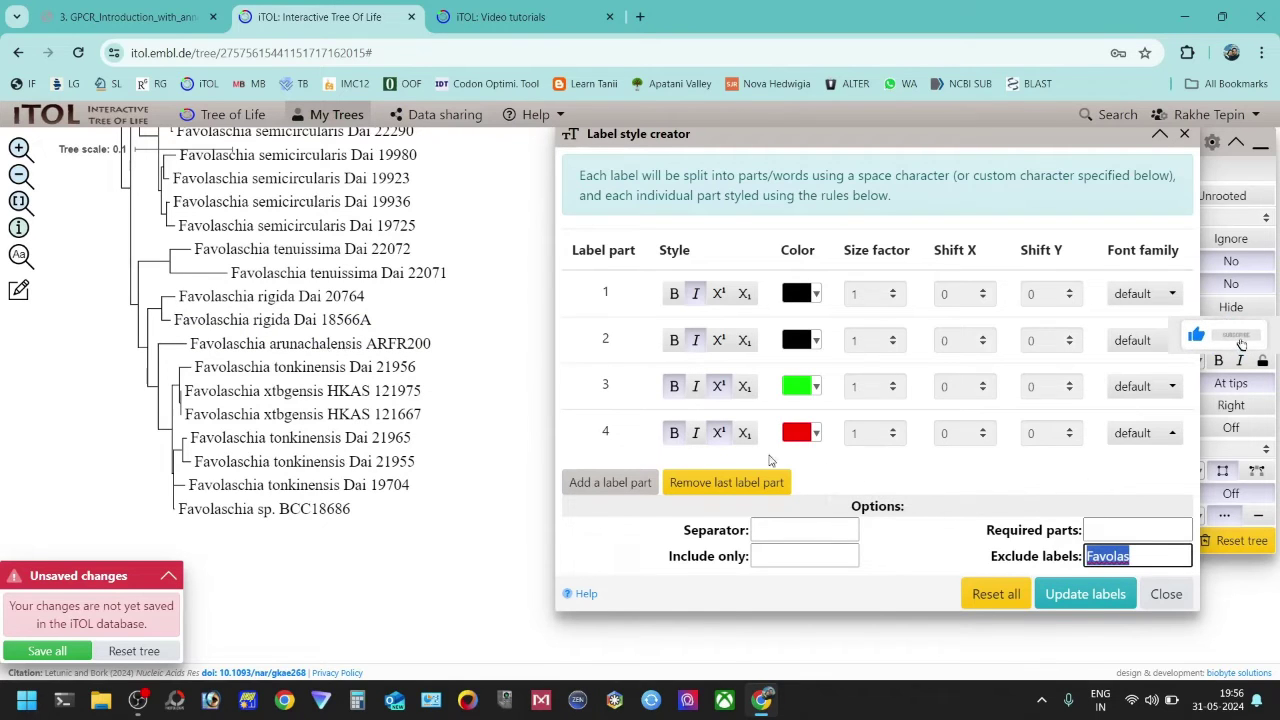
- Set the colours of label parts 3 and 4 to black
click(799, 386)
click(799, 413)
click(797, 436)
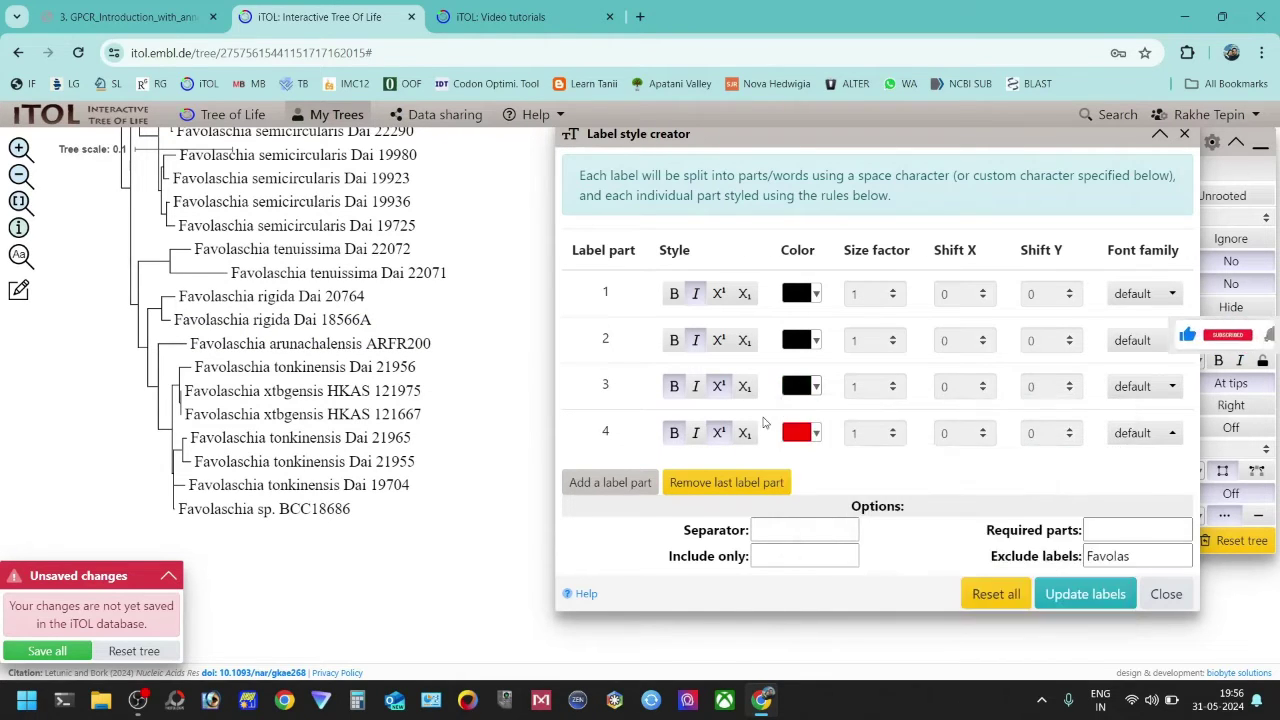
click(795, 436)
click(799, 461)
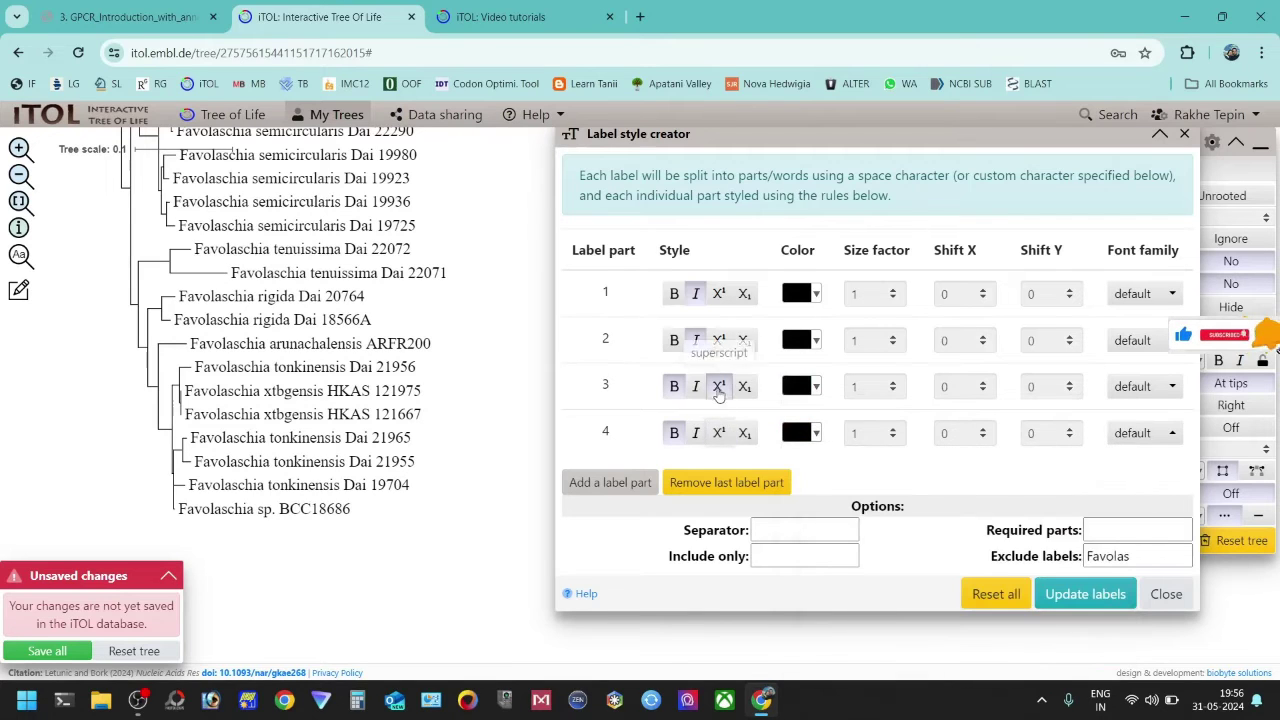
click(718, 432)
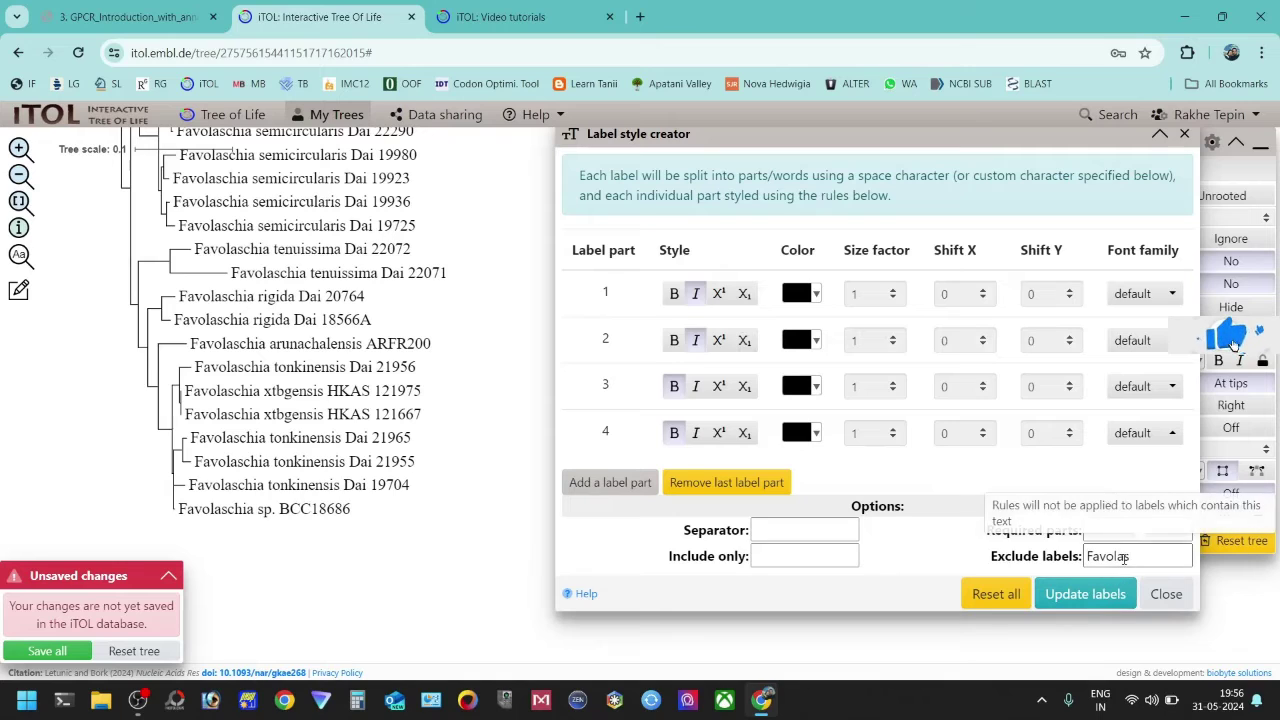
- Replace the Favolas exclusion text with 'arunachal' in Exclude labels
drag(1134, 556, 1089, 556)
key(BackSpace)
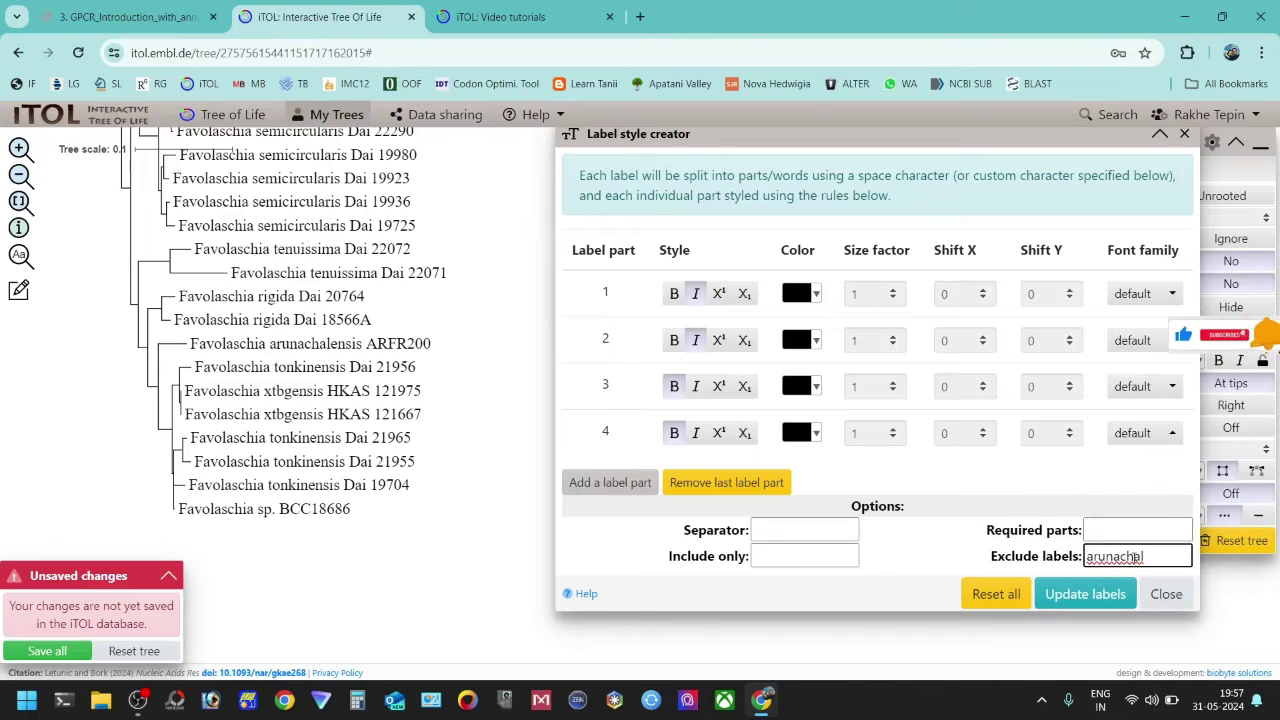
double_click(1112, 556)
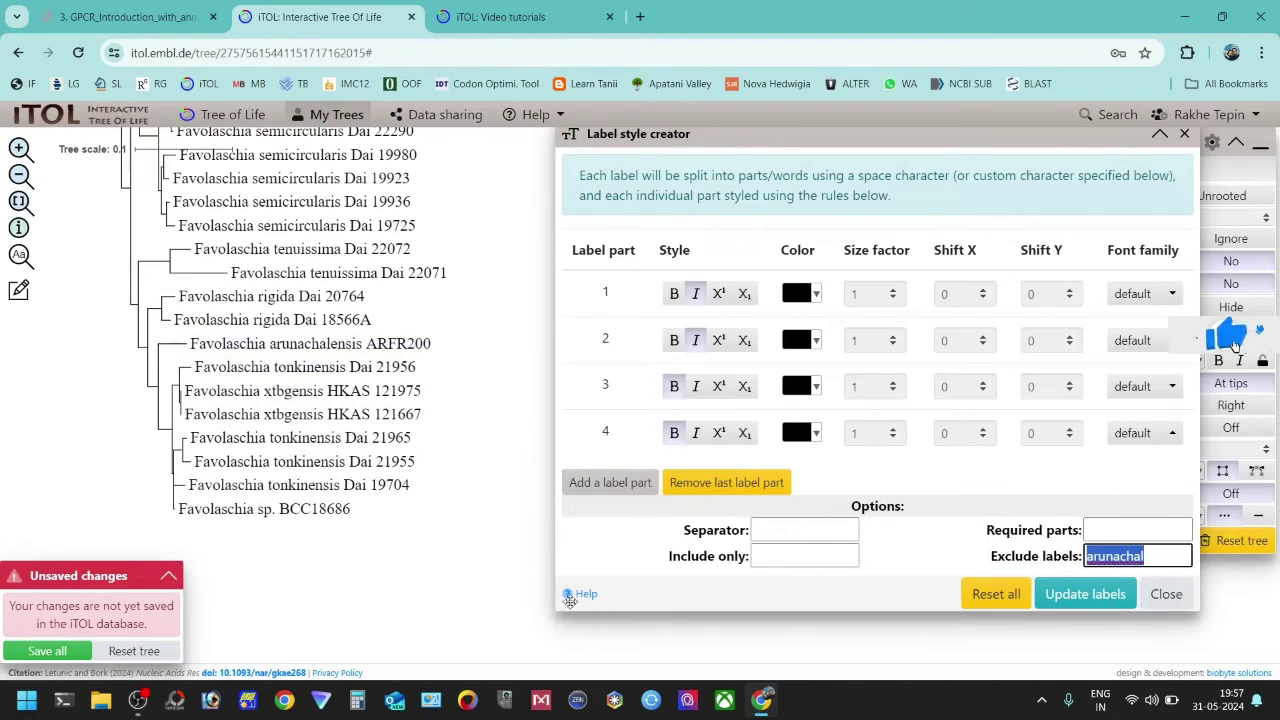
click(1085, 594)
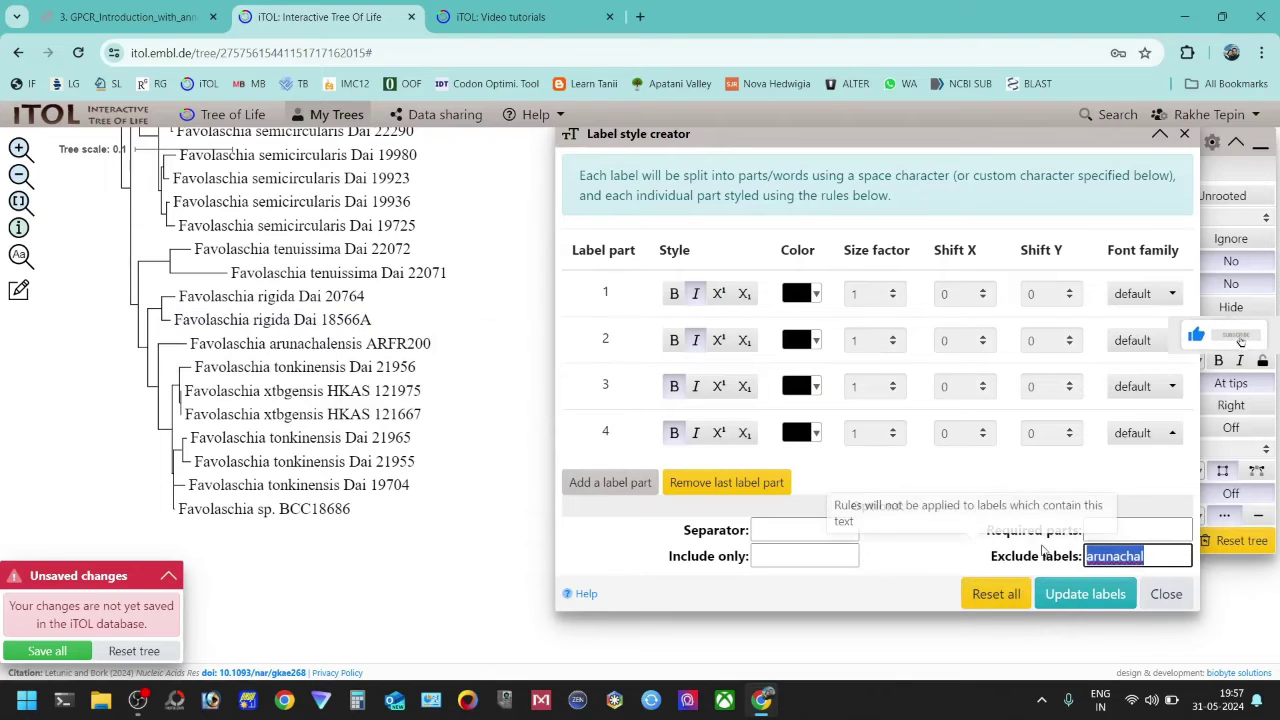
click(956, 544)
- Apply italic names with bold codes to all labels except those containing 'arunachal'
click(1072, 598)
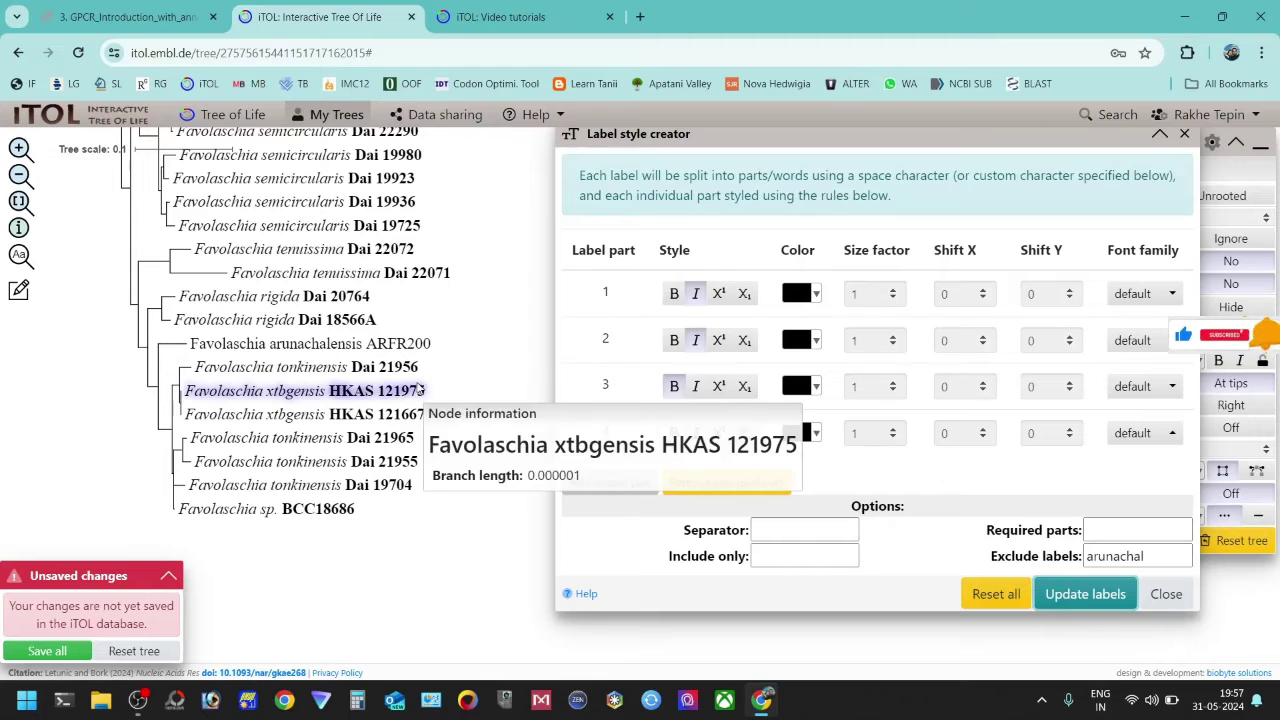
mouse_move(330, 350)
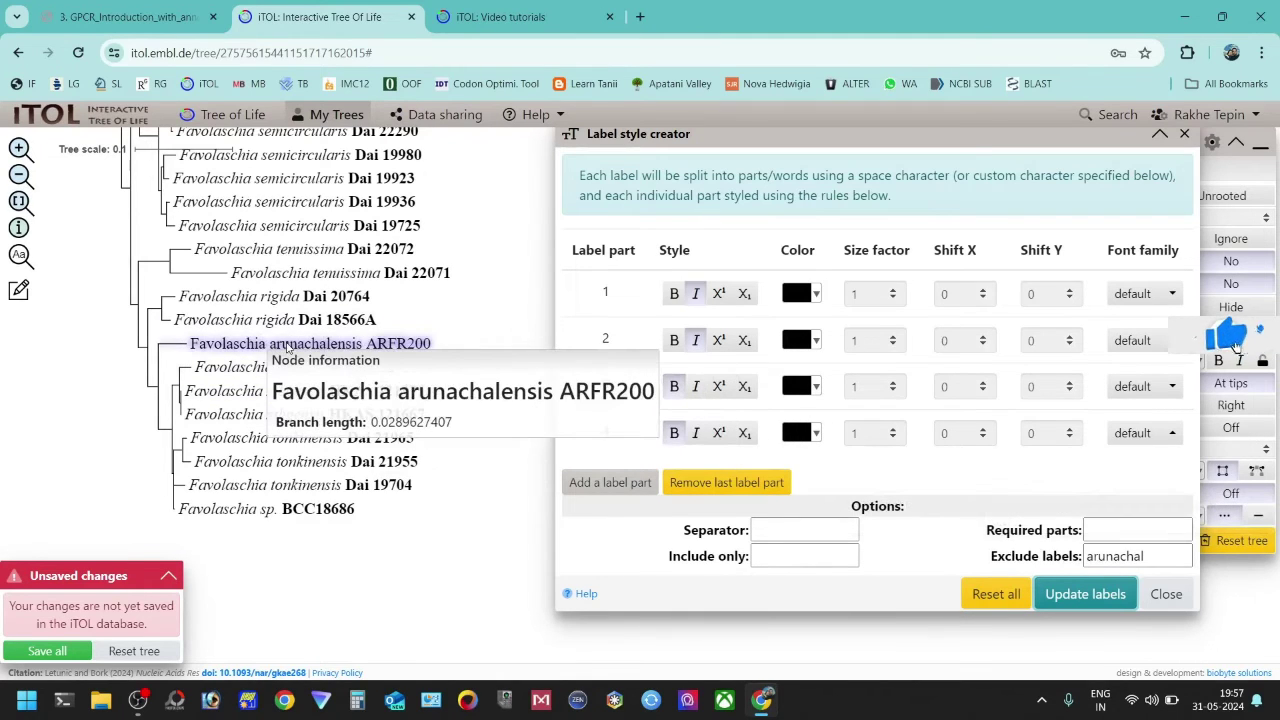
scroll(390, 362, up, 8)
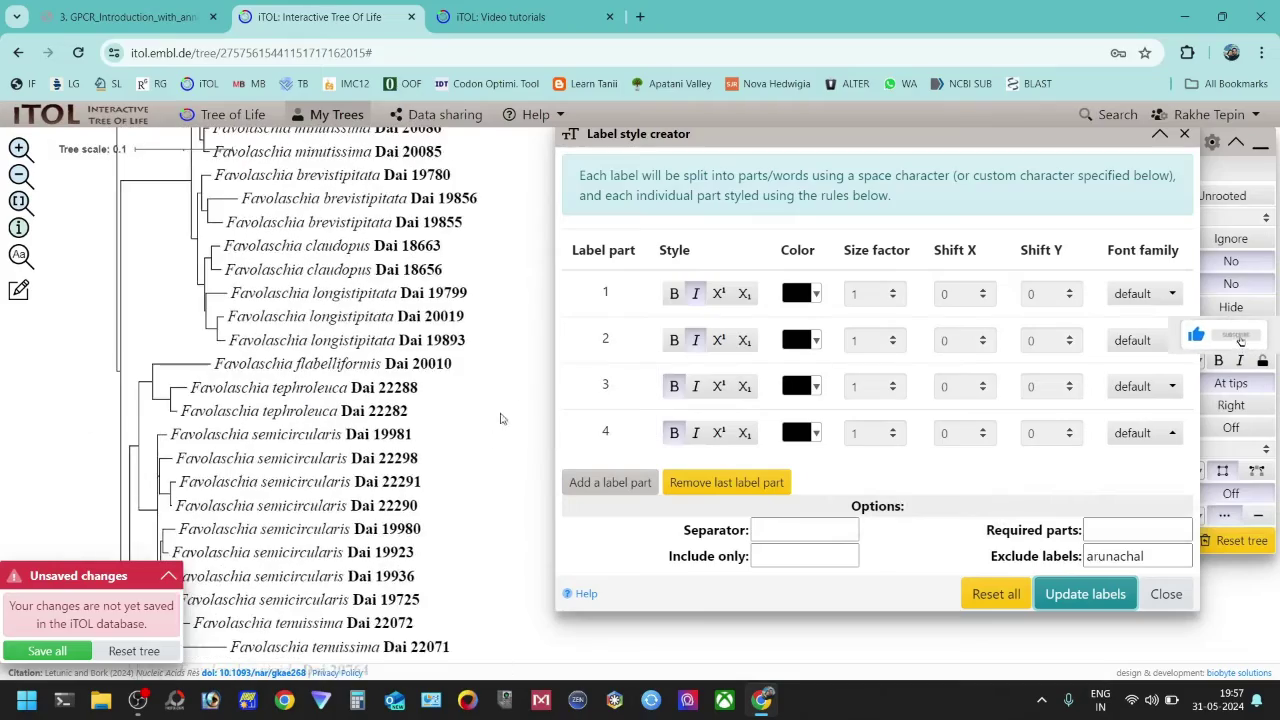
scroll(479, 454, up, 3)
scroll(479, 454, down, 5)
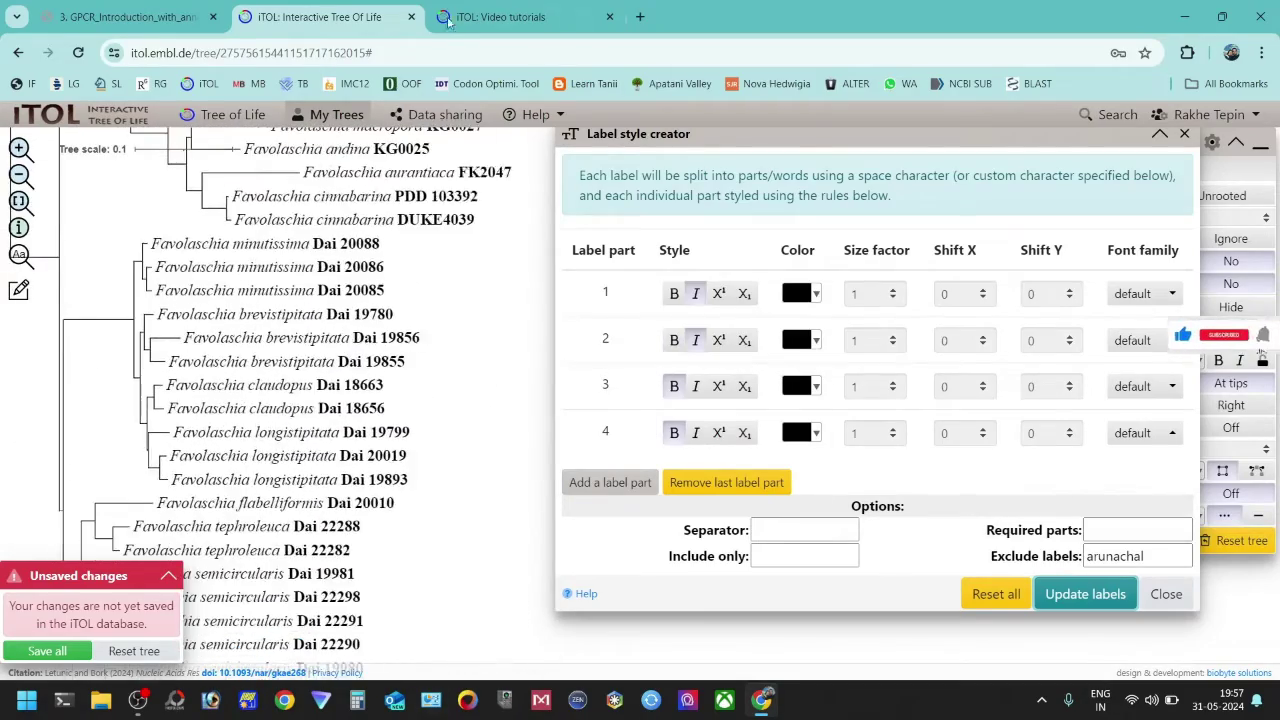
scroll(479, 454, down, 5)
mouse_move(355, 330)
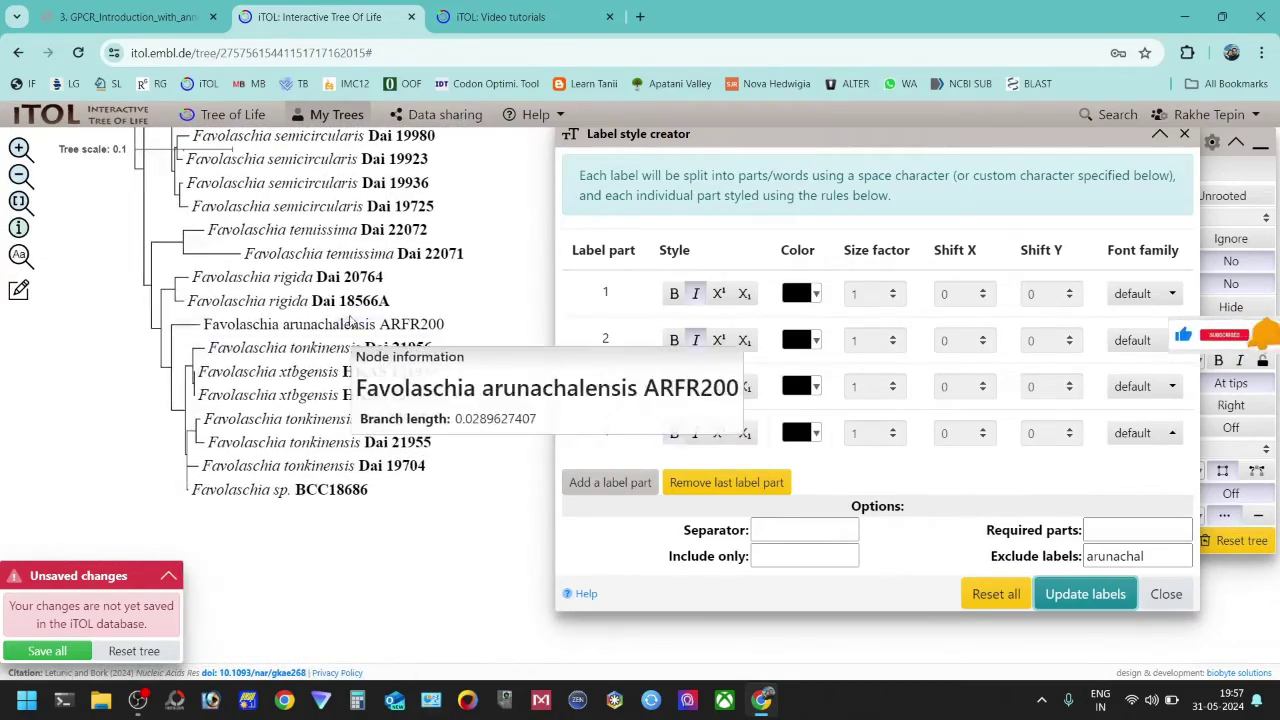
- Remove the 'arunachal' exclusion and reset labels to italic species names only
double_click(1130, 552)
key(BackSpace)
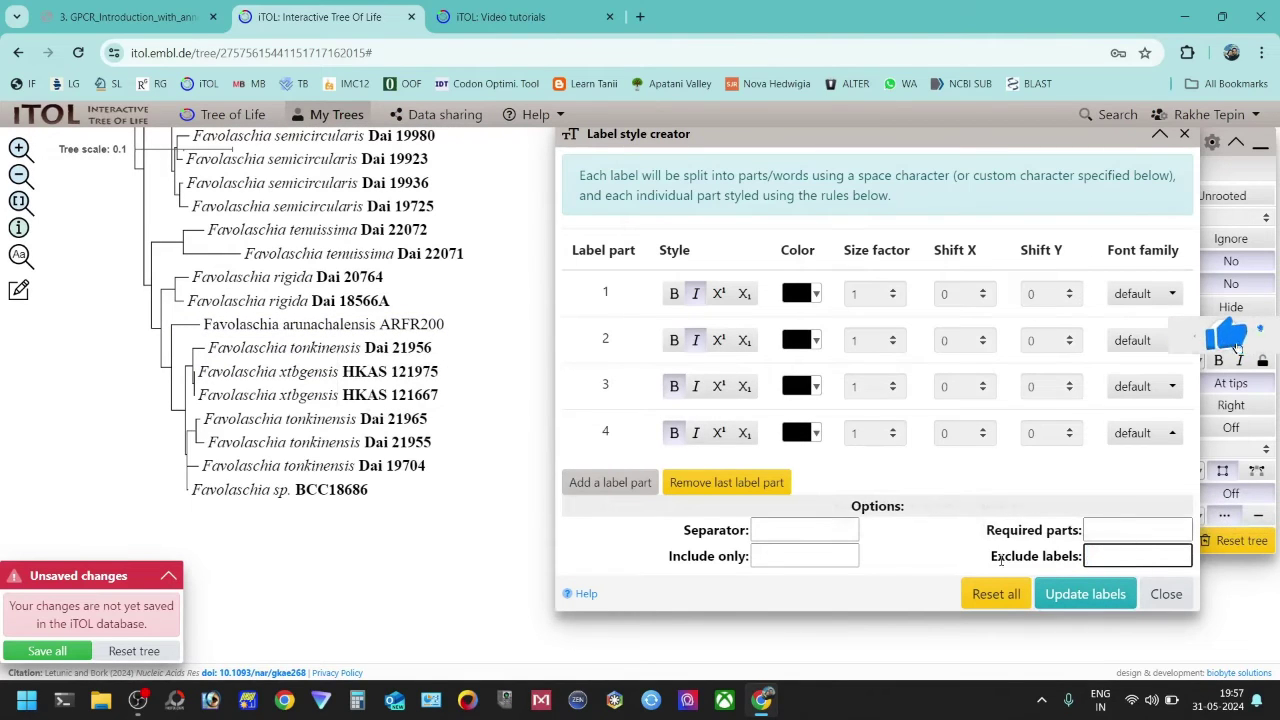
click(996, 593)
- Close the Label style creator and review the italic names with plain specimen codes
click(1007, 171)
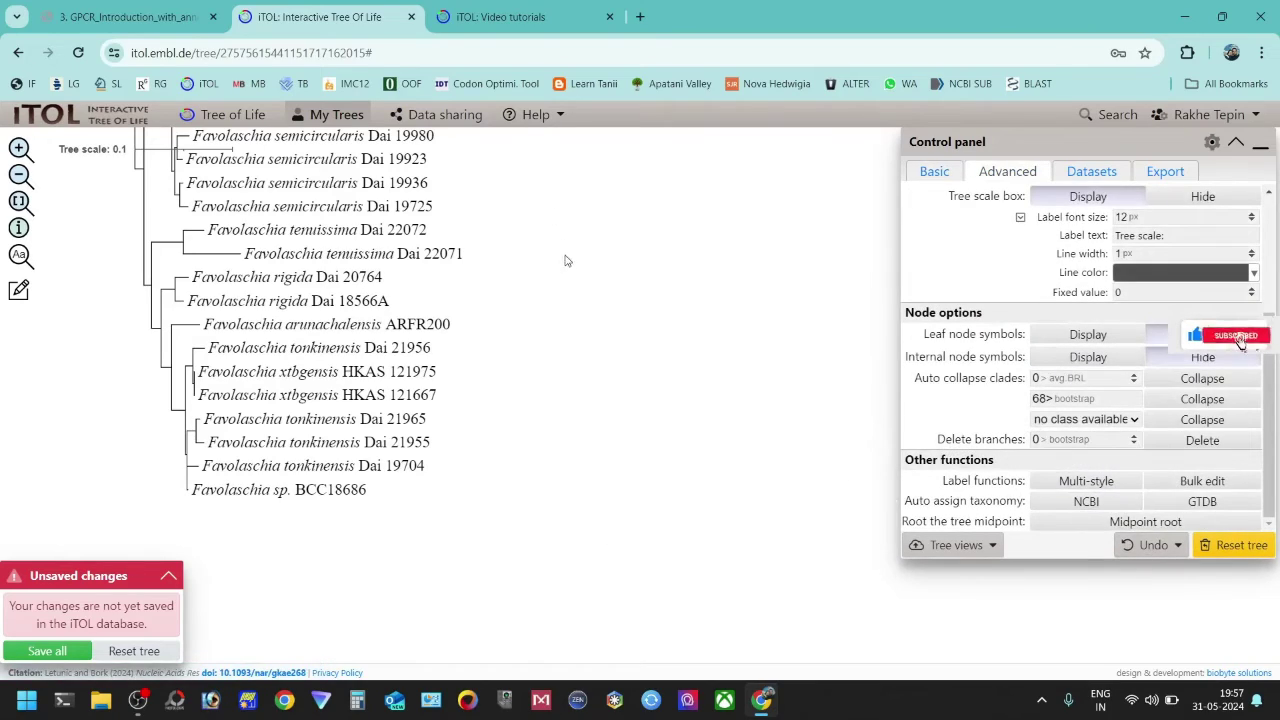
scroll(565, 260, up, 8)
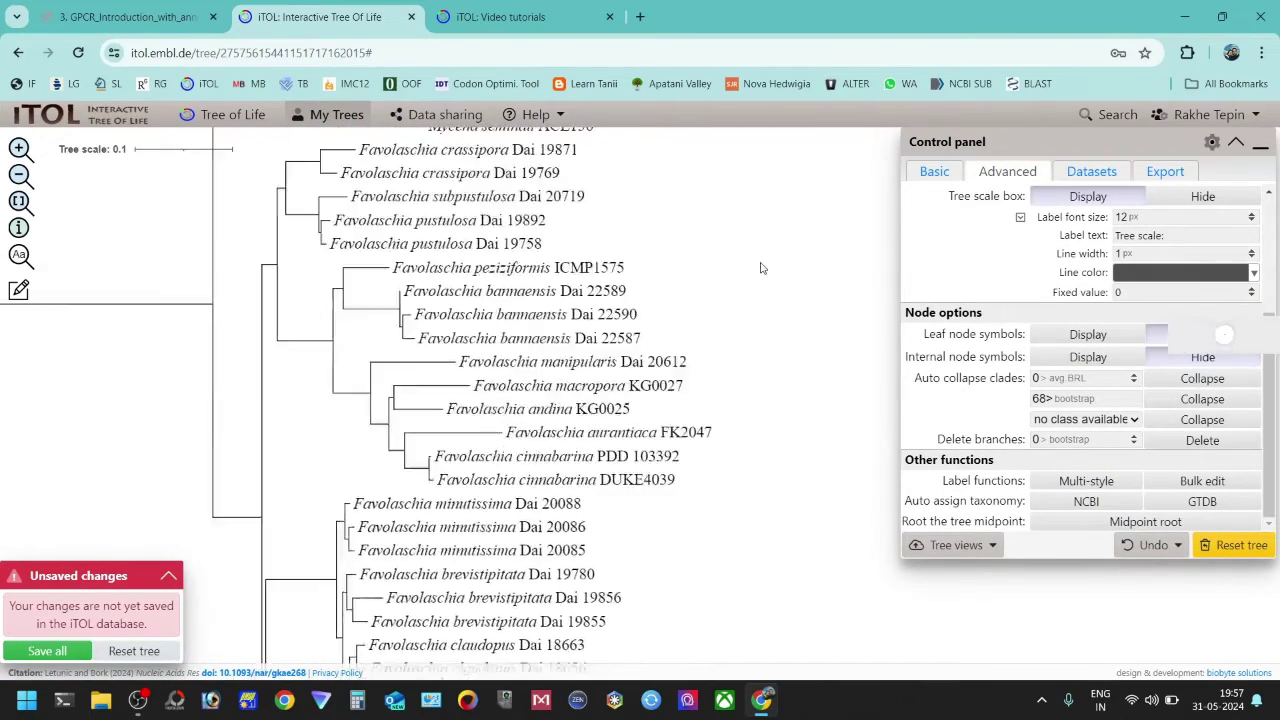
scroll(760, 268, down, 10)
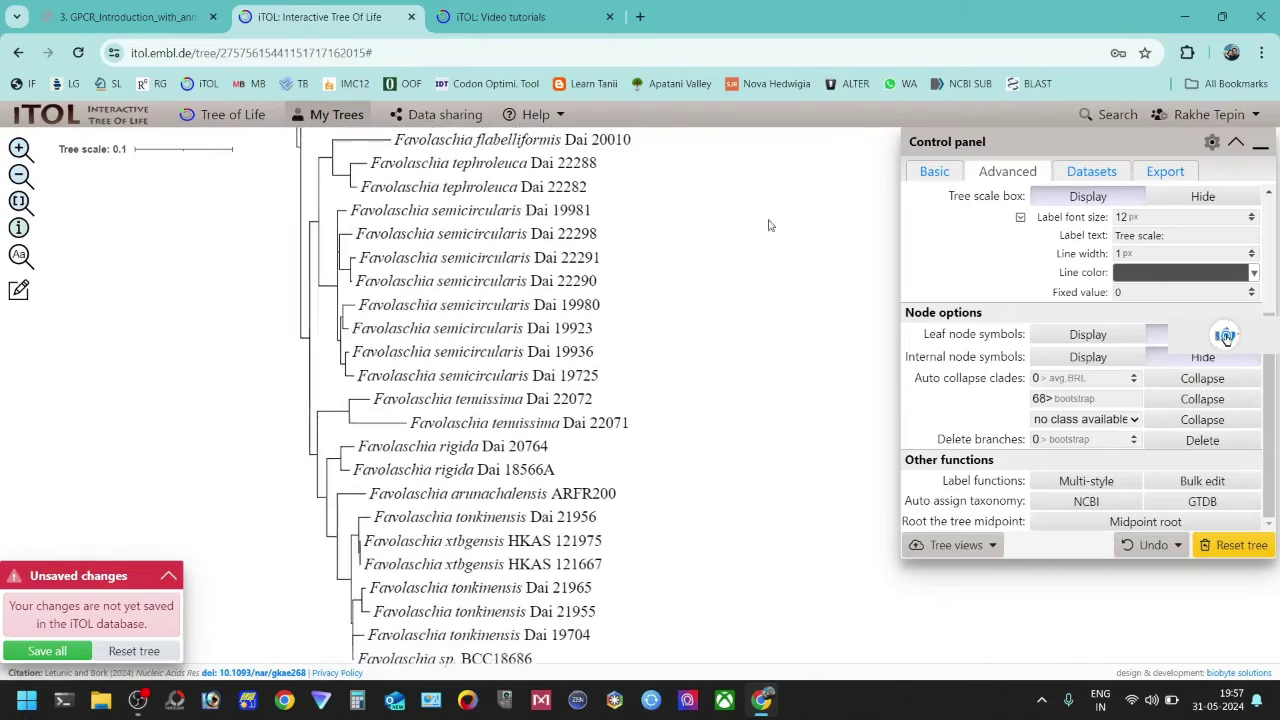
scroll(668, 364, down, 4)
scroll(670, 375, down, 2)
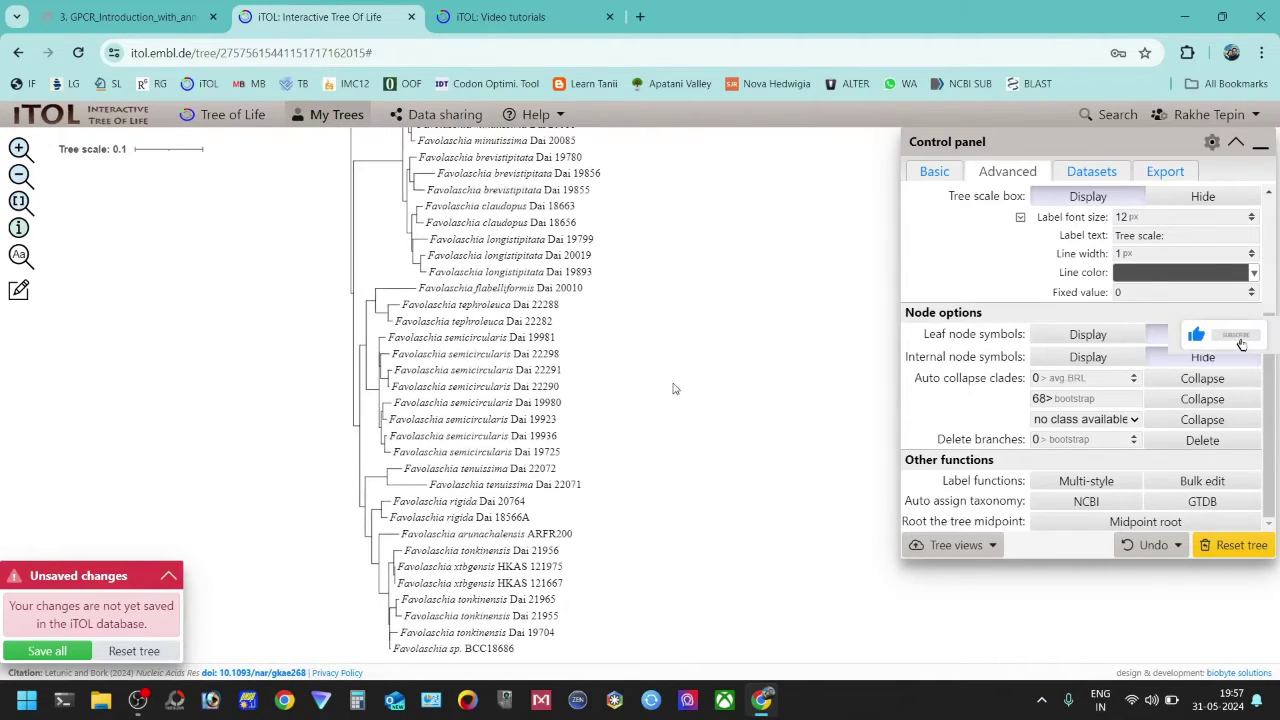